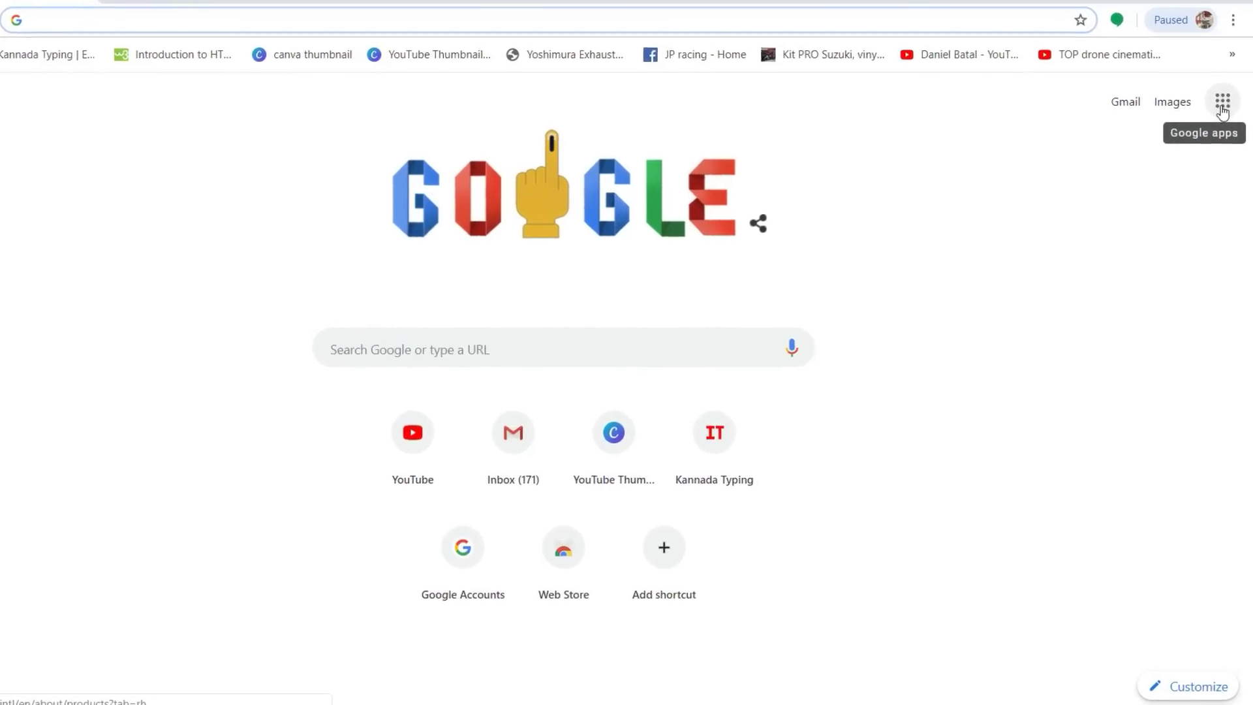
Step: Open YouTube from the Google apps grid and start signing in
{"action": "left_click", "coordinate": [1221, 96]}
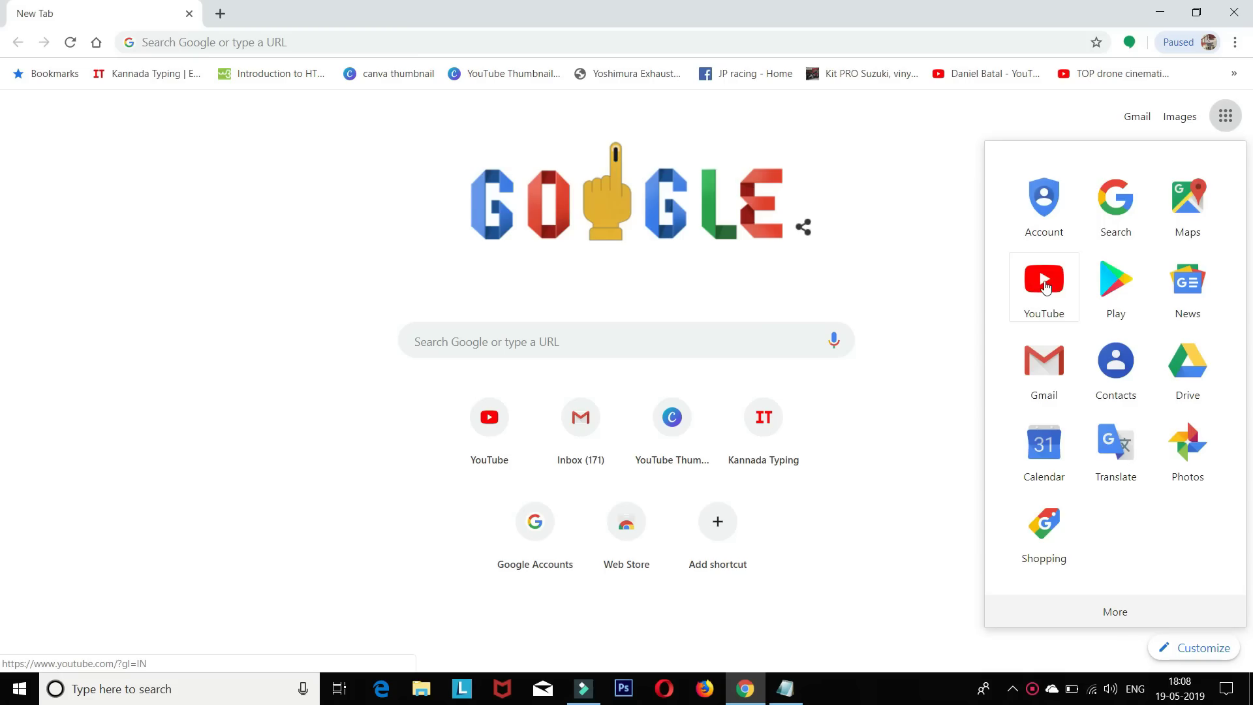
{"action": "left_click", "coordinate": [976, 297]}
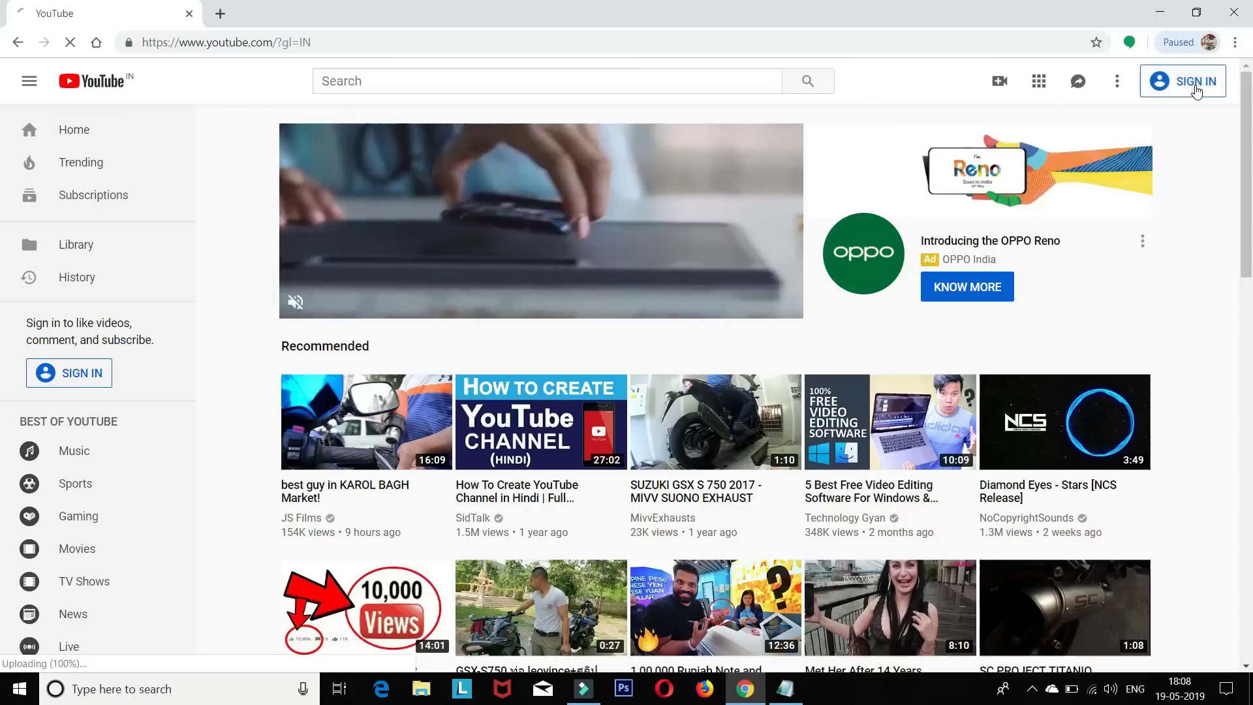
{"action": "left_click", "coordinate": [1182, 84]}
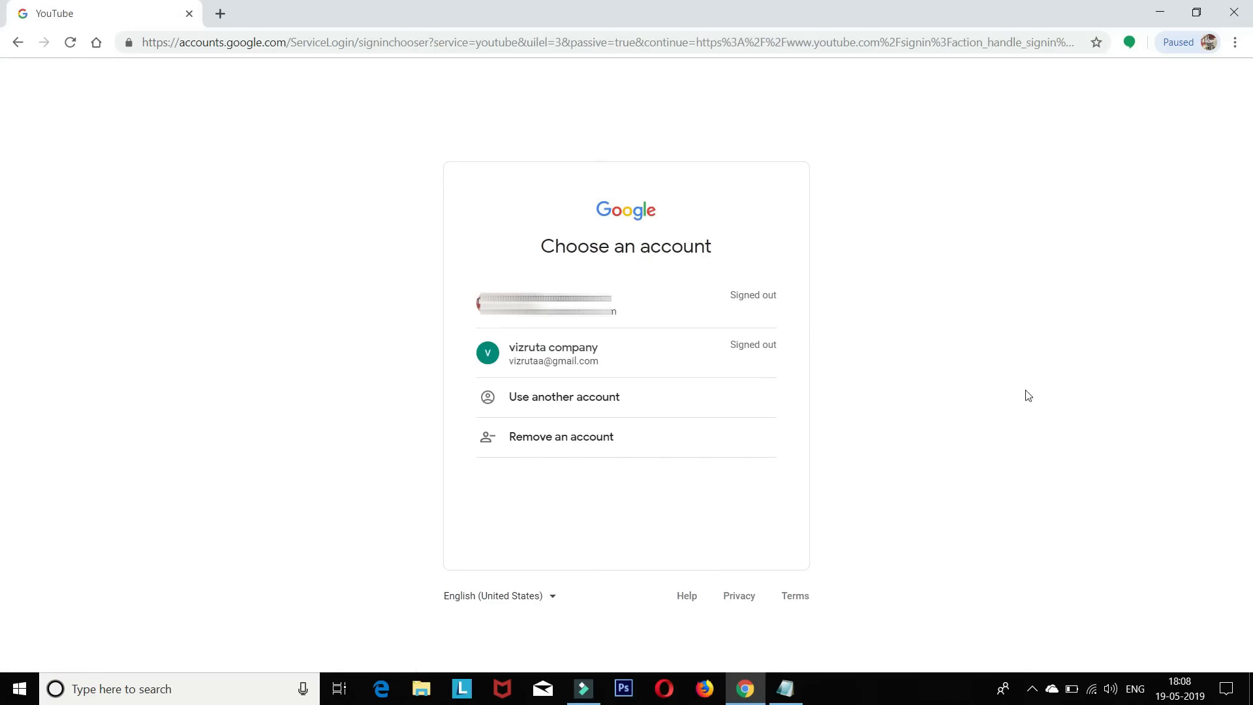
Step: Sign in to YouTube with the company account by entering its password
{"action": "left_click", "coordinate": [549, 366]}
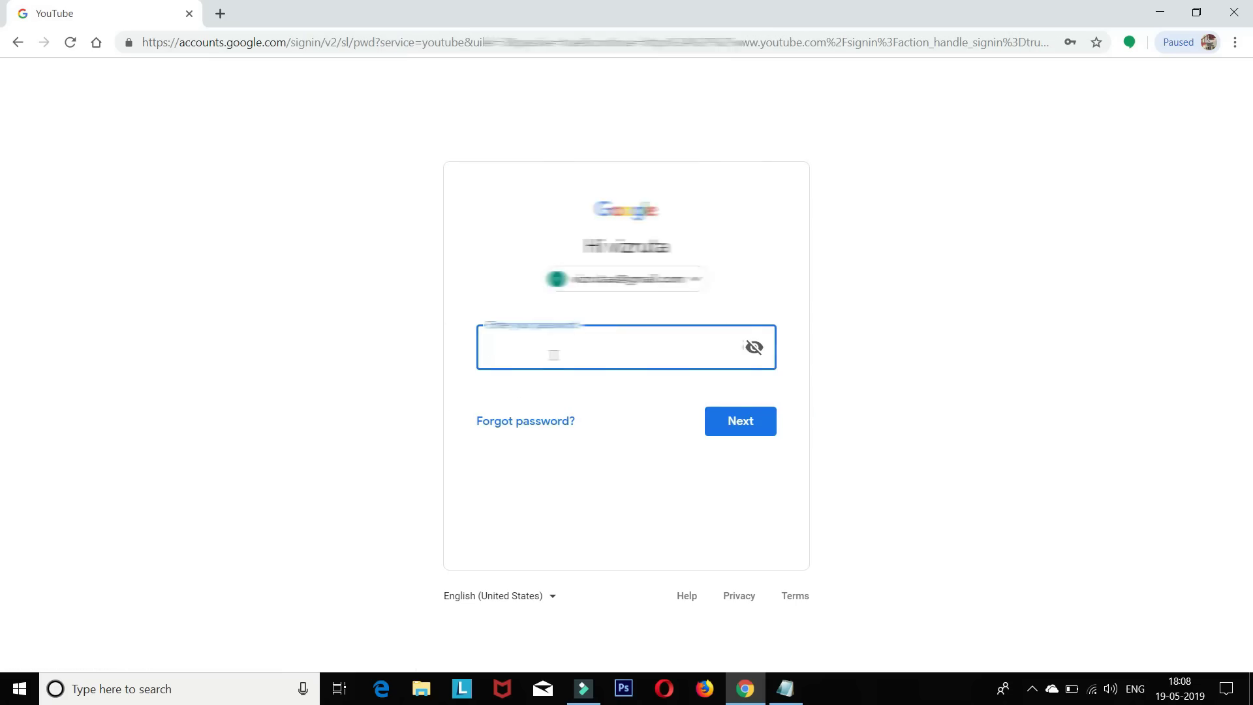
{"action": "left_click", "coordinate": [555, 351]}
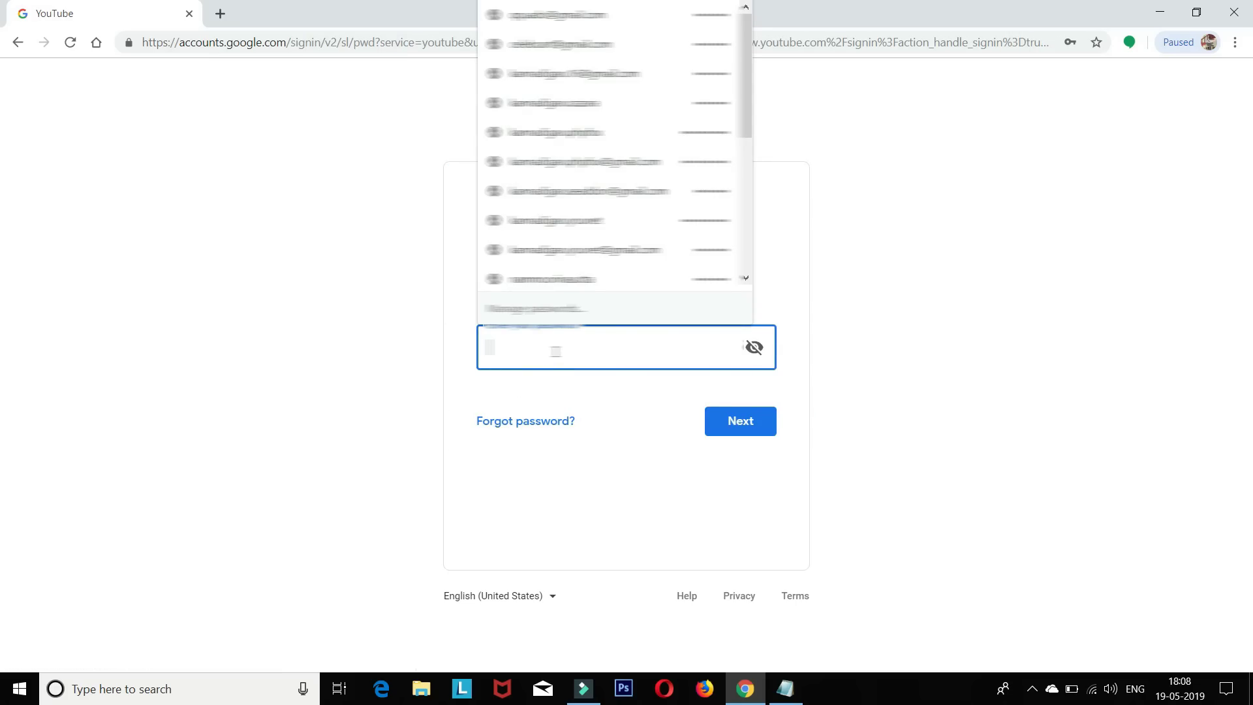
{"action": "type", "text": "•"}
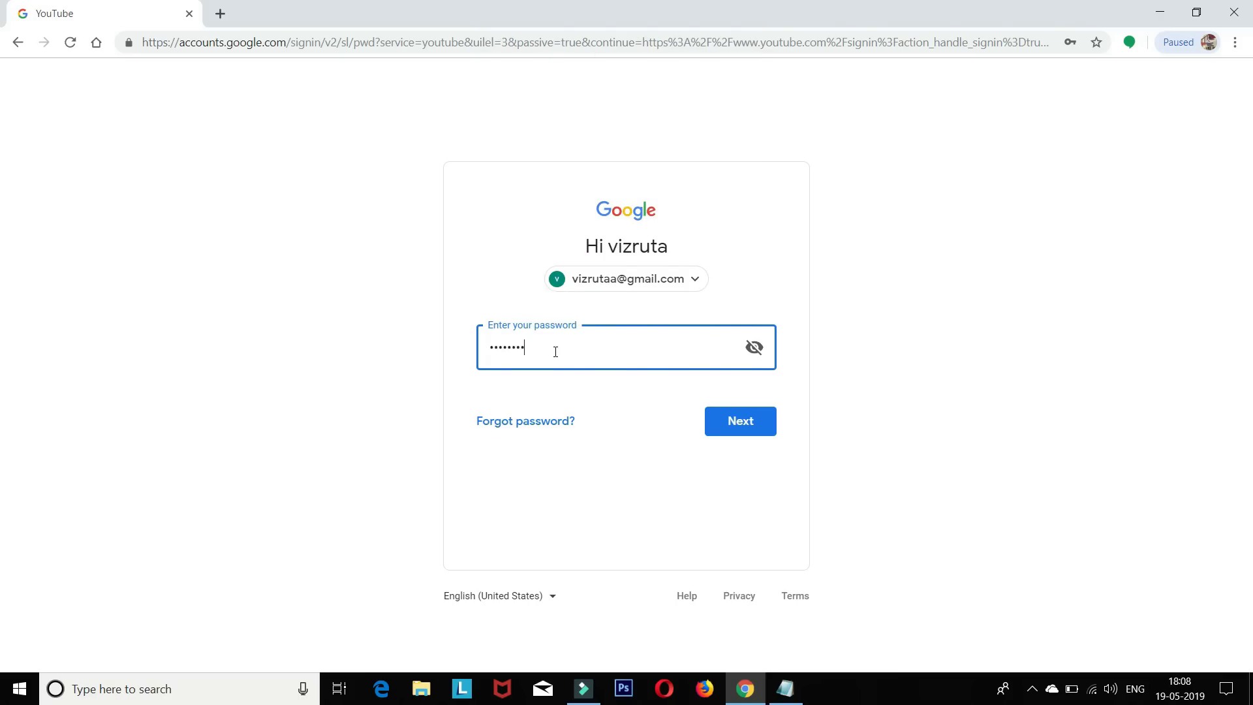
{"action": "left_click", "coordinate": [736, 421]}
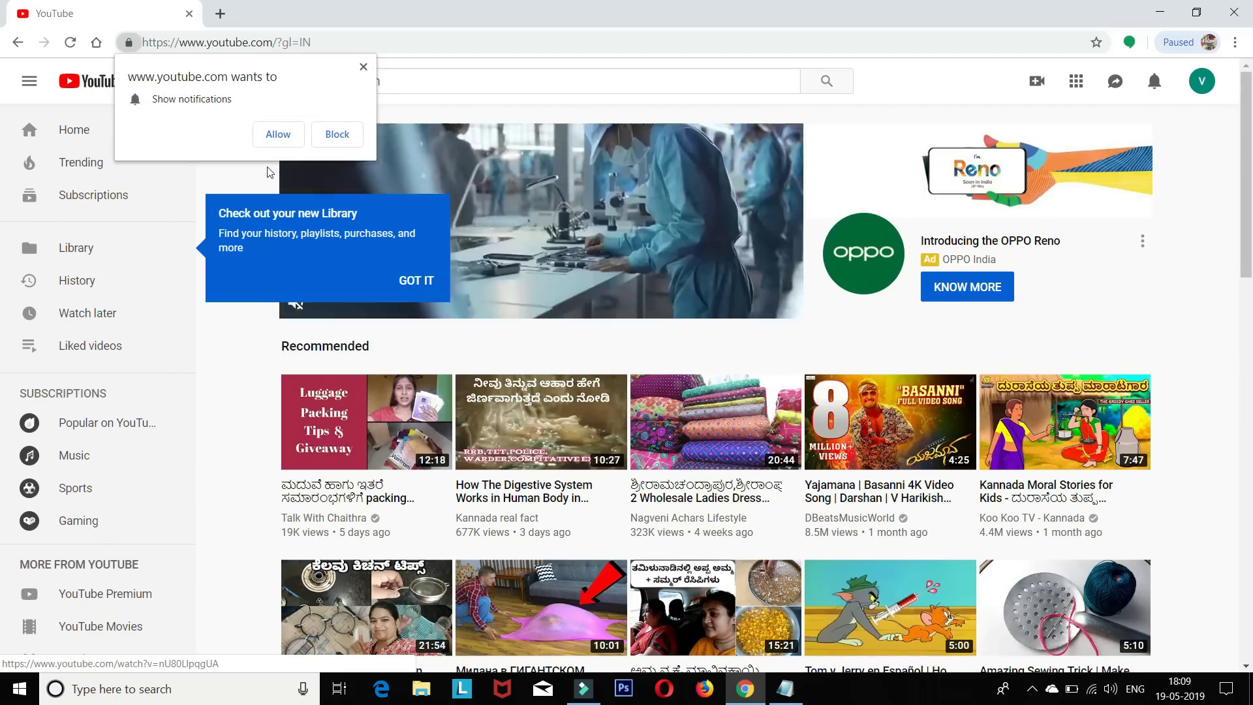
Step: Dismiss the Show notifications popup and open the account menu, highlighting the account name and e-mail
{"action": "left_click", "coordinate": [364, 67]}
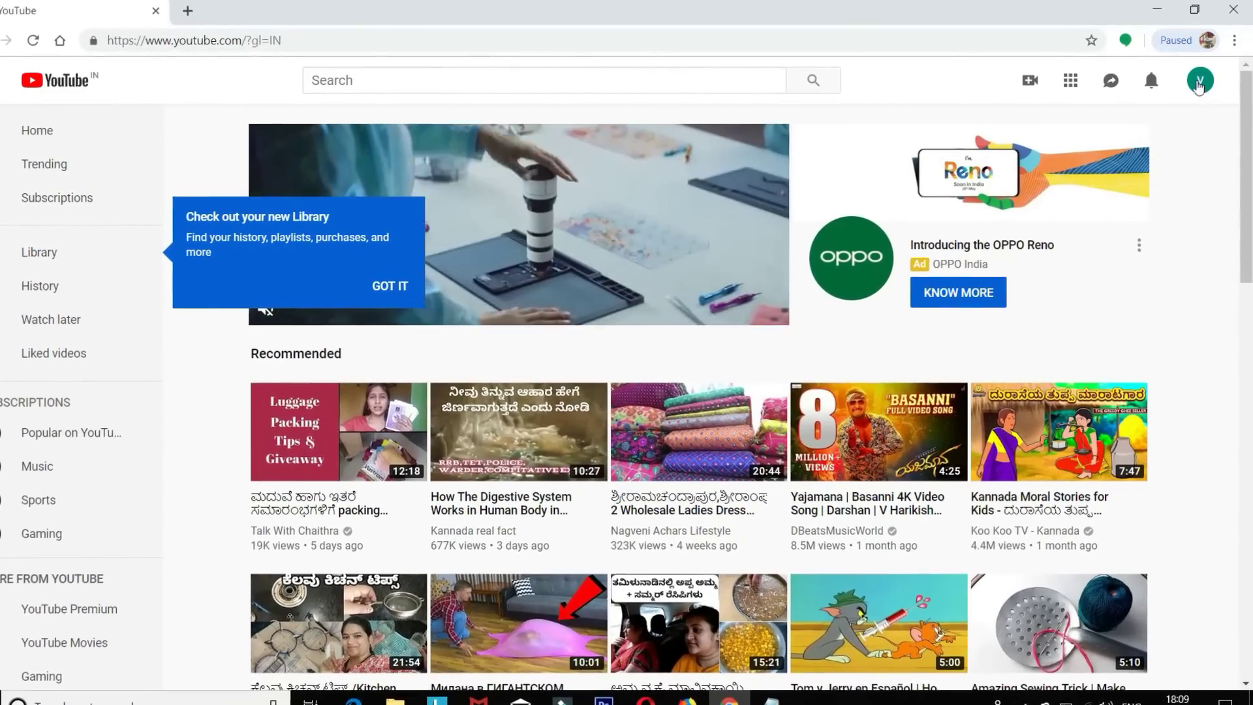
{"action": "left_click", "coordinate": [1196, 90]}
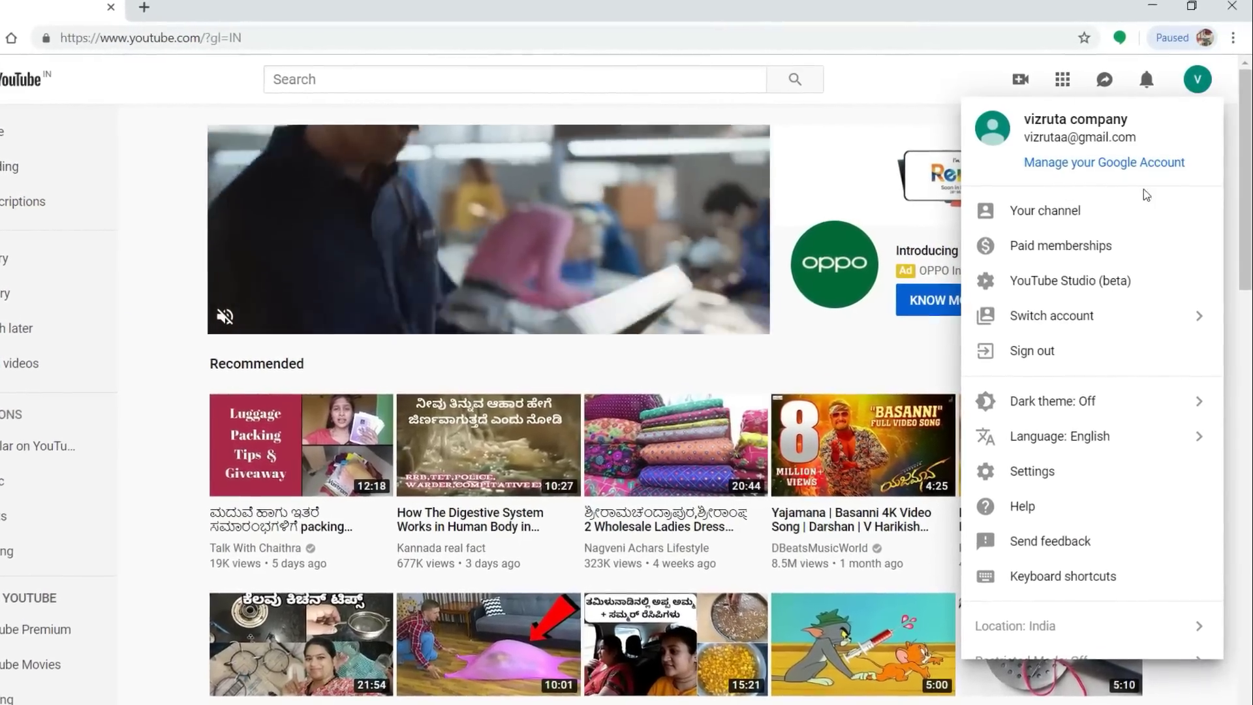
{"action": "left_click_drag", "start_coordinate": [1022, 119], "coordinate": [1136, 120]}
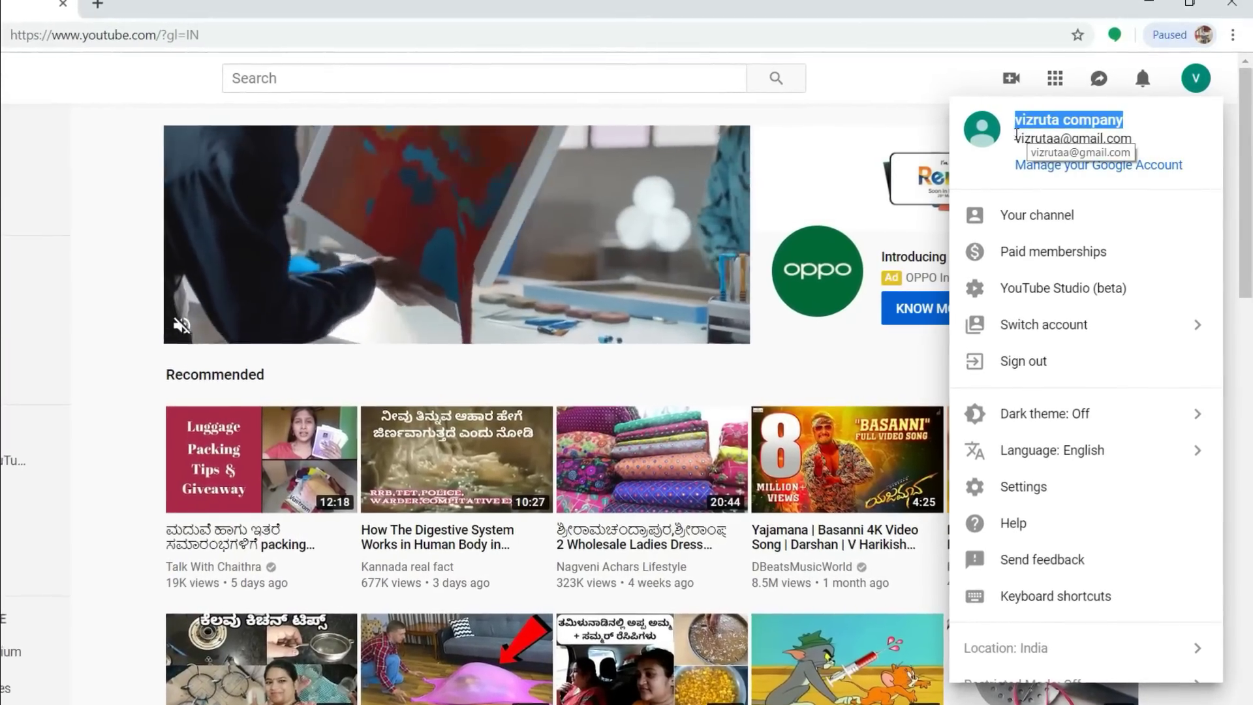
{"action": "left_click_drag", "start_coordinate": [1019, 138], "coordinate": [1132, 139]}
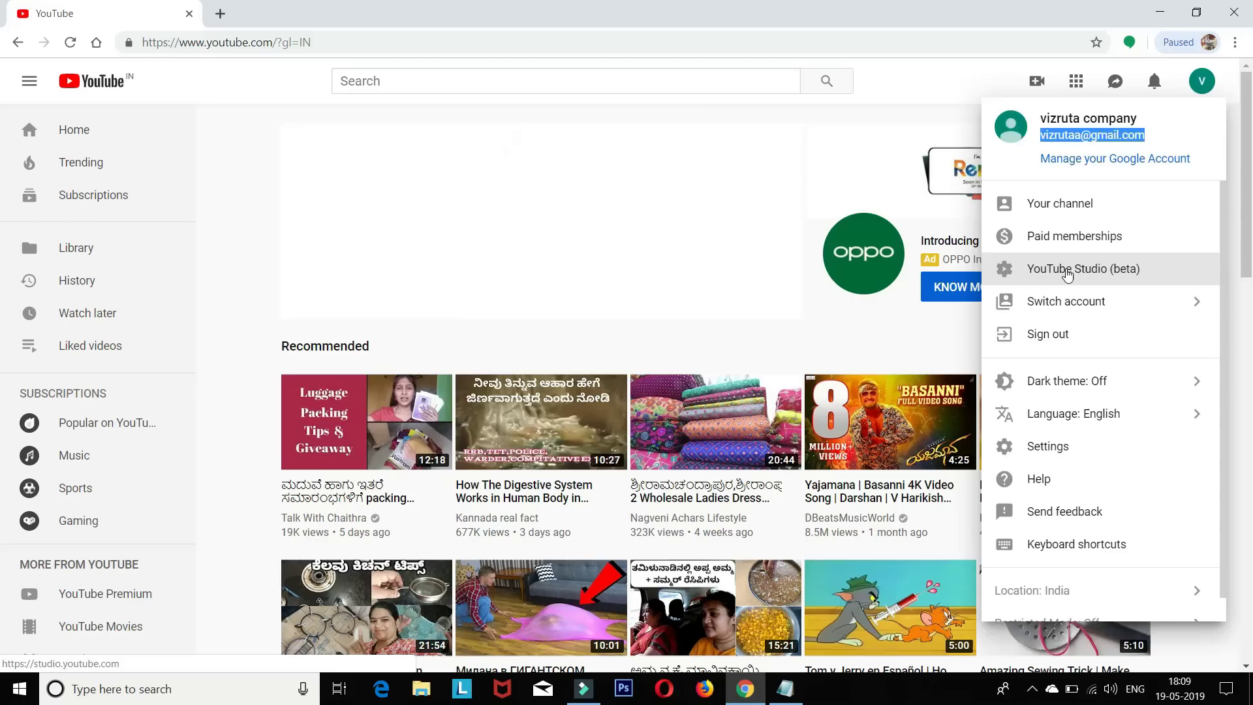
Step: Create the channel via YouTube Studio (beta) using the account's existing first and last name
{"action": "left_click", "coordinate": [1012, 320]}
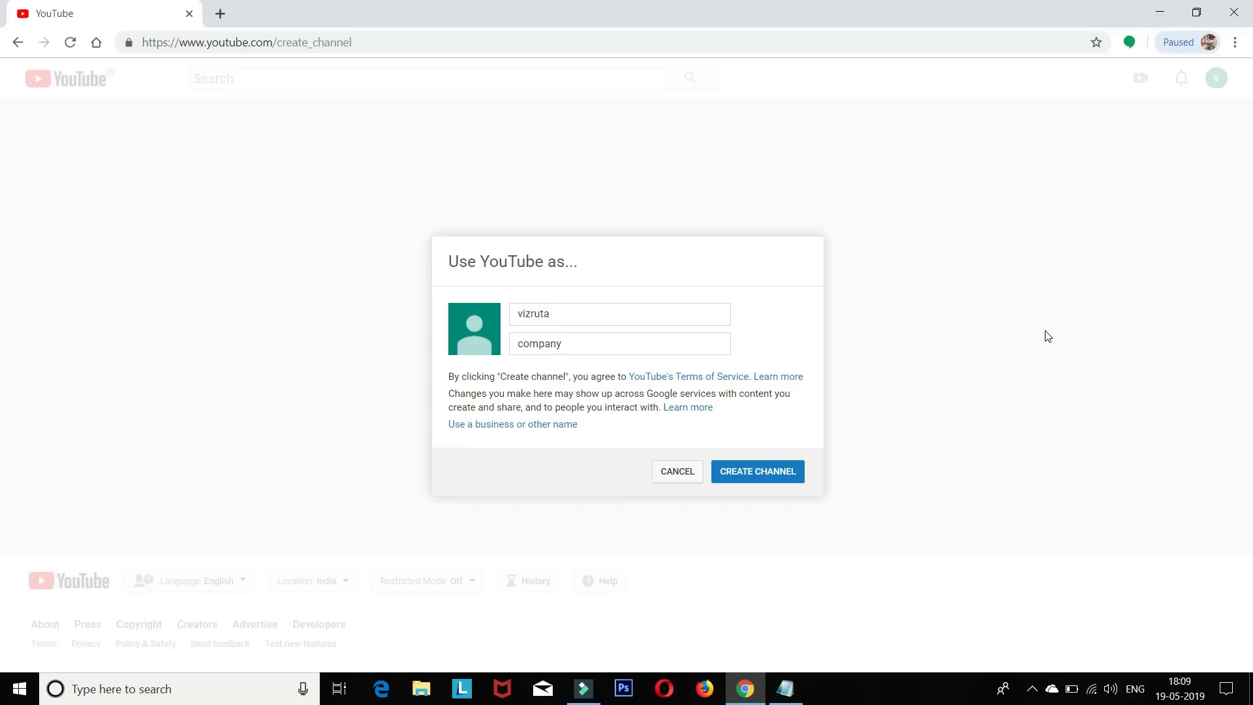
{"action": "left_click", "coordinate": [577, 316]}
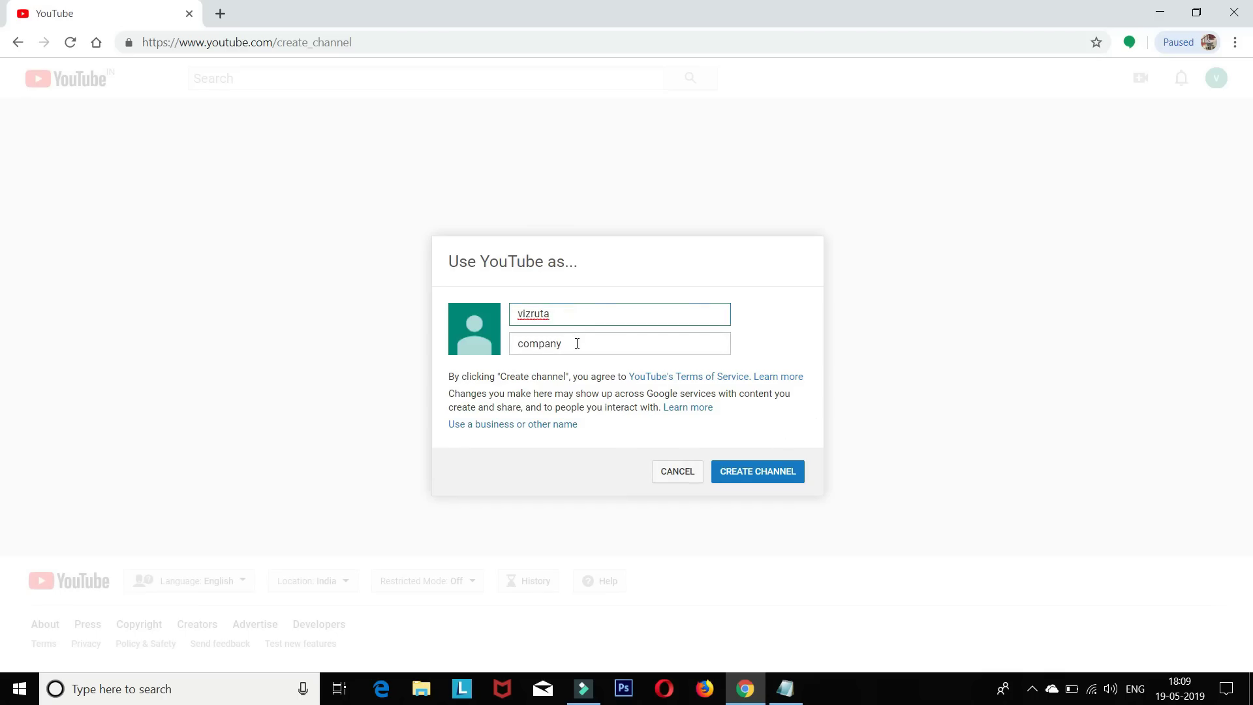
{"action": "left_click_drag", "start_coordinate": [577, 343], "coordinate": [503, 319]}
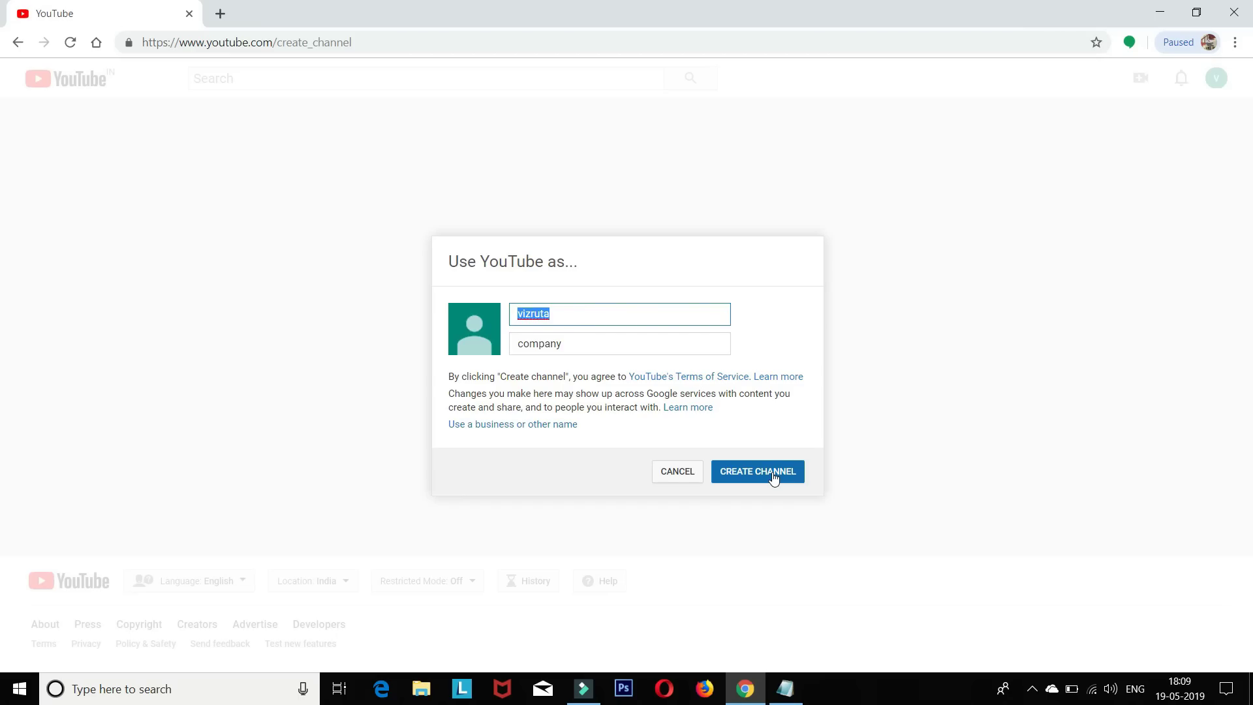
{"action": "left_click", "coordinate": [773, 474]}
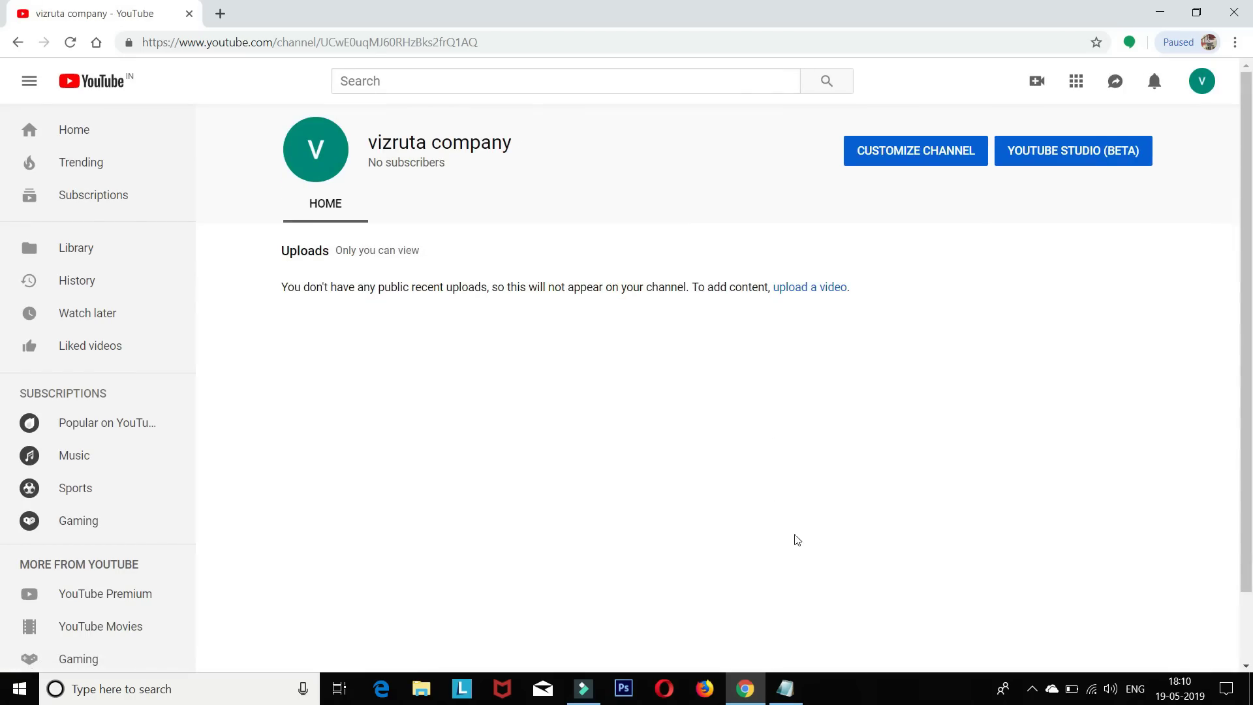
Step: Highlight the new channel's name and open Customize Channel
{"action": "triple_click", "coordinate": [828, 133]}
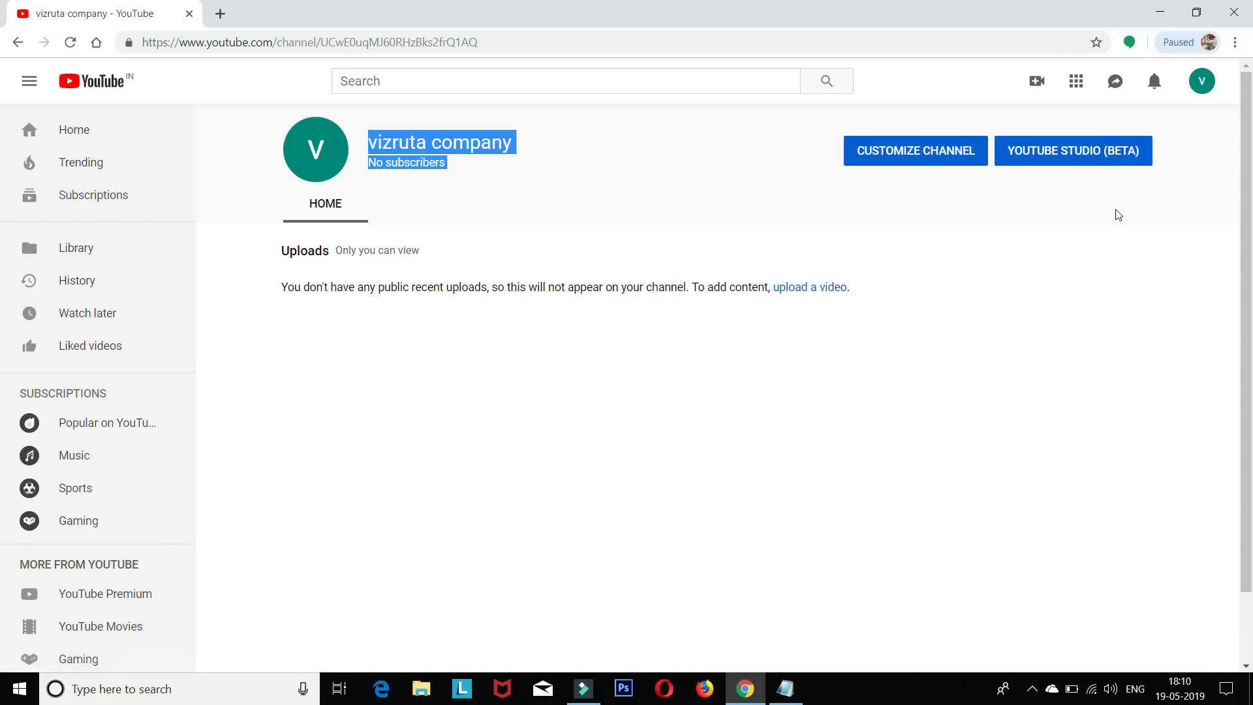
{"action": "key", "text": "Tab"}
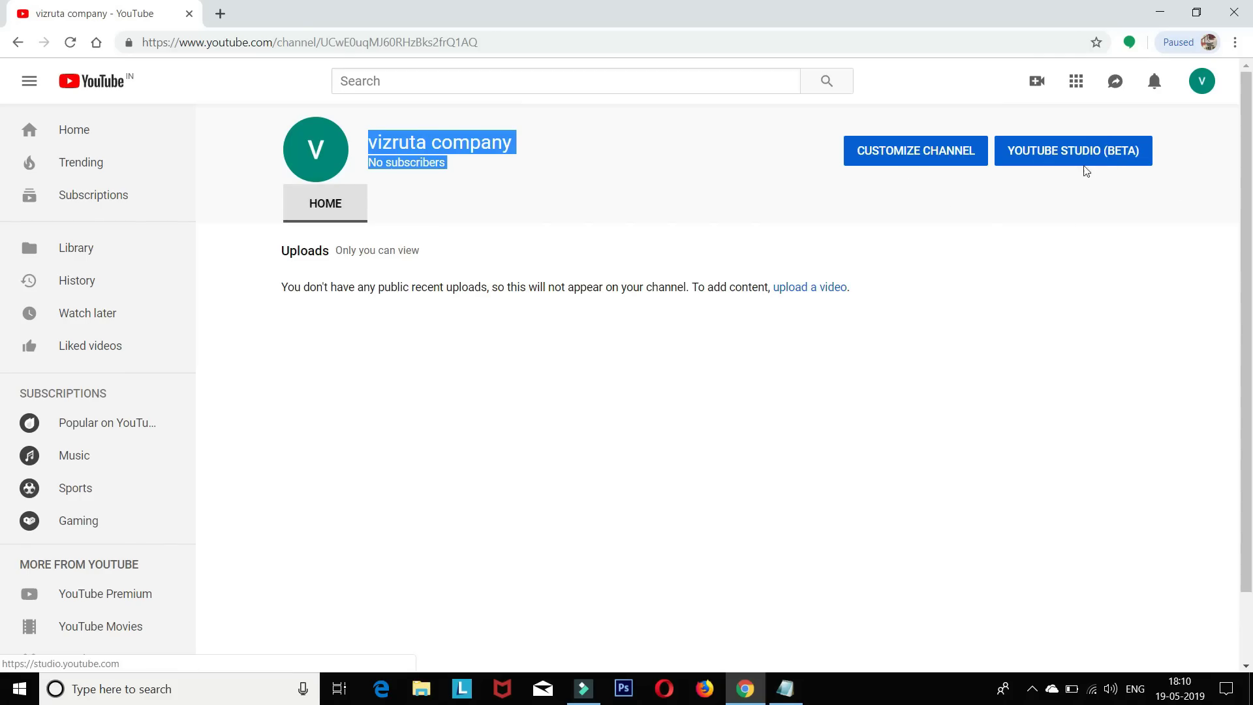
{"action": "left_click", "coordinate": [885, 157]}
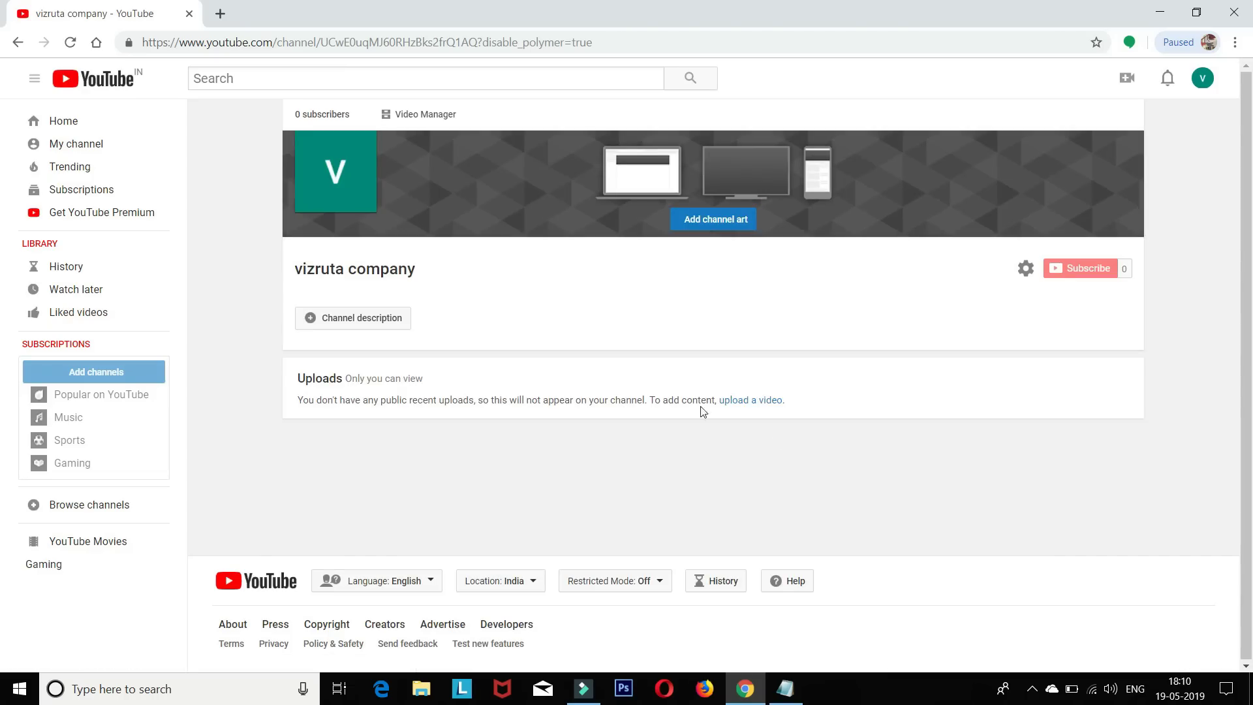
Step: Open the Edit channel icon prompt, review its explanation, and cancel without changes
{"action": "mouse_move", "coordinate": [350, 194]}
{"action": "left_click", "coordinate": [363, 149]}
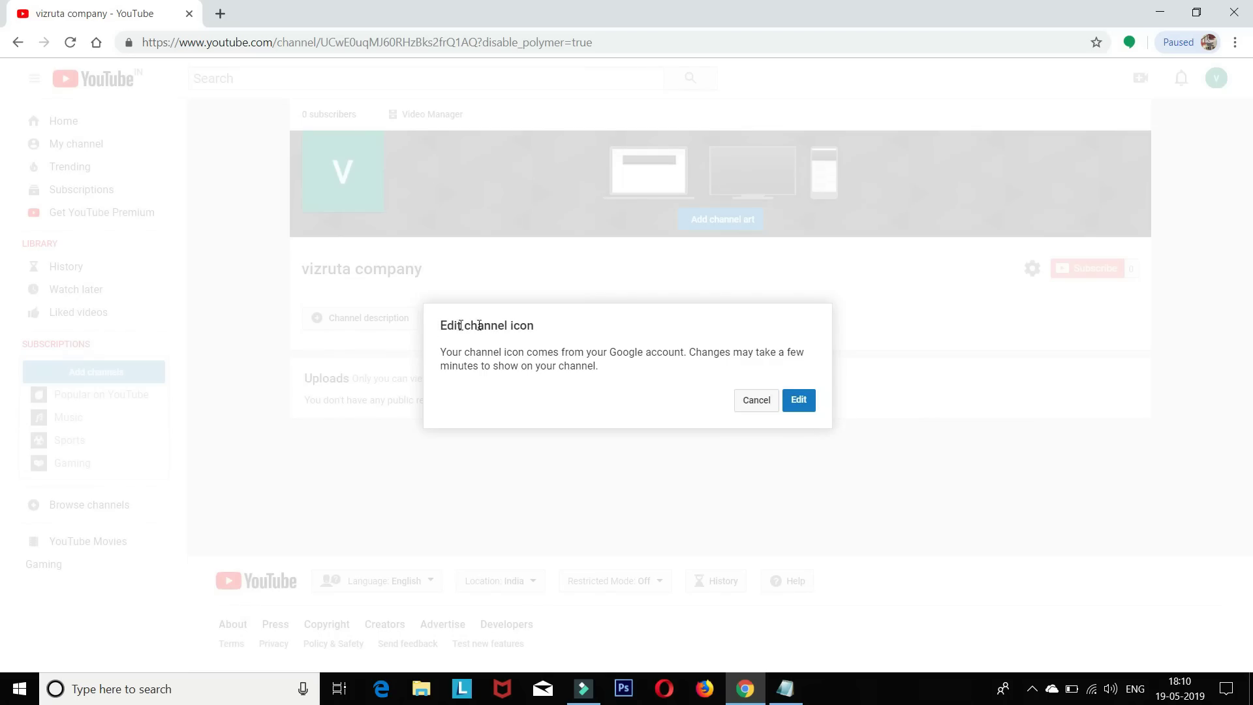
{"action": "left_click_drag", "start_coordinate": [461, 326], "coordinate": [549, 329]}
{"action": "left_click_drag", "start_coordinate": [445, 352], "coordinate": [607, 376]}
{"action": "left_click", "coordinate": [752, 401]}
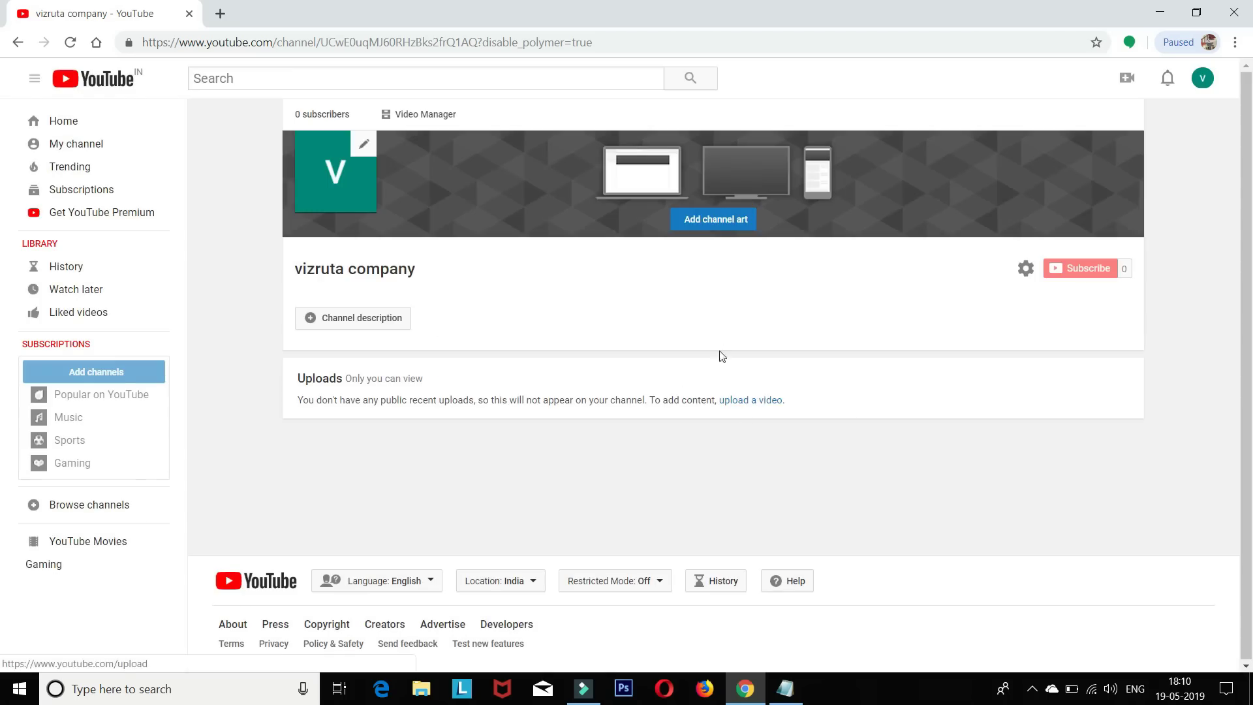
Step: Cancel adding channel art and a description, then return to the channel home page
{"action": "left_click", "coordinate": [715, 225]}
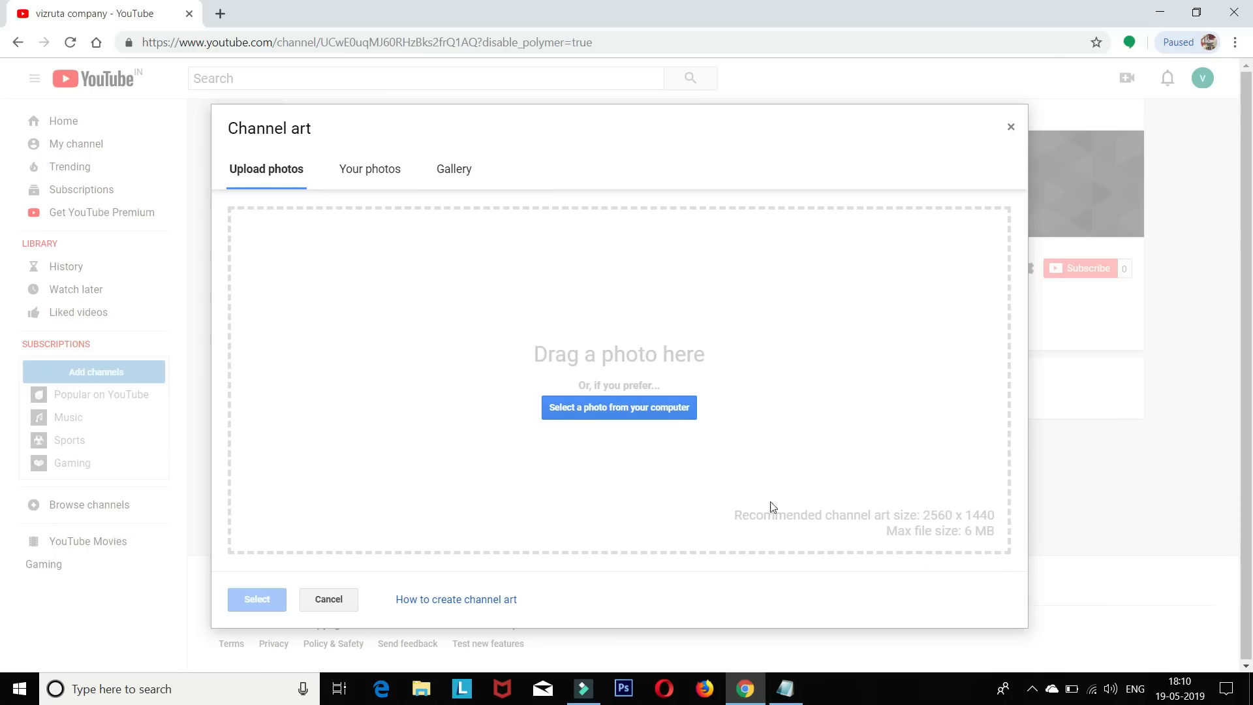
{"action": "left_click", "coordinate": [351, 598]}
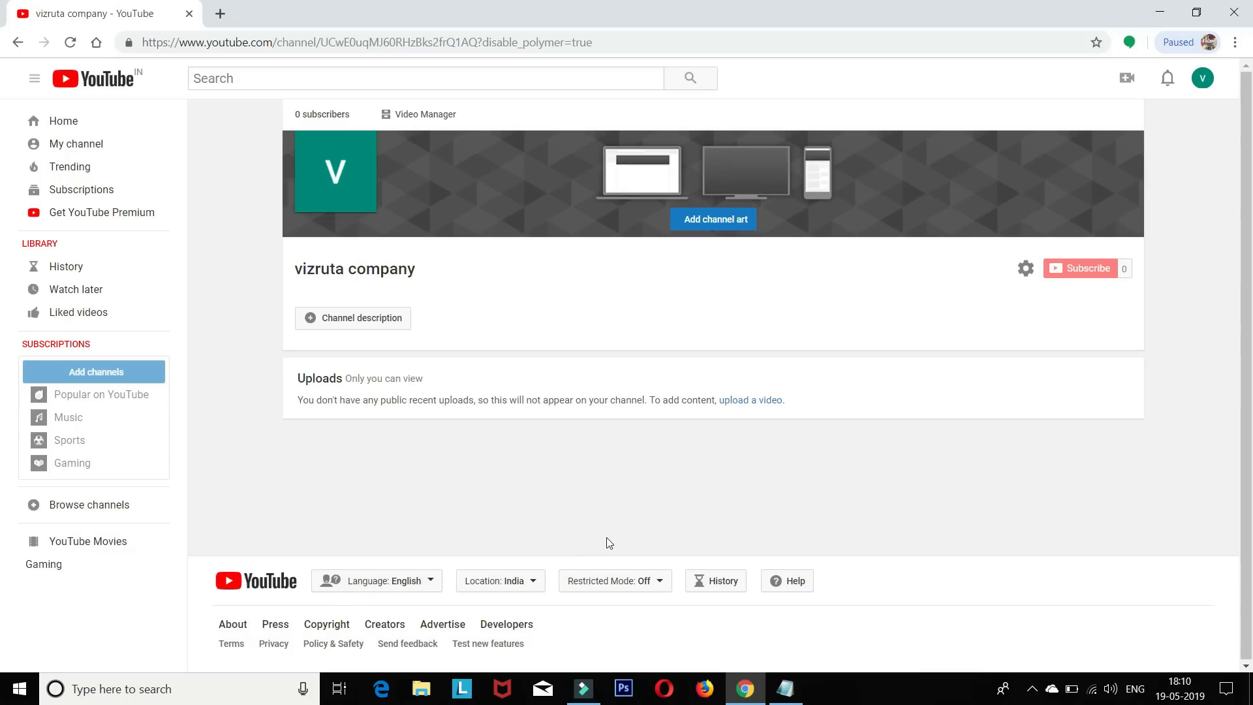
{"action": "left_click", "coordinate": [374, 320]}
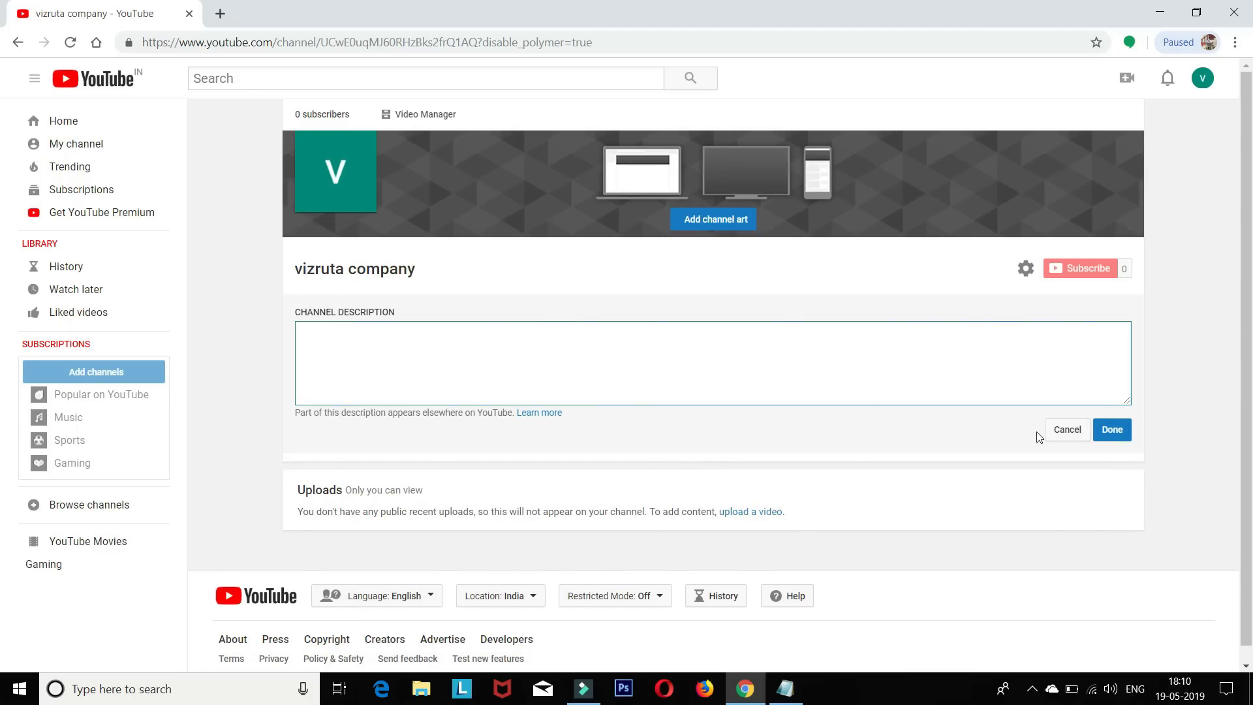
{"action": "left_click", "coordinate": [1065, 431]}
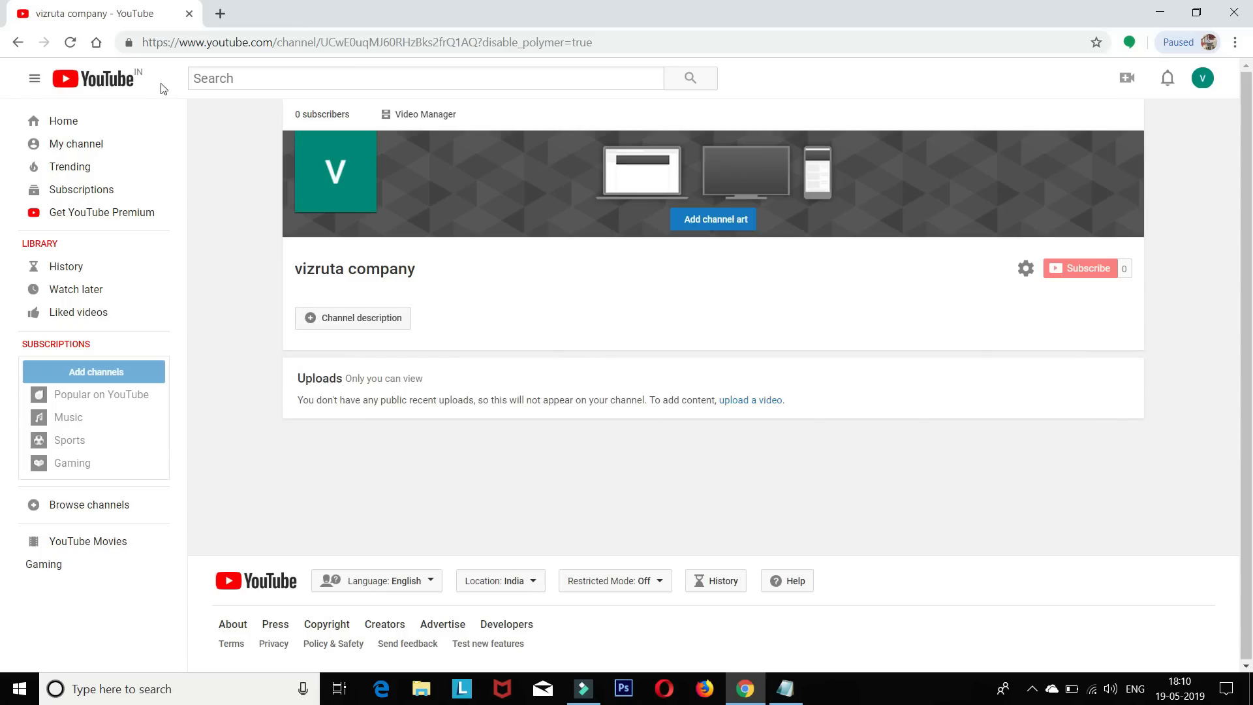
{"action": "left_click", "coordinate": [17, 44]}
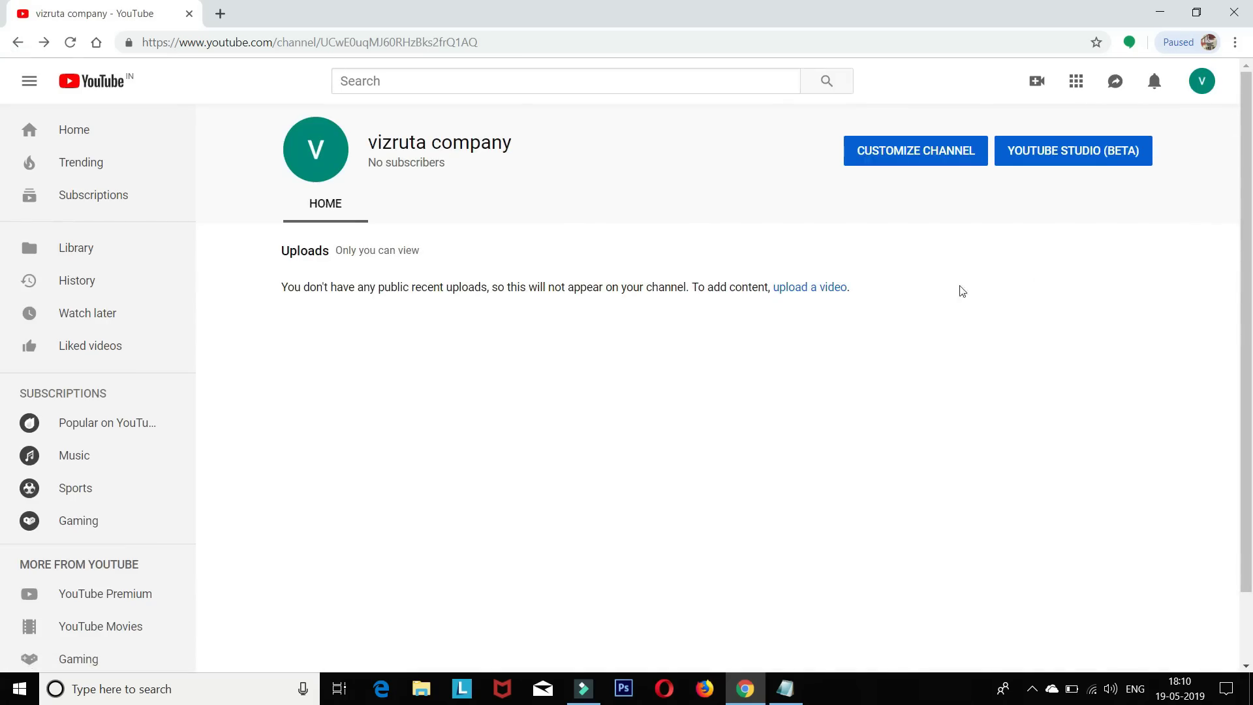
Step: Open YouTube Studio (beta), dismiss its welcome message, and switch to Creator Studio Classic
{"action": "left_click", "coordinate": [1074, 162]}
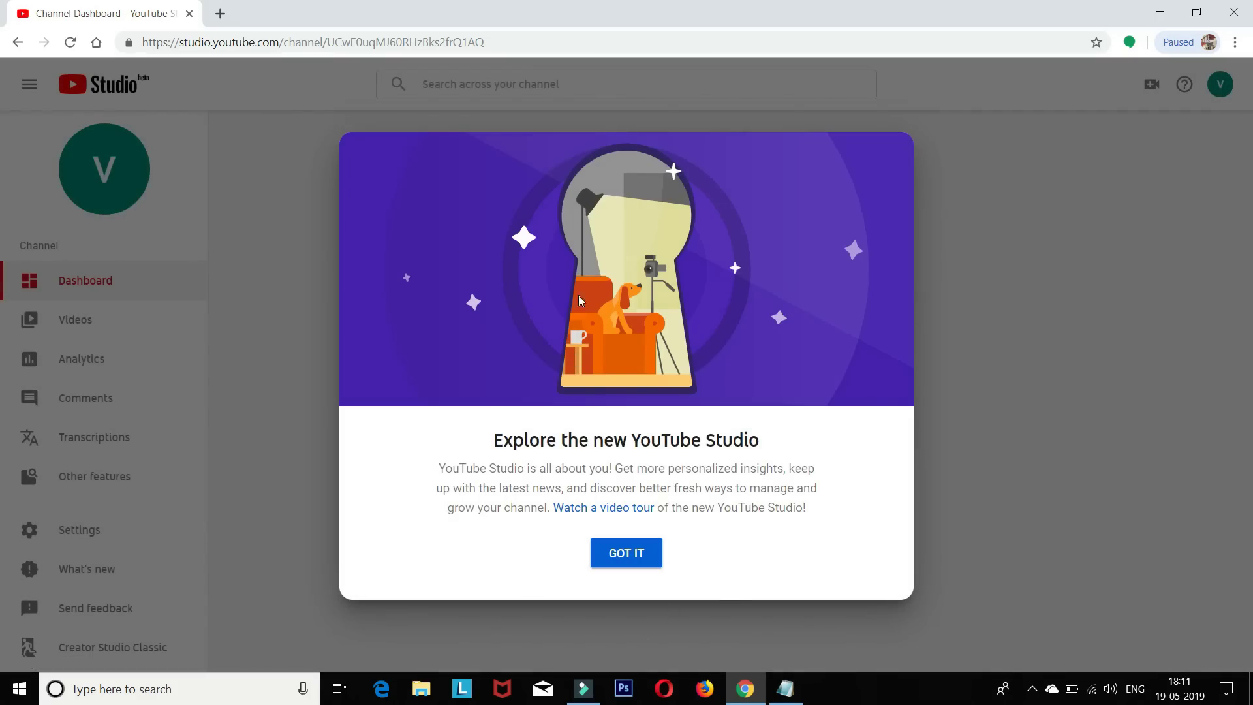
{"action": "left_click", "coordinate": [617, 560]}
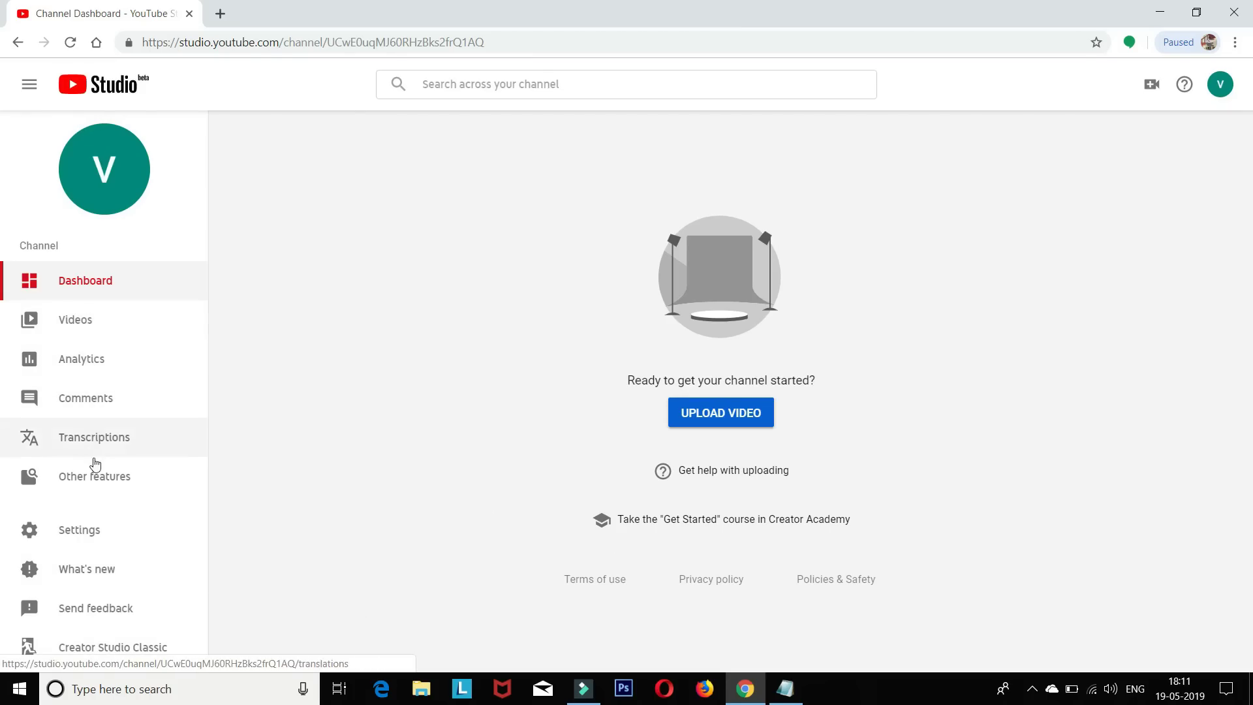
{"action": "left_click", "coordinate": [108, 644]}
Step: Submit the leaving survey with 'Other', dismiss the dashboard tip, and open the Channel page
{"action": "left_click", "coordinate": [446, 436]}
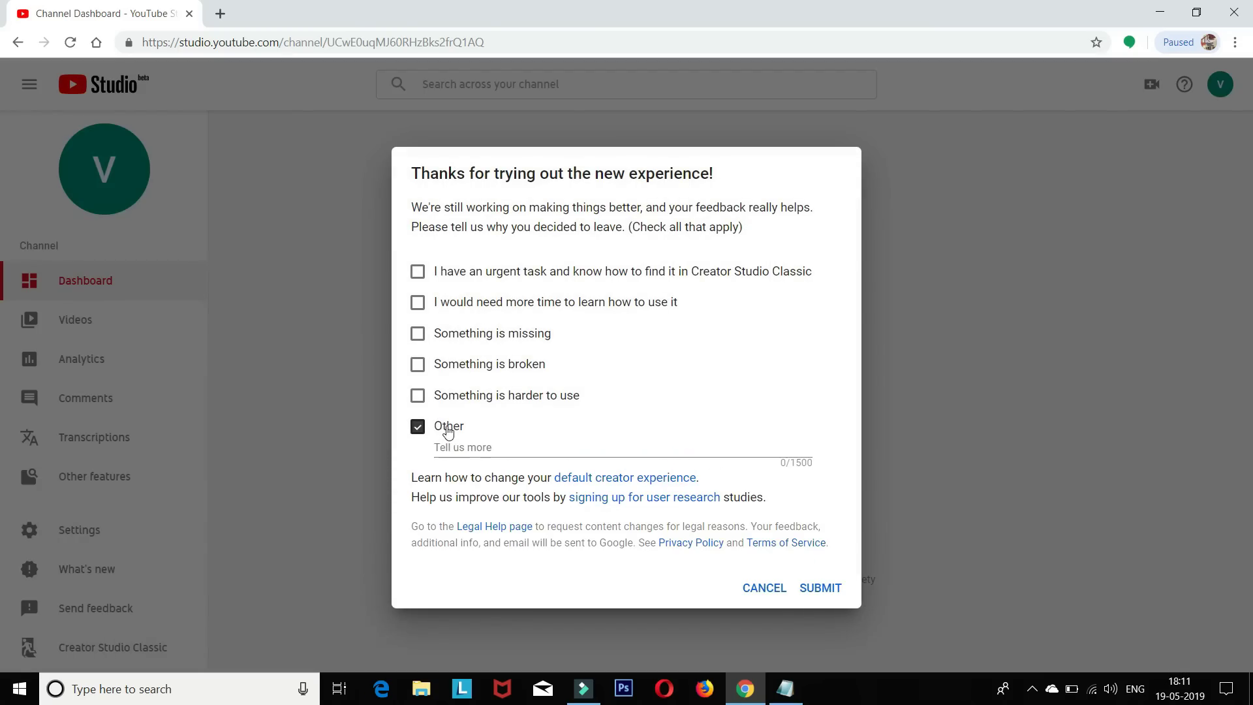
{"action": "left_click", "coordinate": [825, 593]}
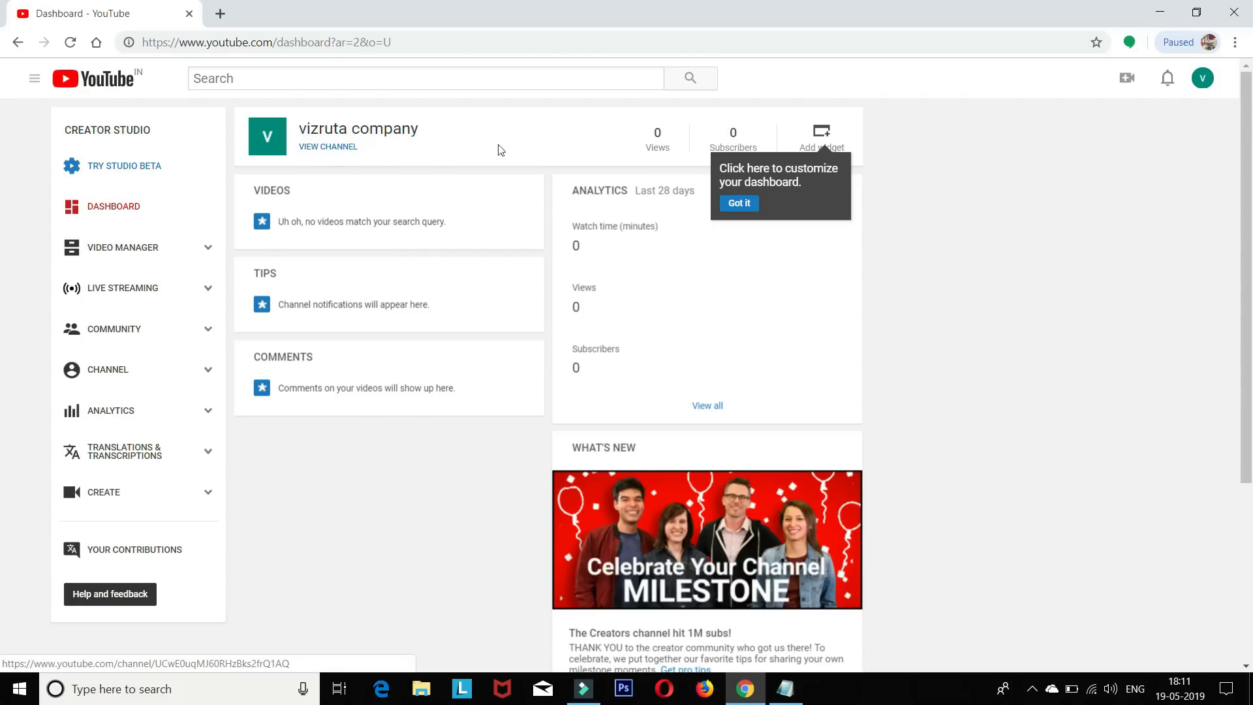
{"action": "left_click", "coordinate": [744, 205]}
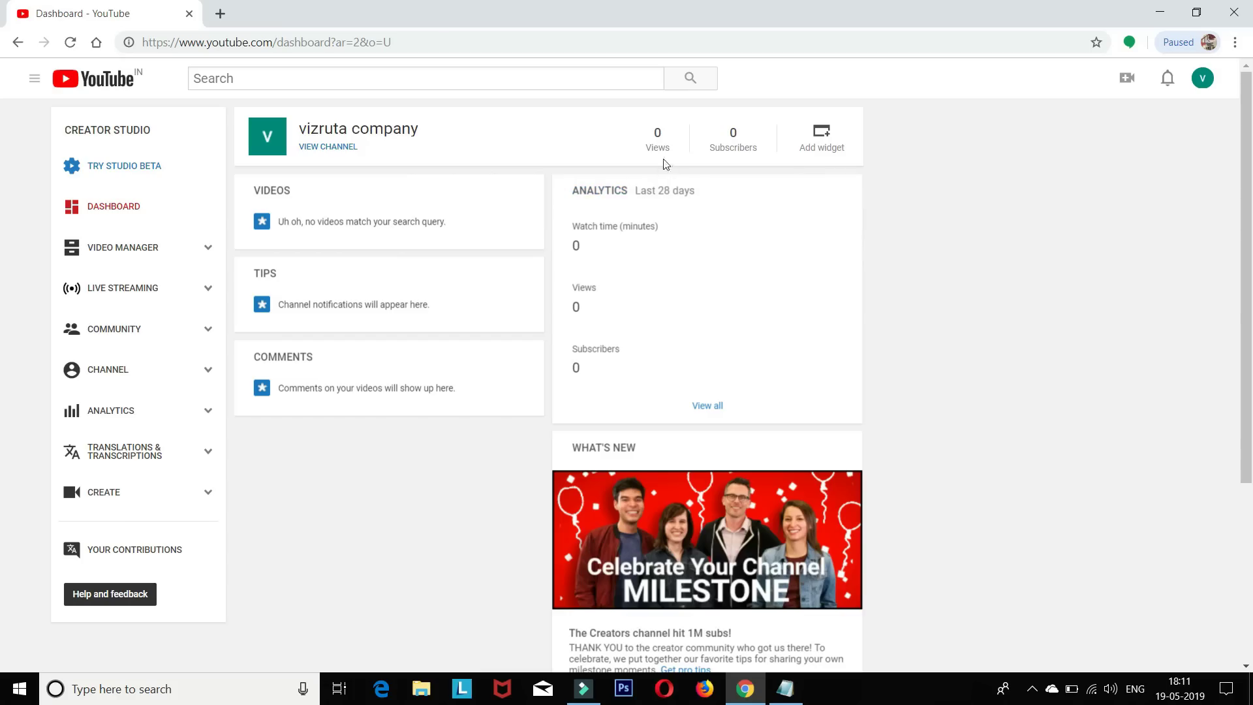
{"action": "left_click_drag", "start_coordinate": [723, 130], "coordinate": [755, 148]}
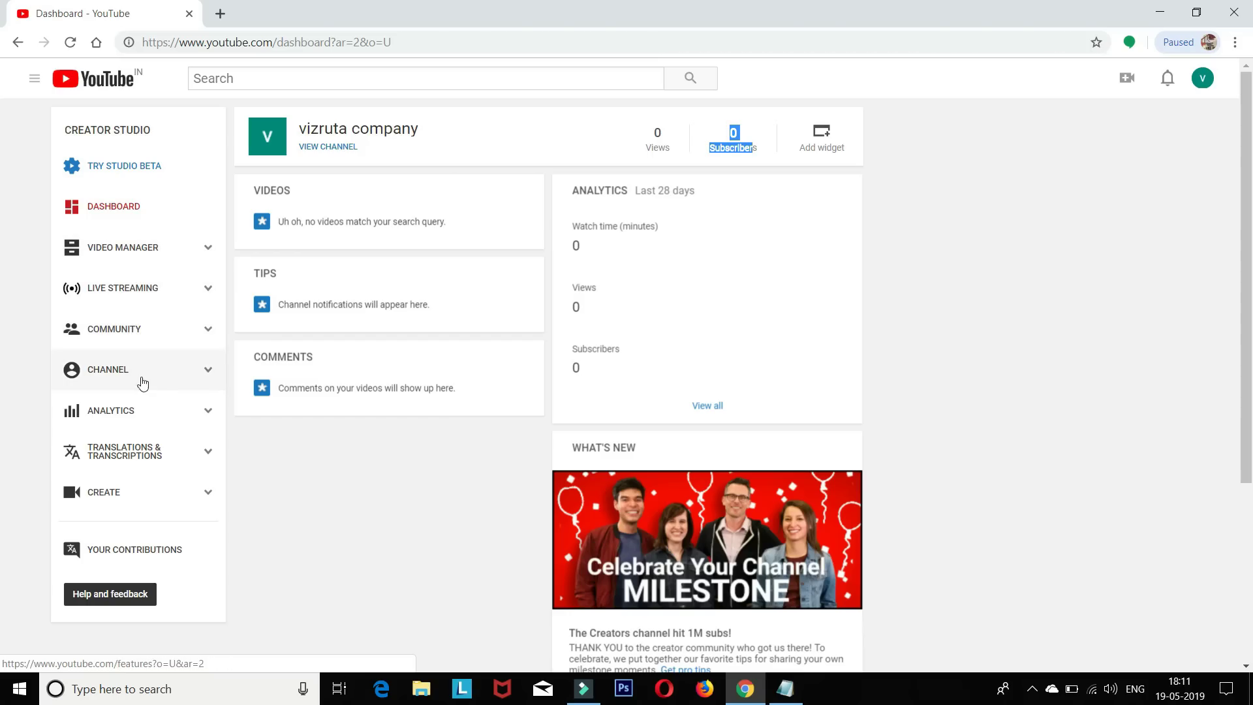
{"action": "left_click", "coordinate": [209, 372]}
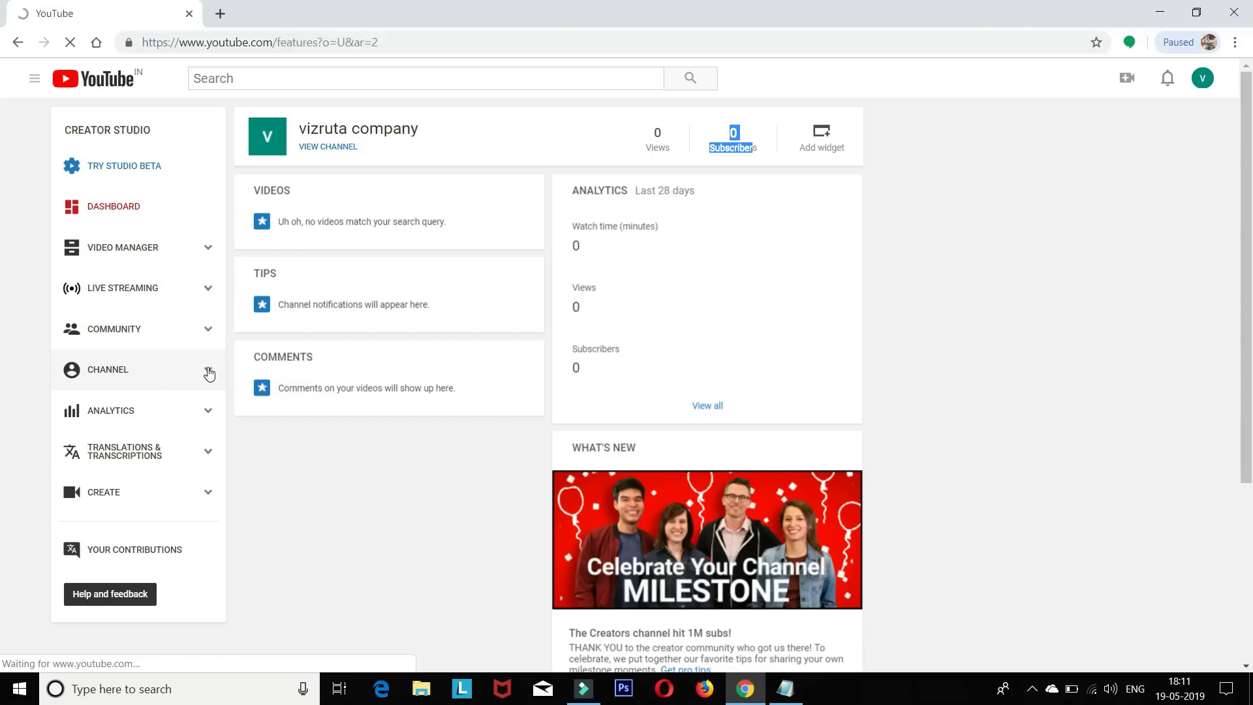
Step: Scroll Status and features to review the Copyright Status section
{"action": "scroll", "coordinate": [312, 416], "scroll_direction": "down", "scroll_amount": 1}
{"action": "scroll", "coordinate": [312, 416], "scroll_direction": "down", "scroll_amount": 2}
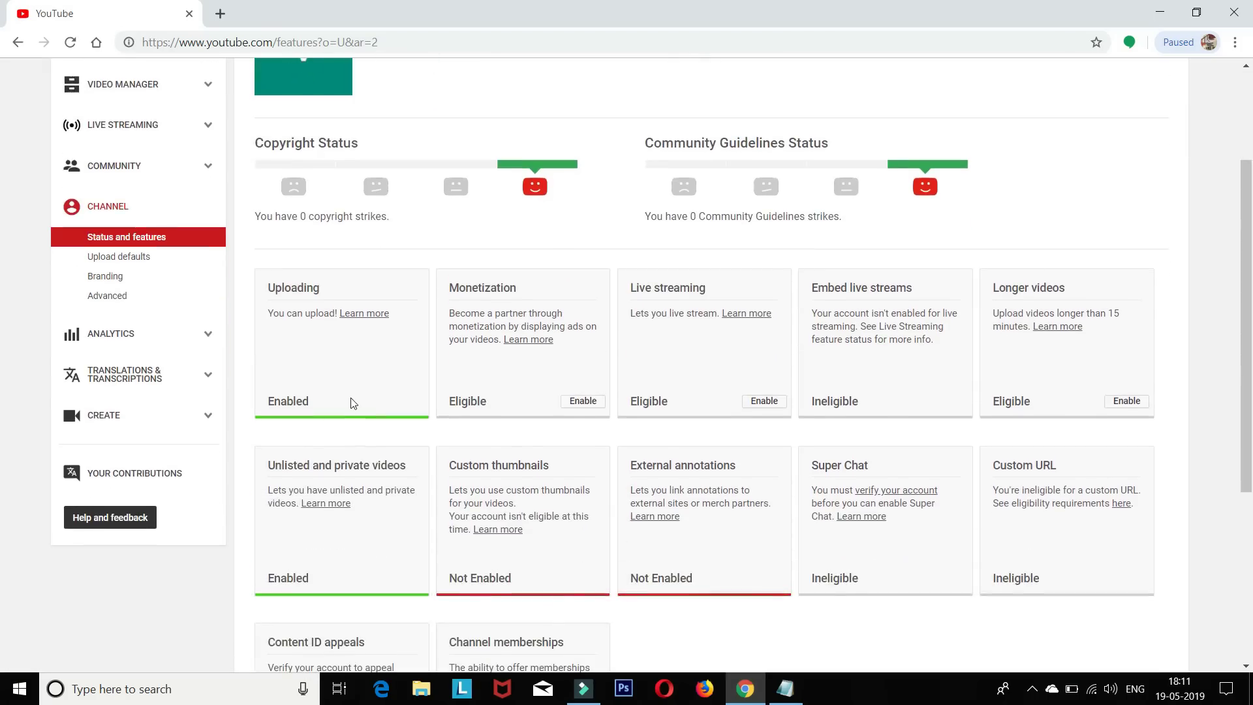
{"action": "left_click_drag", "start_coordinate": [246, 139], "coordinate": [360, 137]}
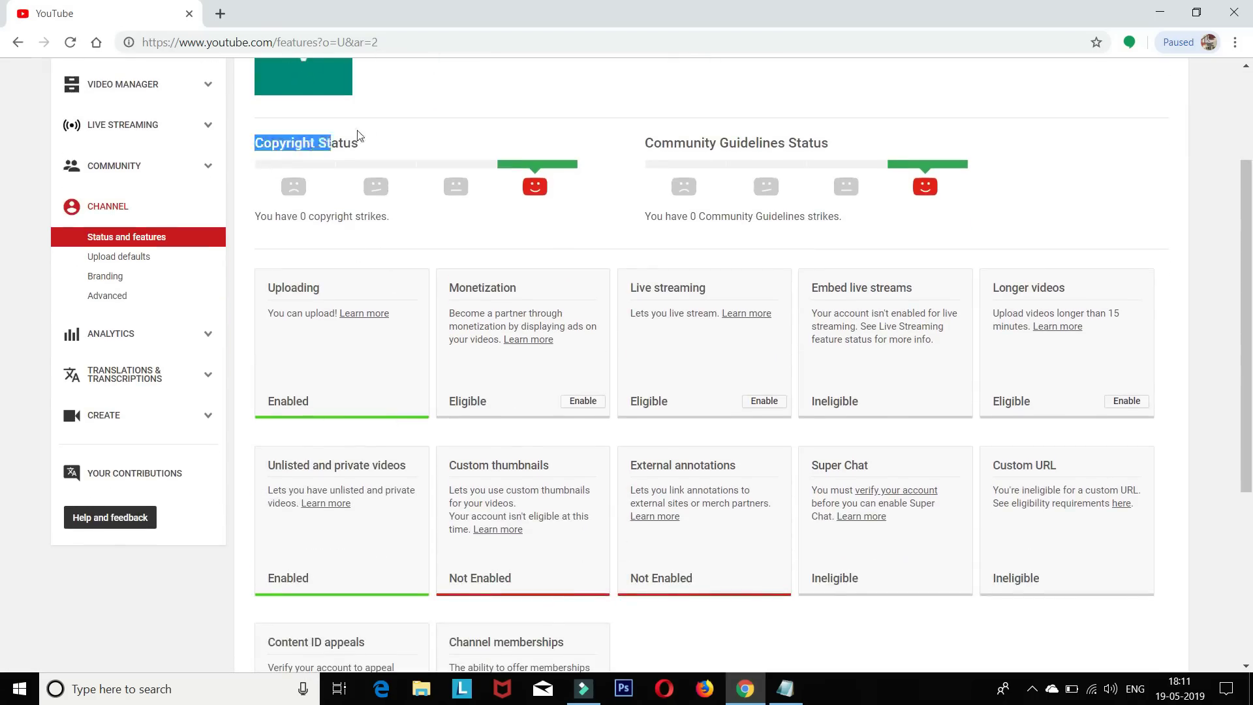
{"action": "triple_click", "coordinate": [390, 135]}
{"action": "left_click_drag", "start_coordinate": [532, 147], "coordinate": [761, 144]}
{"action": "left_click", "coordinate": [654, 144]}
{"action": "left_click_drag", "start_coordinate": [645, 143], "coordinate": [842, 146]}
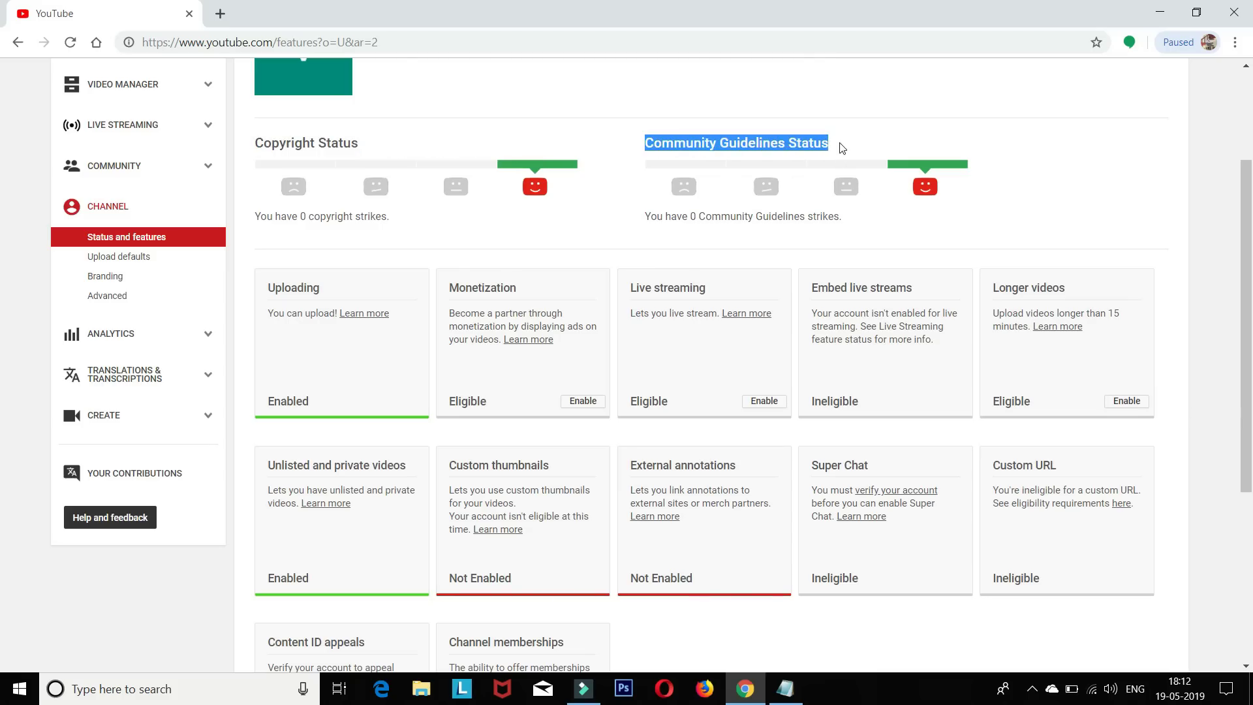
{"action": "scroll", "coordinate": [715, 279], "scroll_direction": "down", "scroll_amount": 1}
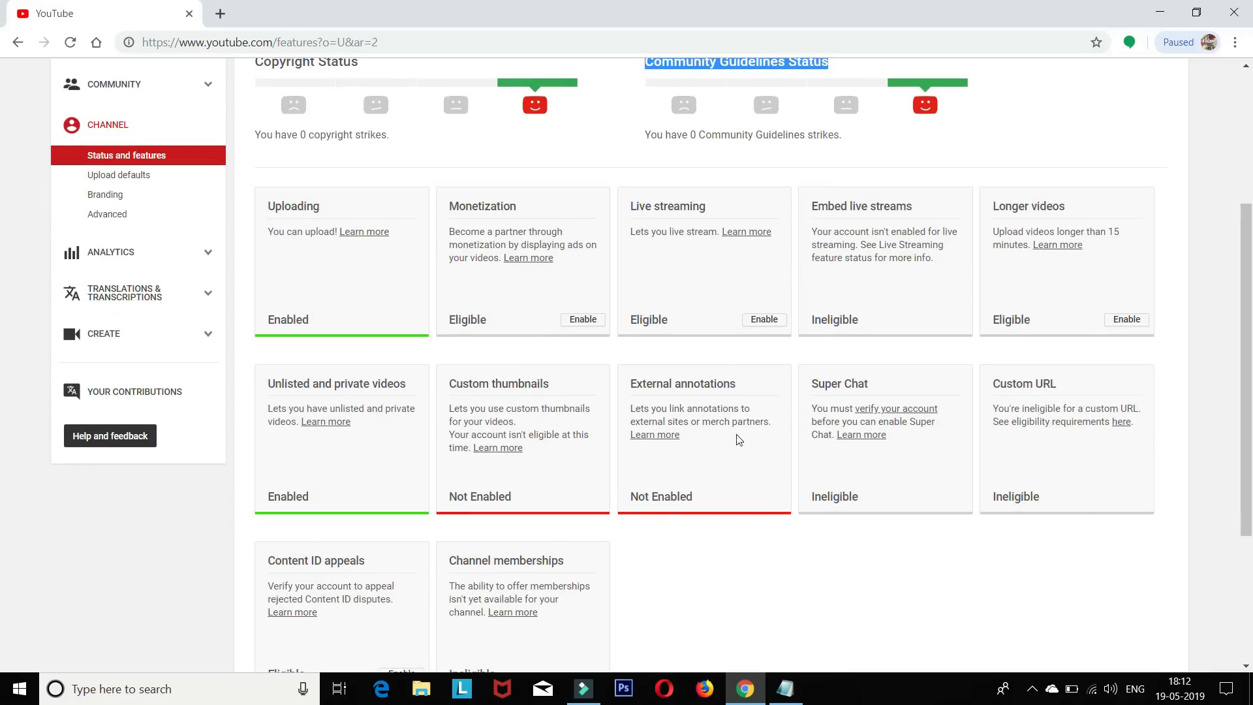
Step: Enable Monetization, which is listed as Eligible among the channel features
{"action": "left_click_drag", "start_coordinate": [304, 205], "coordinate": [268, 207]}
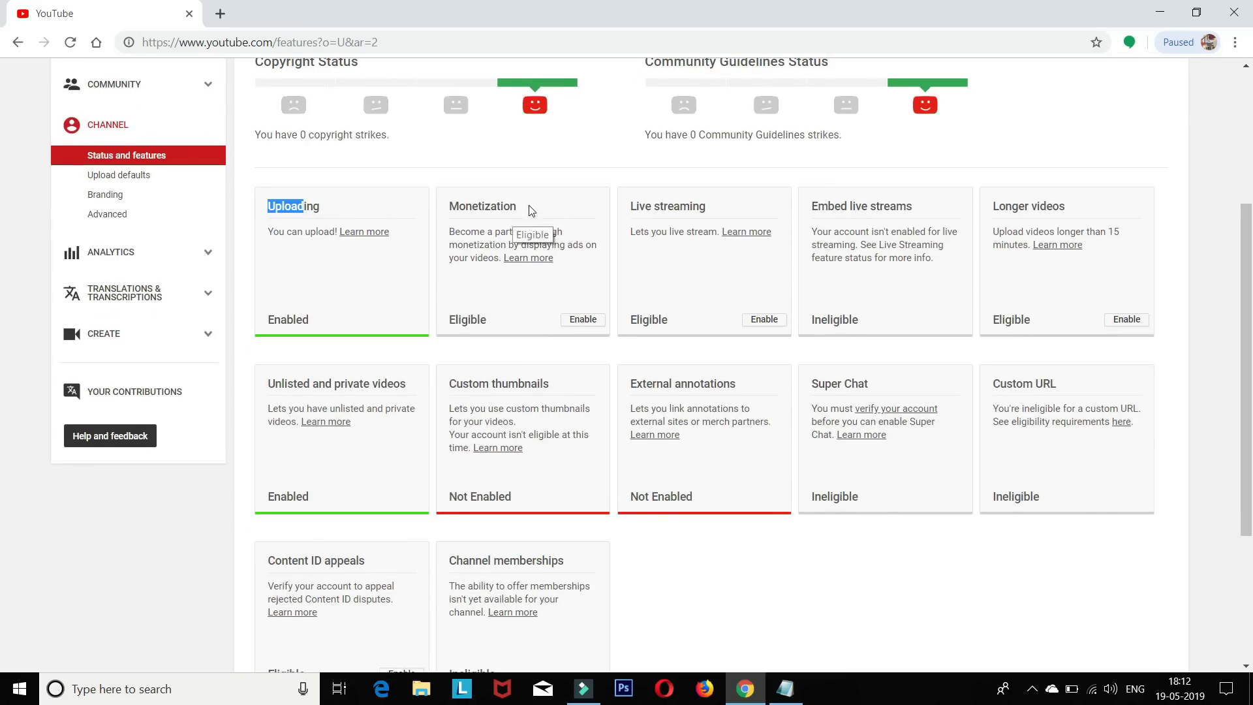
{"action": "left_click_drag", "start_coordinate": [530, 207], "coordinate": [449, 207]}
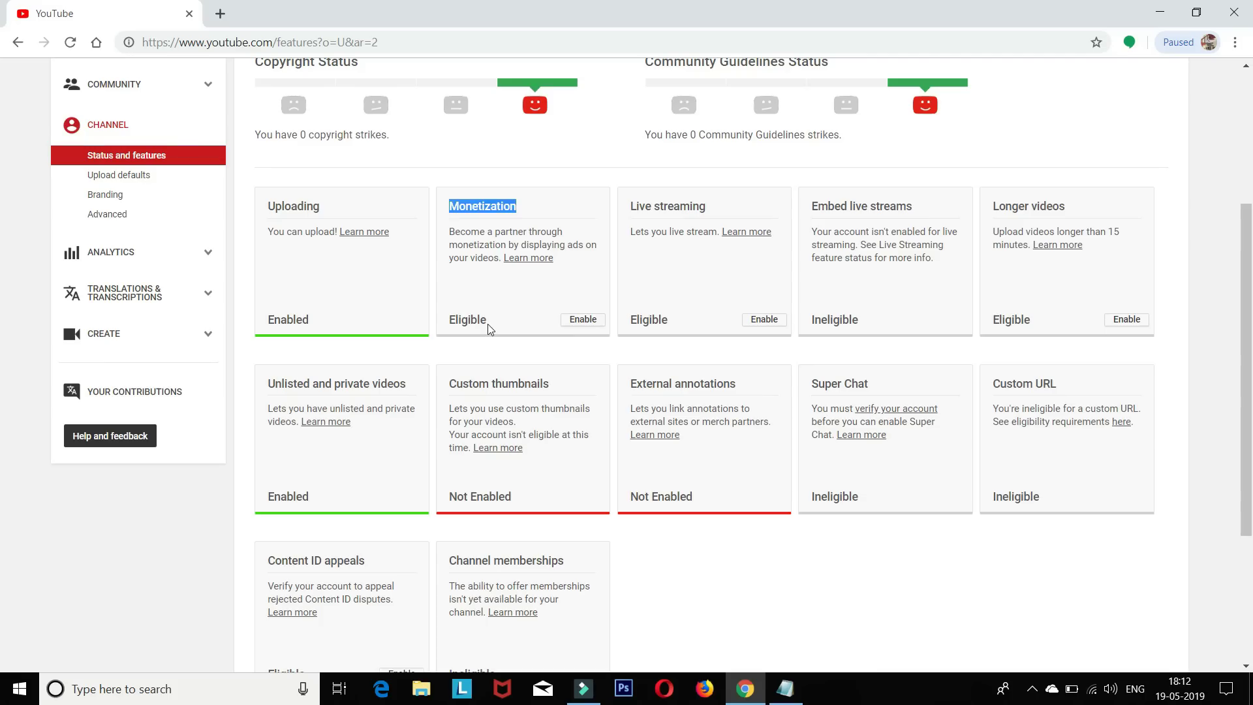
{"action": "left_click_drag", "start_coordinate": [488, 322], "coordinate": [455, 322]}
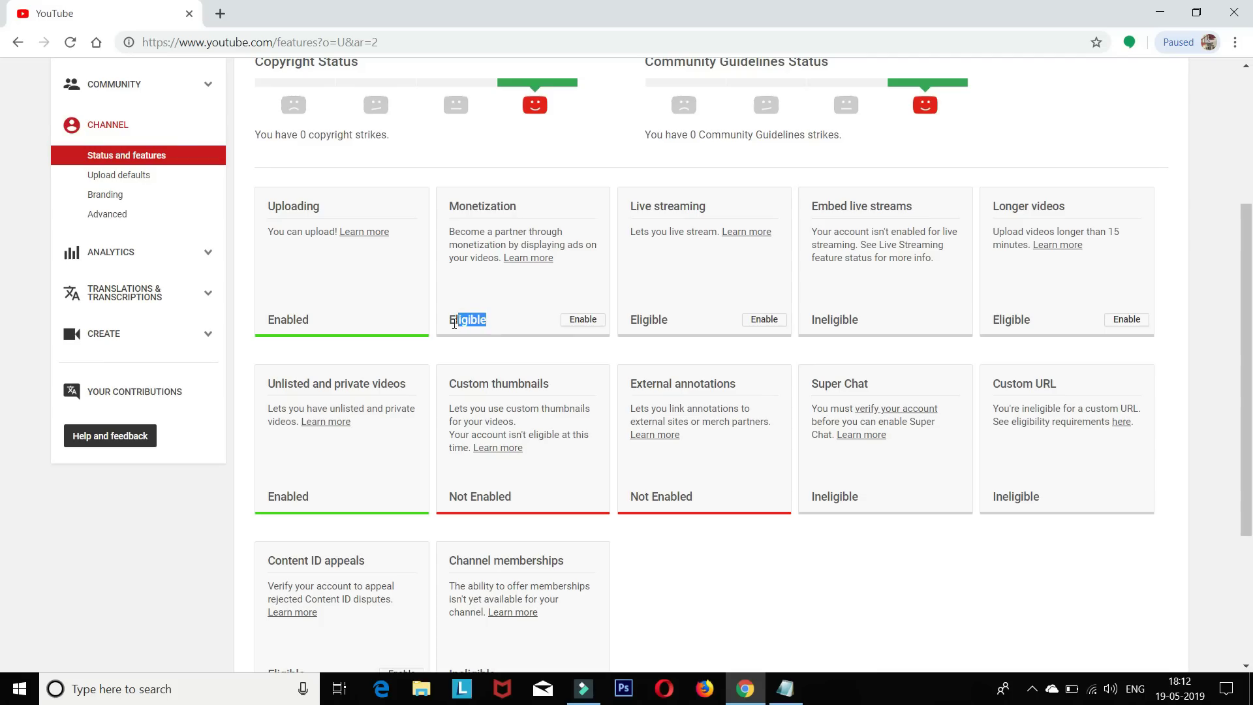
{"action": "left_click", "coordinate": [579, 323]}
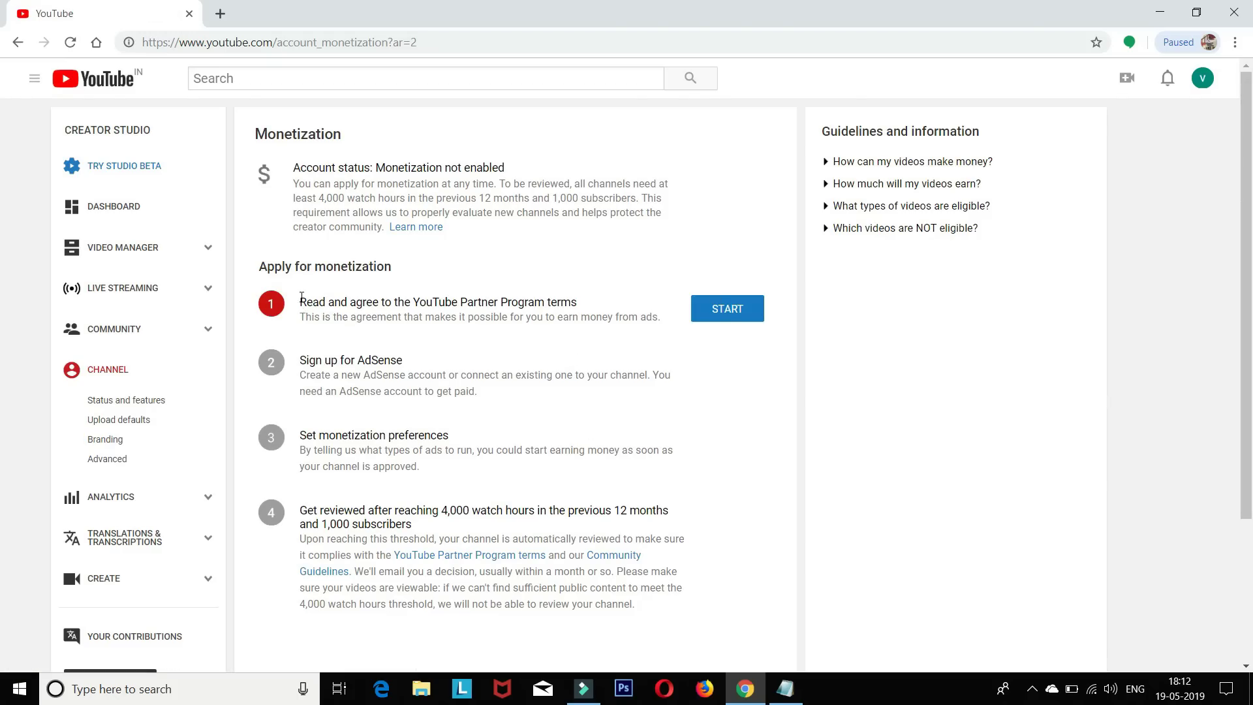
Step: Start step 1, read the Partner Program terms, tick the agreements and accept them
{"action": "left_click_drag", "start_coordinate": [301, 297], "coordinate": [579, 302]}
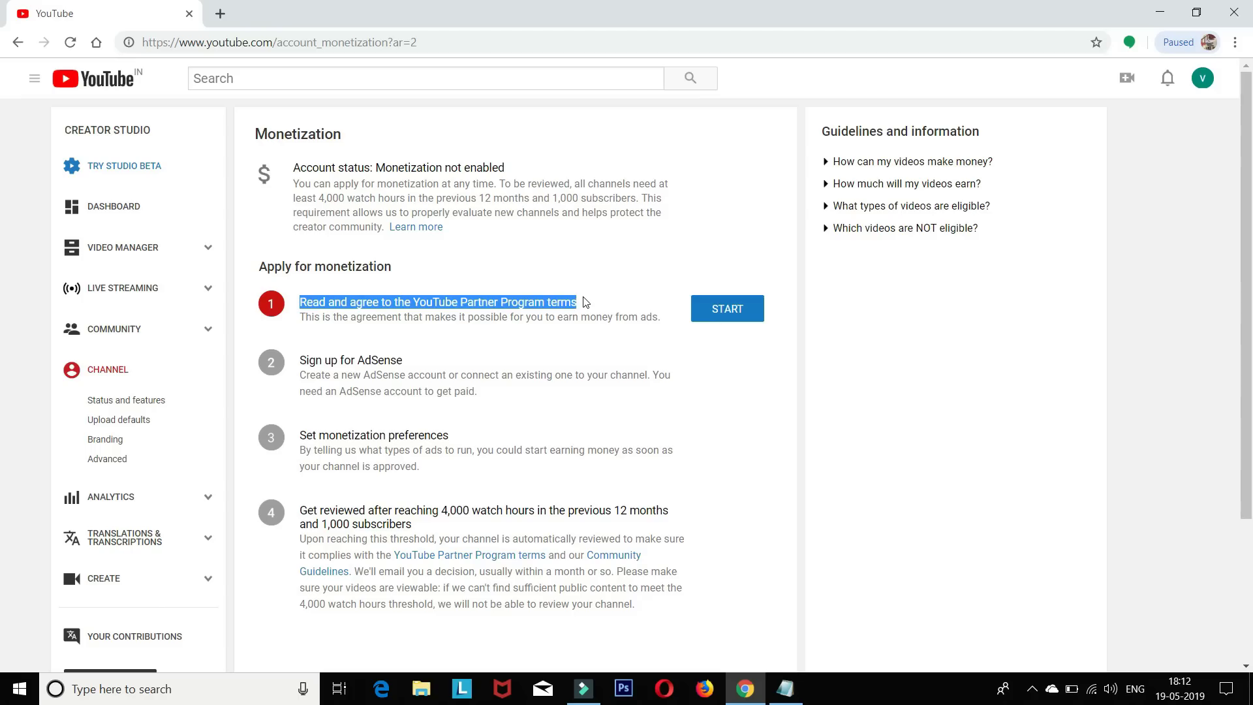
{"action": "left_click", "coordinate": [704, 315]}
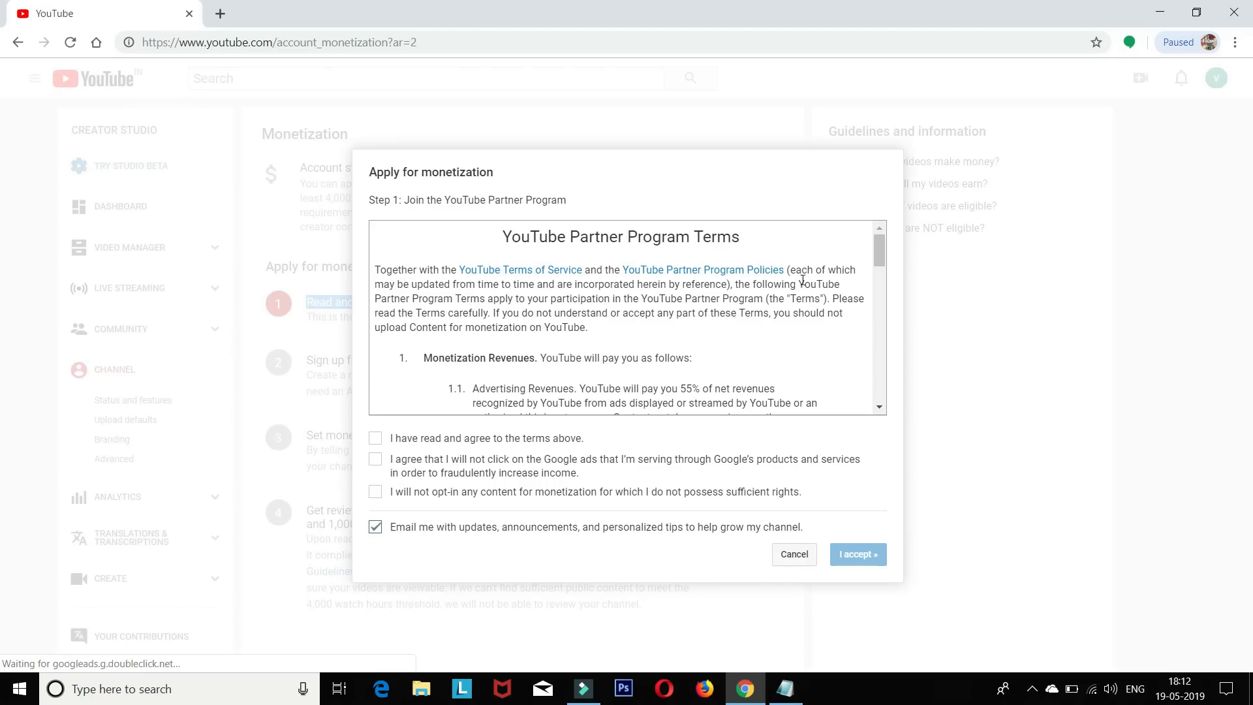
{"action": "left_click_drag", "start_coordinate": [878, 249], "coordinate": [881, 394]}
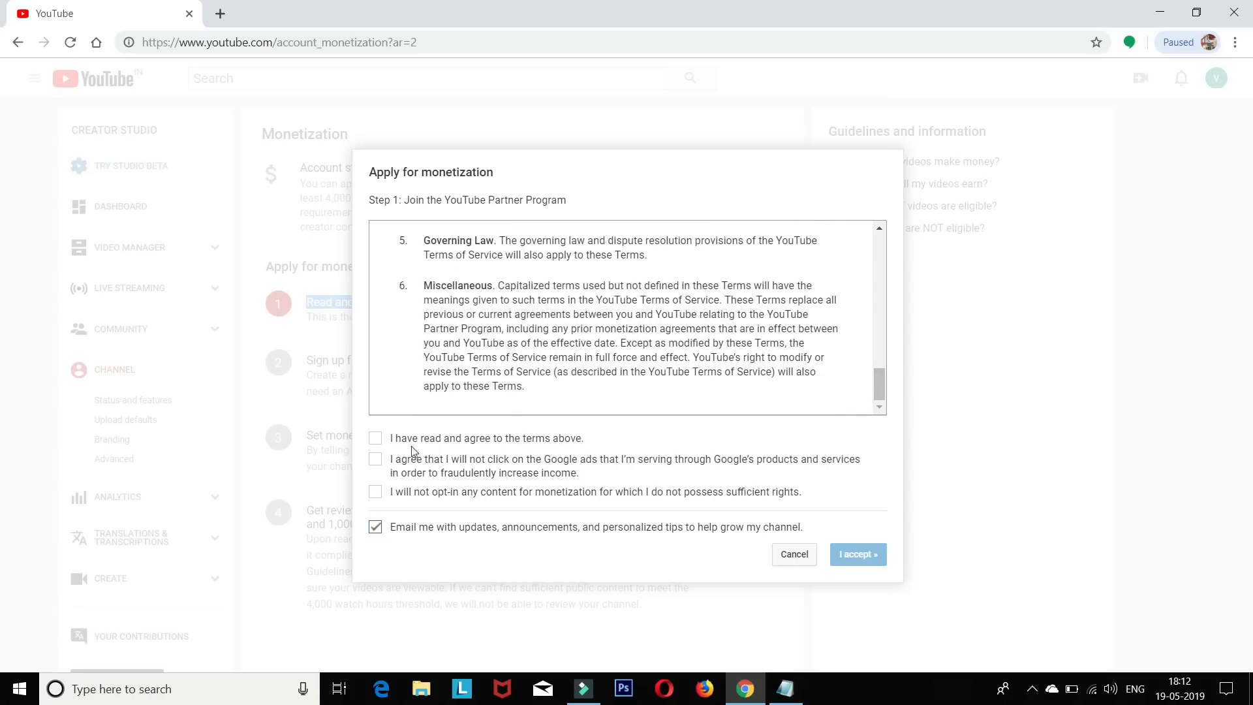
{"action": "left_click", "coordinate": [374, 465]}
{"action": "left_click", "coordinate": [374, 495]}
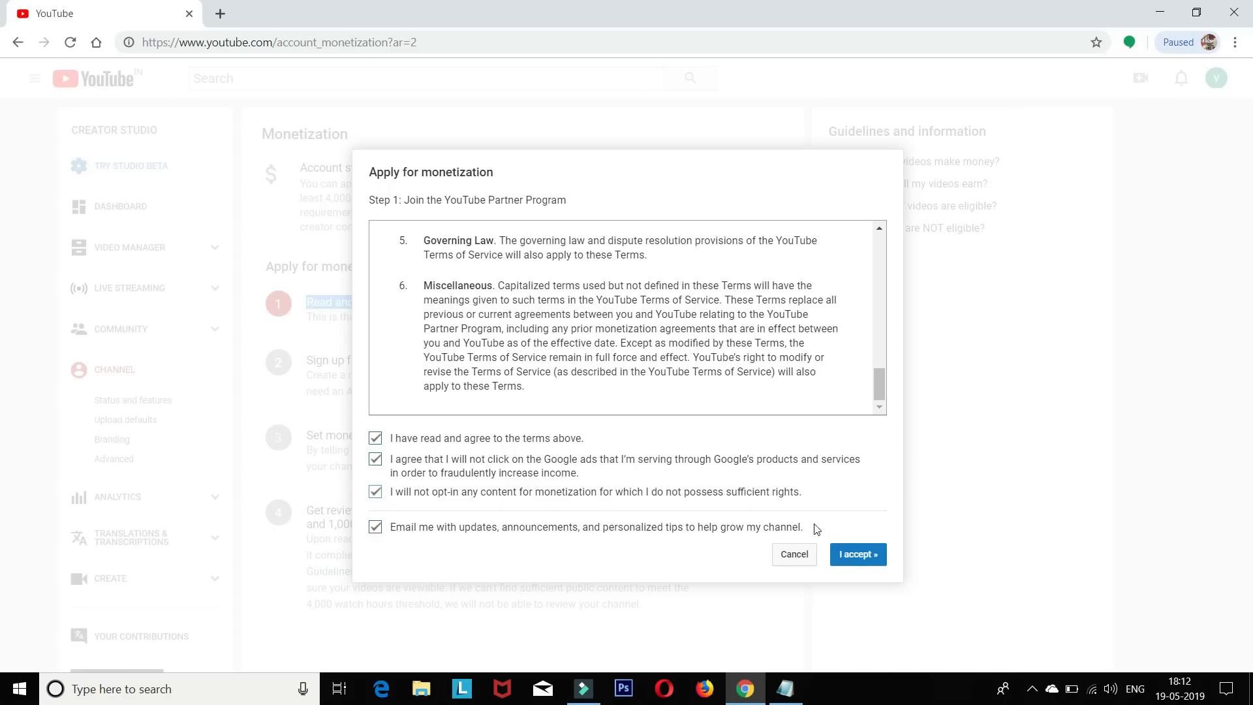
{"action": "left_click", "coordinate": [852, 556]}
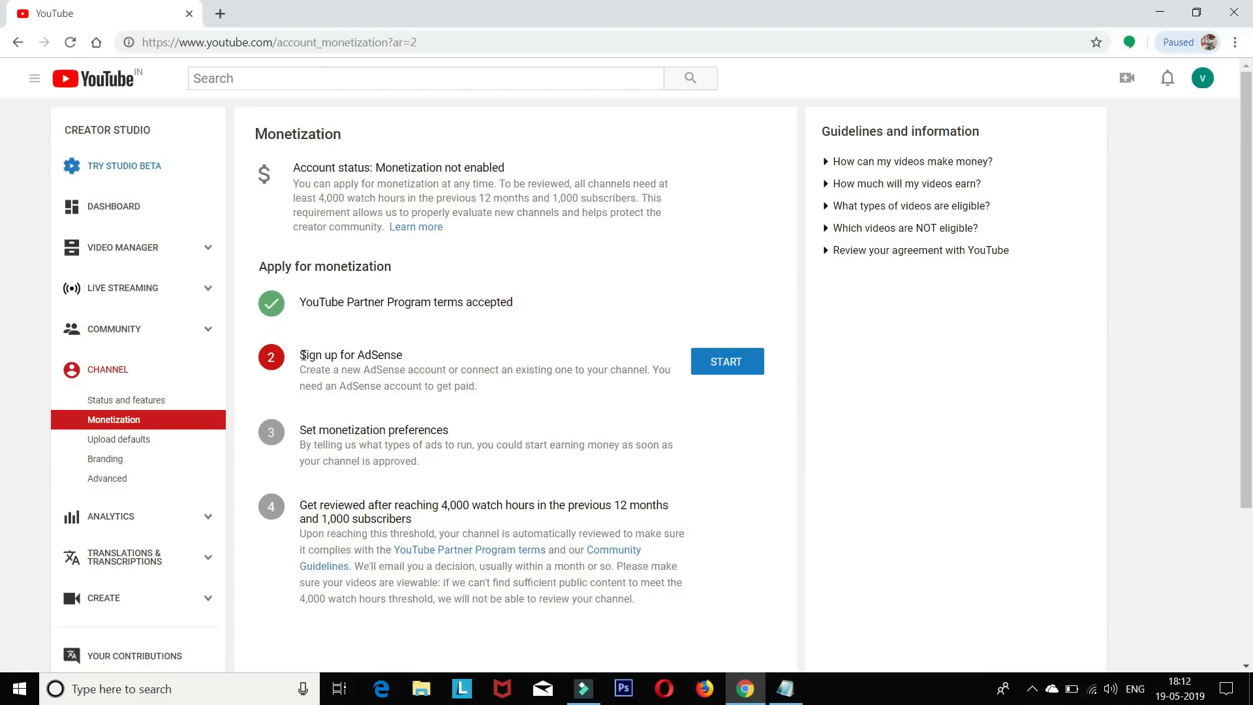
Step: Start YouTube's 'Sign up for AdSense' step and approve the identity check on the phone
{"action": "left_click_drag", "start_coordinate": [302, 355], "coordinate": [412, 358]}
{"action": "left_click", "coordinate": [461, 355]}
{"action": "left_click", "coordinate": [740, 371]}
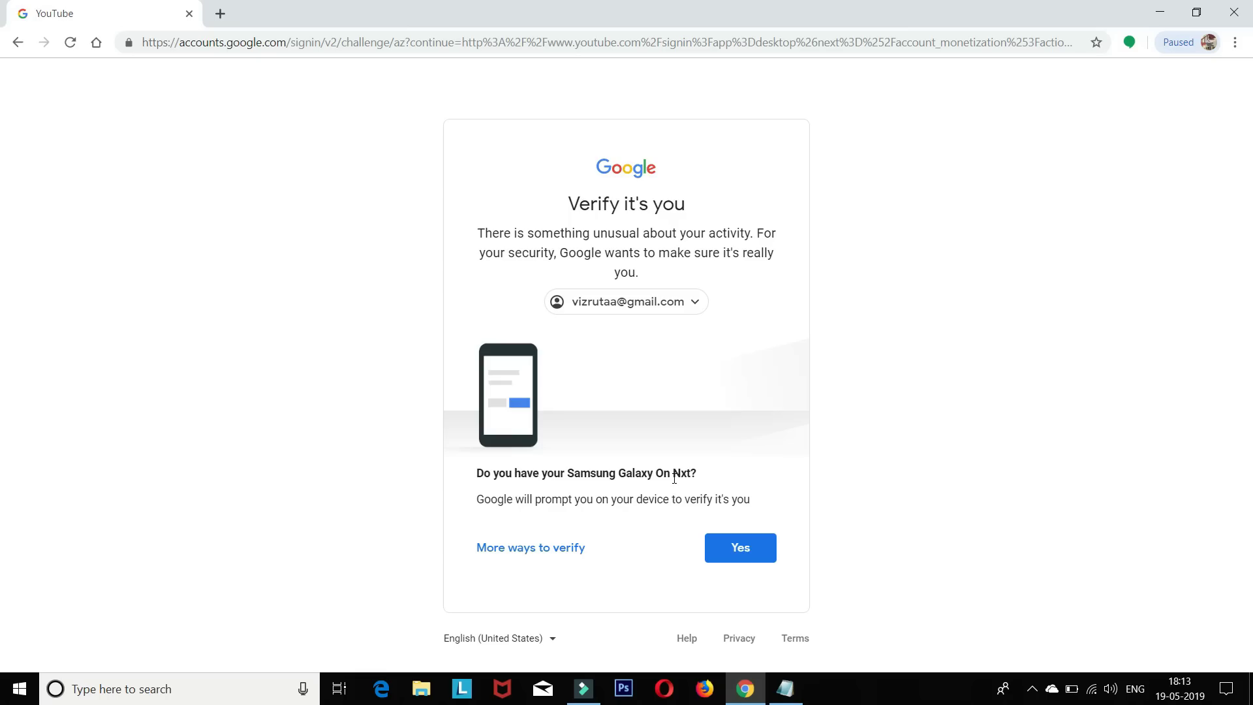
{"action": "left_click", "coordinate": [738, 564]}
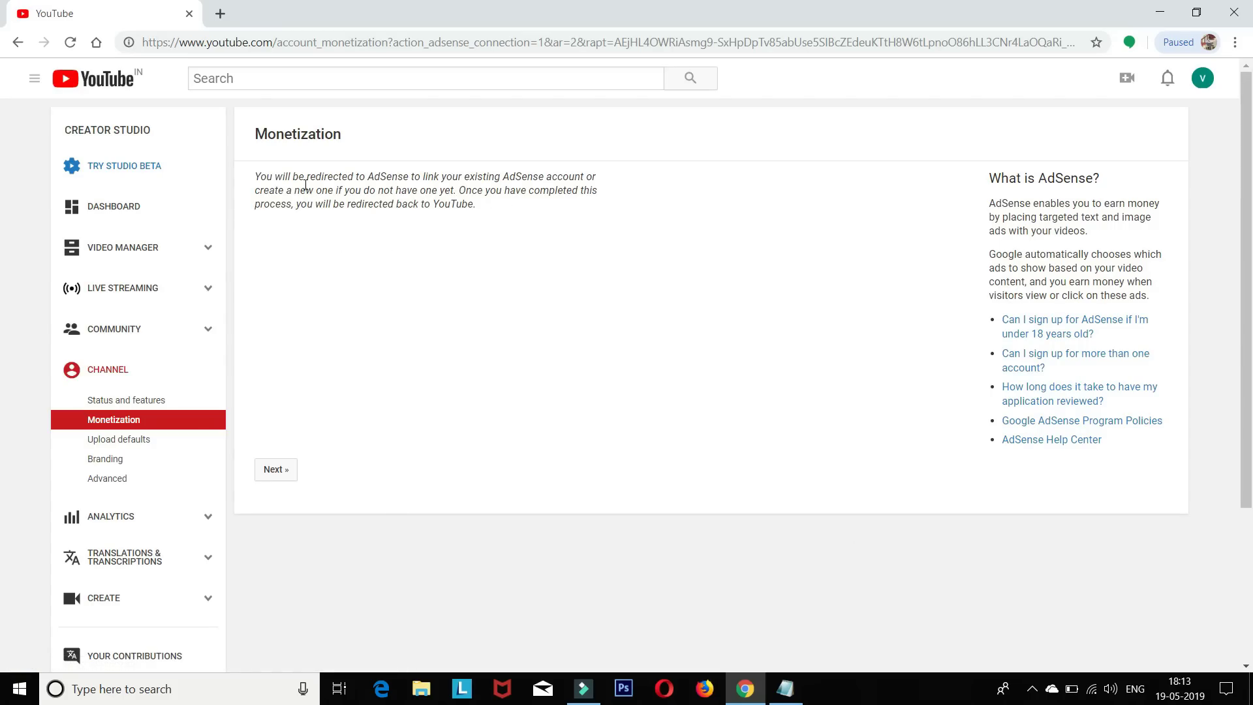
{"action": "left_click_drag", "start_coordinate": [256, 176], "coordinate": [483, 208]}
Step: Continue to AdSense and choose the channel's Google account on the sign-in page
{"action": "left_click", "coordinate": [276, 469]}
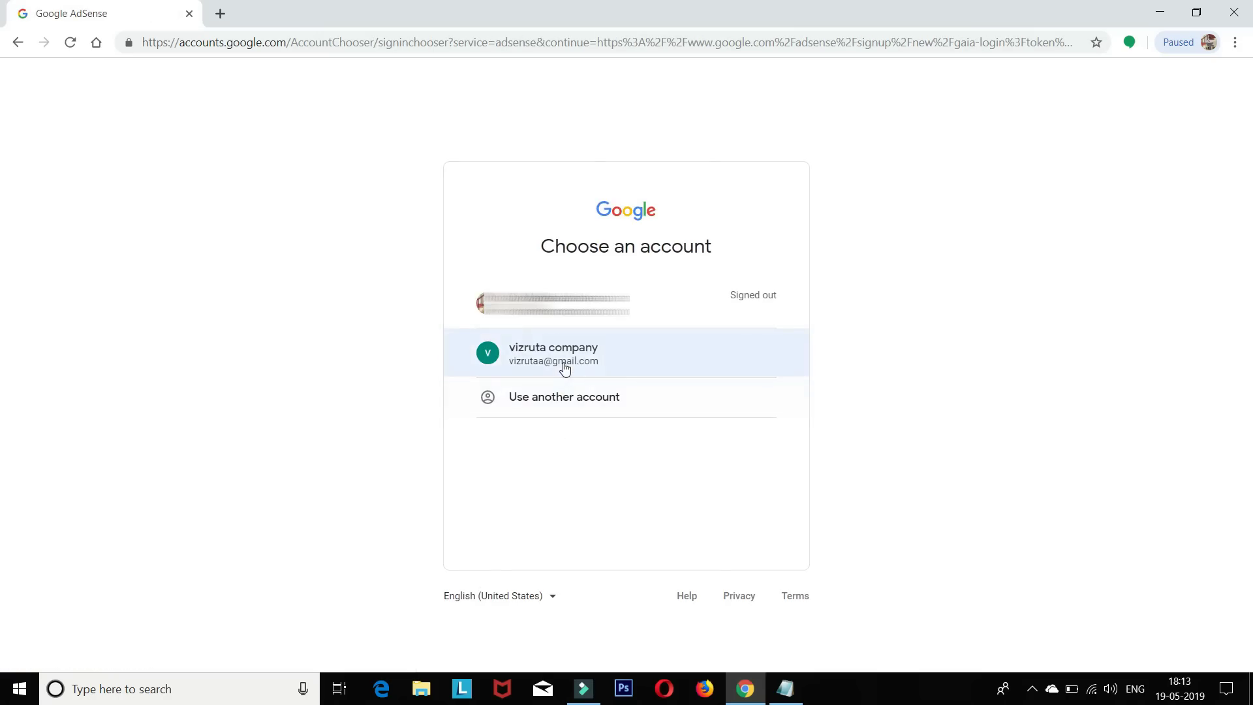
{"action": "left_click", "coordinate": [565, 367]}
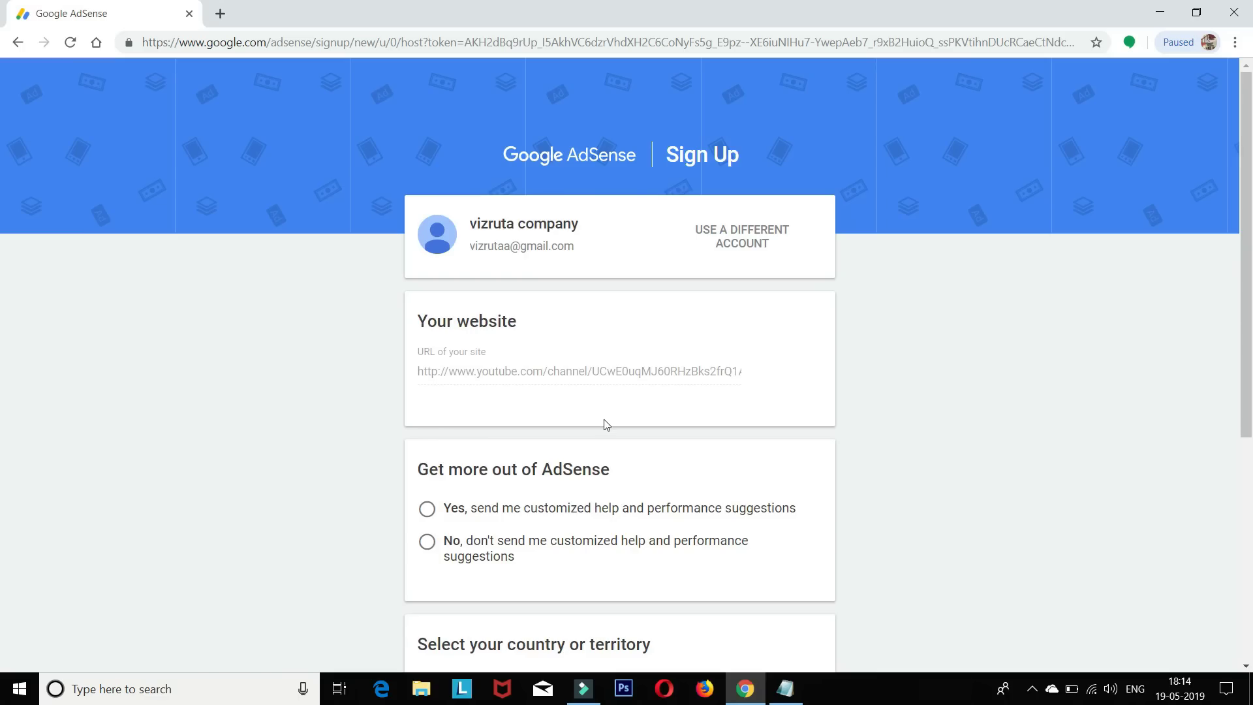
Step: Opt in to customized help and suggestions and select India as the country
{"action": "scroll", "coordinate": [606, 424], "scroll_direction": "down", "scroll_amount": 2}
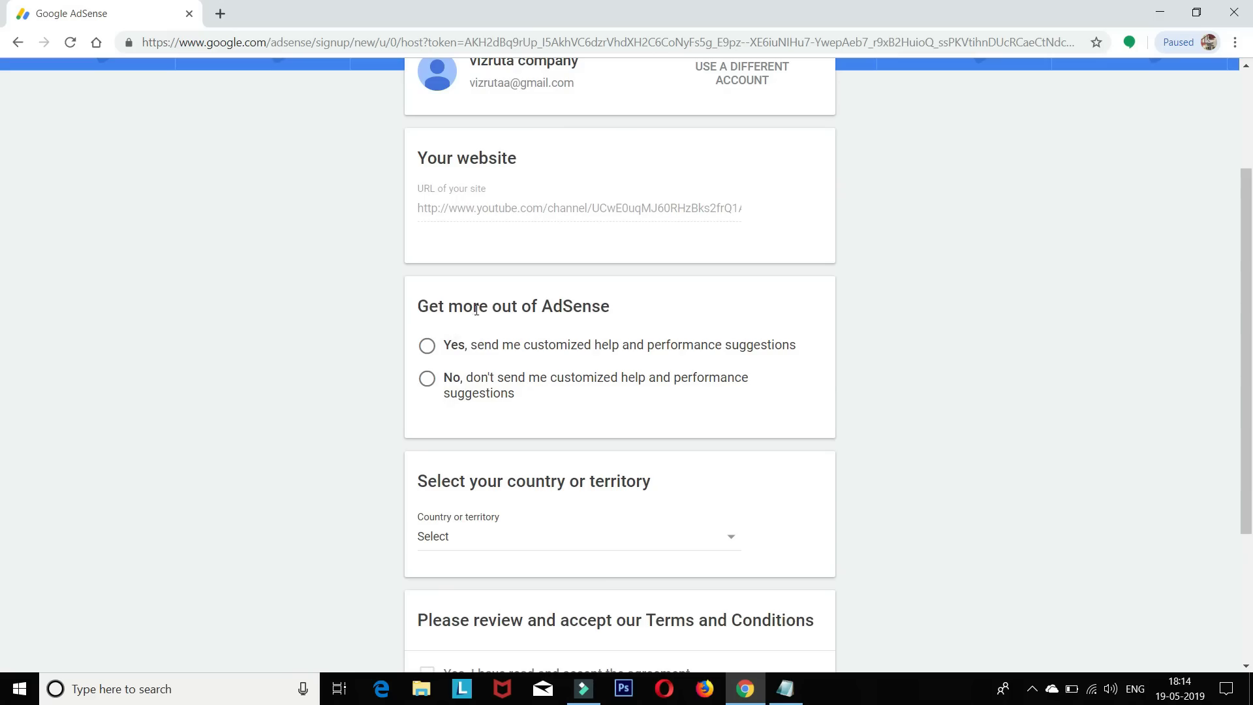
{"action": "left_click", "coordinate": [427, 345]}
{"action": "scroll", "coordinate": [543, 455], "scroll_direction": "down", "scroll_amount": 1}
{"action": "scroll", "coordinate": [543, 455], "scroll_direction": "down", "scroll_amount": 2}
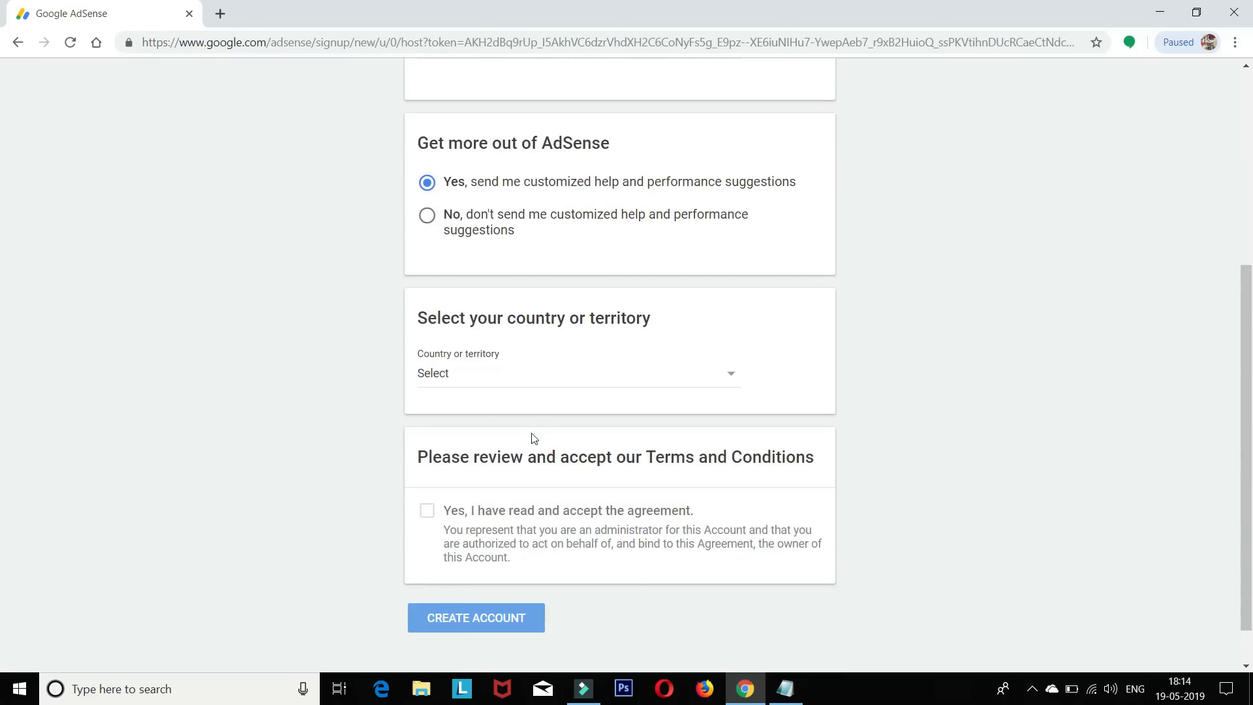
{"action": "left_click", "coordinate": [512, 381]}
{"action": "scroll", "coordinate": [557, 514], "scroll_direction": "down", "scroll_amount": 12}
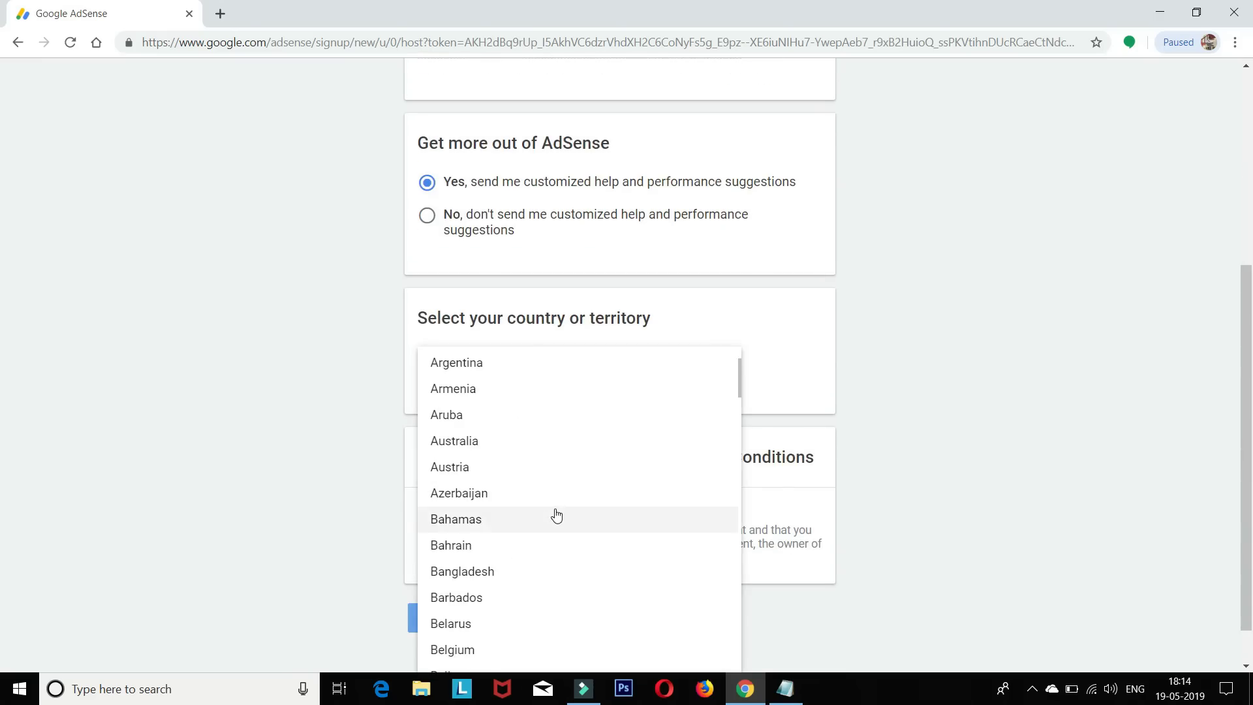
{"action": "scroll", "coordinate": [557, 515], "scroll_direction": "down", "scroll_amount": 16}
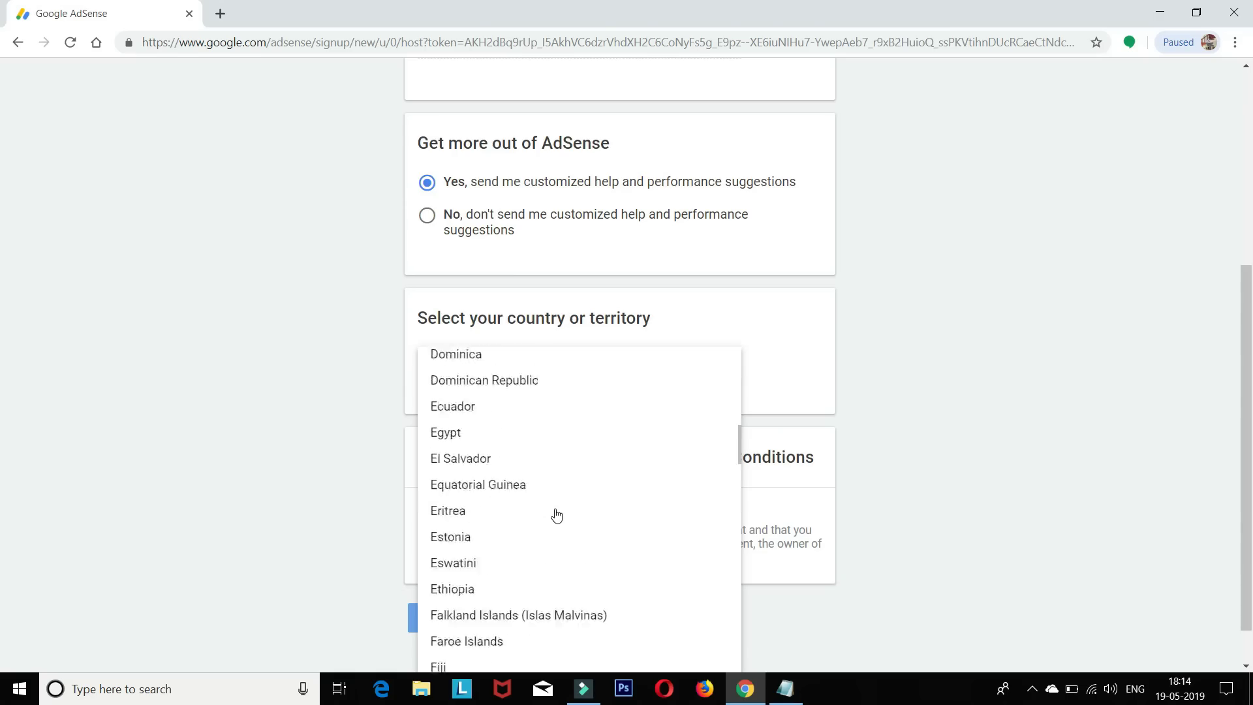
{"action": "scroll", "coordinate": [557, 516], "scroll_direction": "down", "scroll_amount": 9}
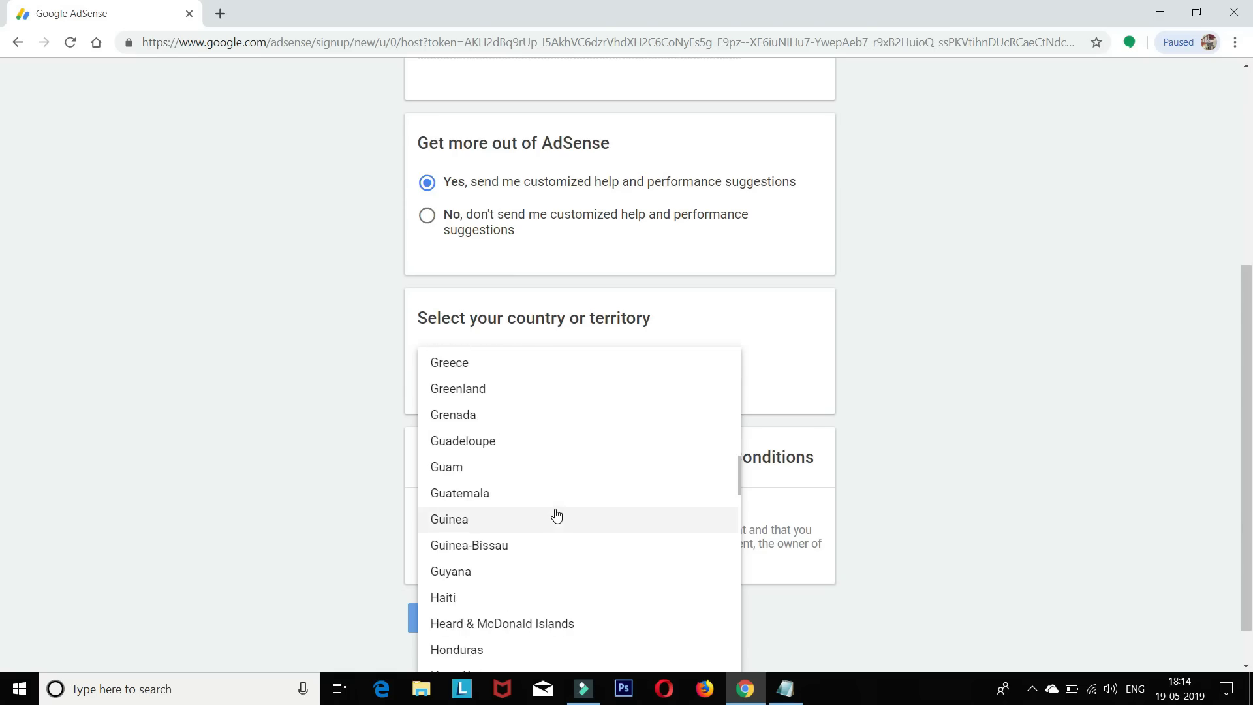
{"action": "scroll", "coordinate": [557, 516], "scroll_direction": "down", "scroll_amount": 1}
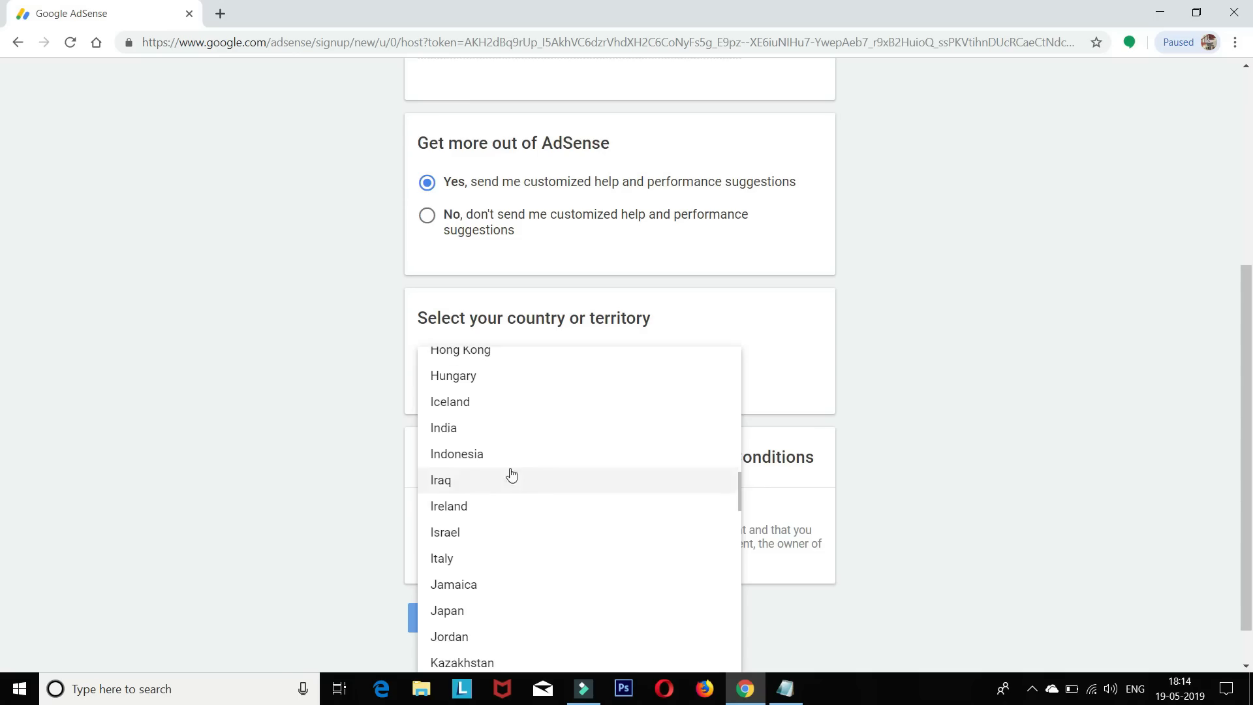
{"action": "left_click", "coordinate": [498, 431]}
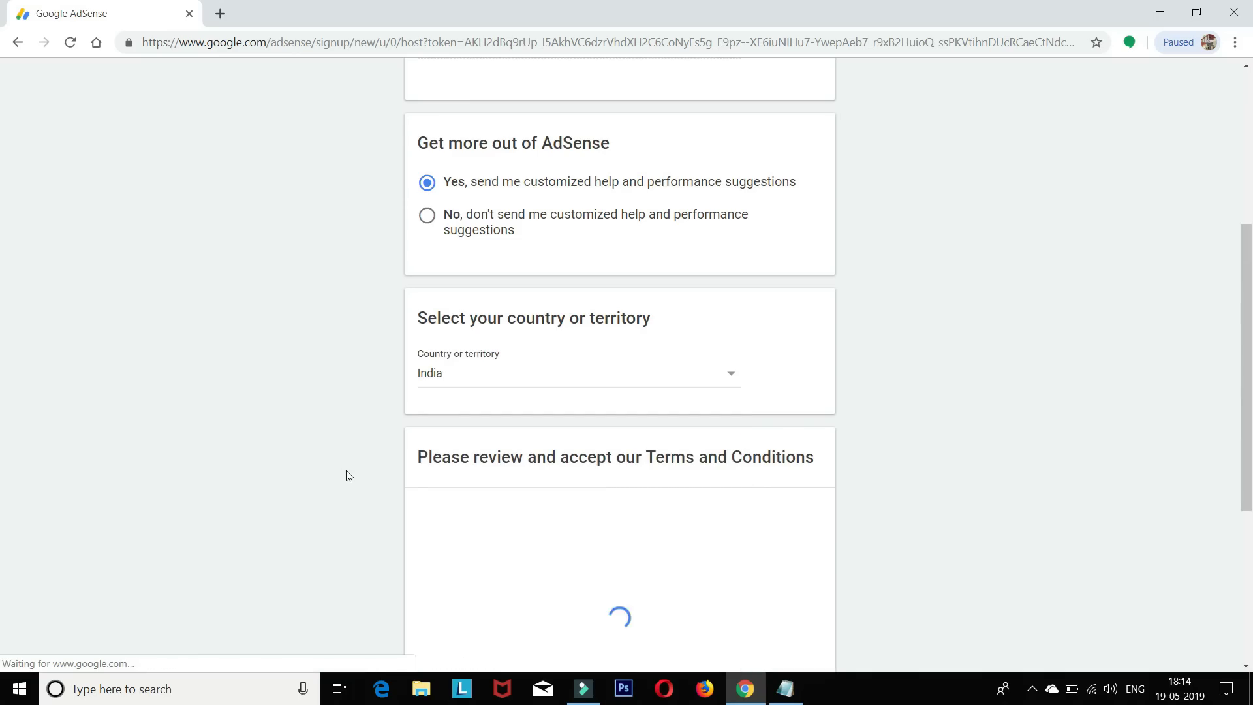
Step: Accept the AdSense Terms and Conditions and create the account
{"action": "scroll", "coordinate": [353, 474], "scroll_direction": "down", "scroll_amount": 2}
{"action": "scroll", "coordinate": [357, 474], "scroll_direction": "down", "scroll_amount": 3}
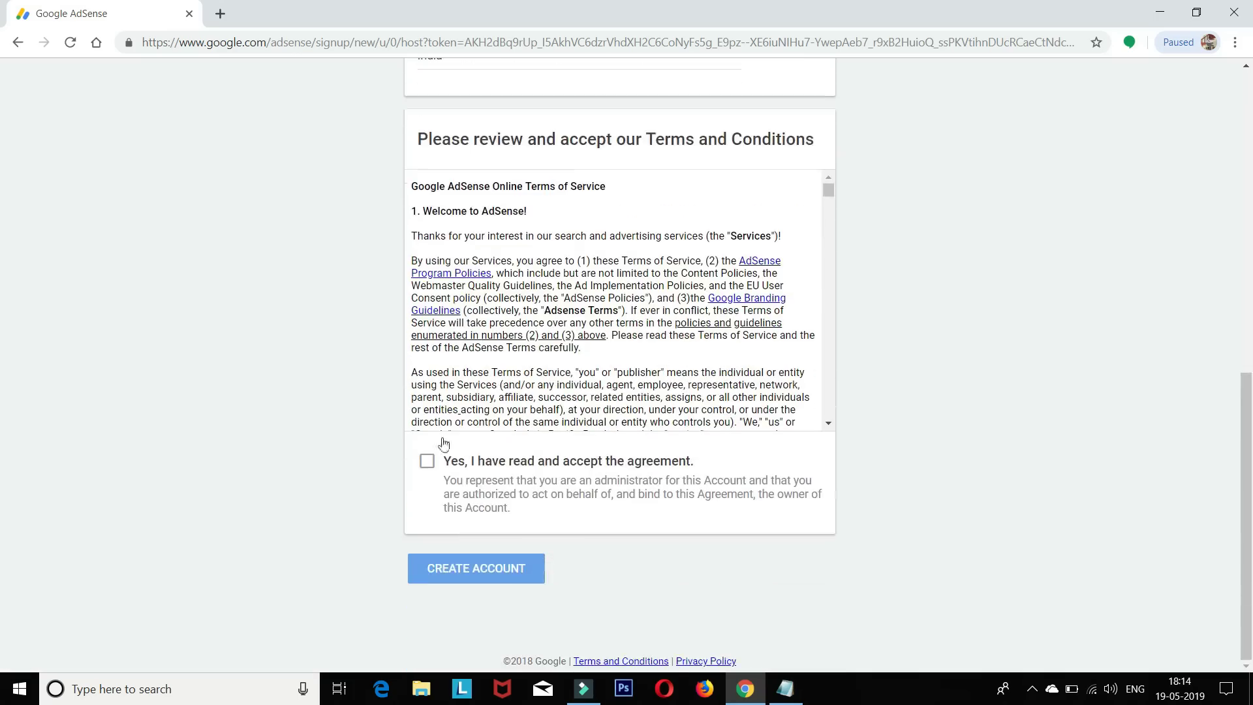
{"action": "left_click_drag", "start_coordinate": [828, 191], "coordinate": [839, 382]}
{"action": "scroll", "coordinate": [845, 417], "scroll_direction": "down", "scroll_amount": 3}
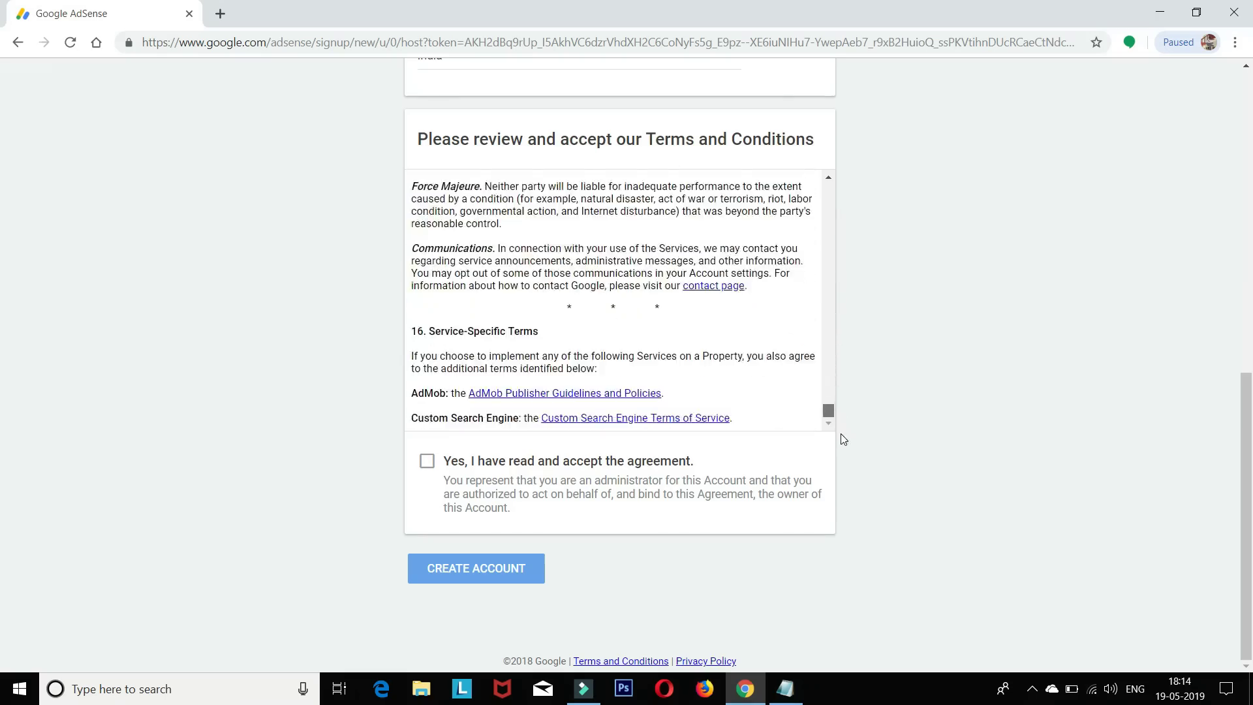
{"action": "left_click", "coordinate": [428, 463]}
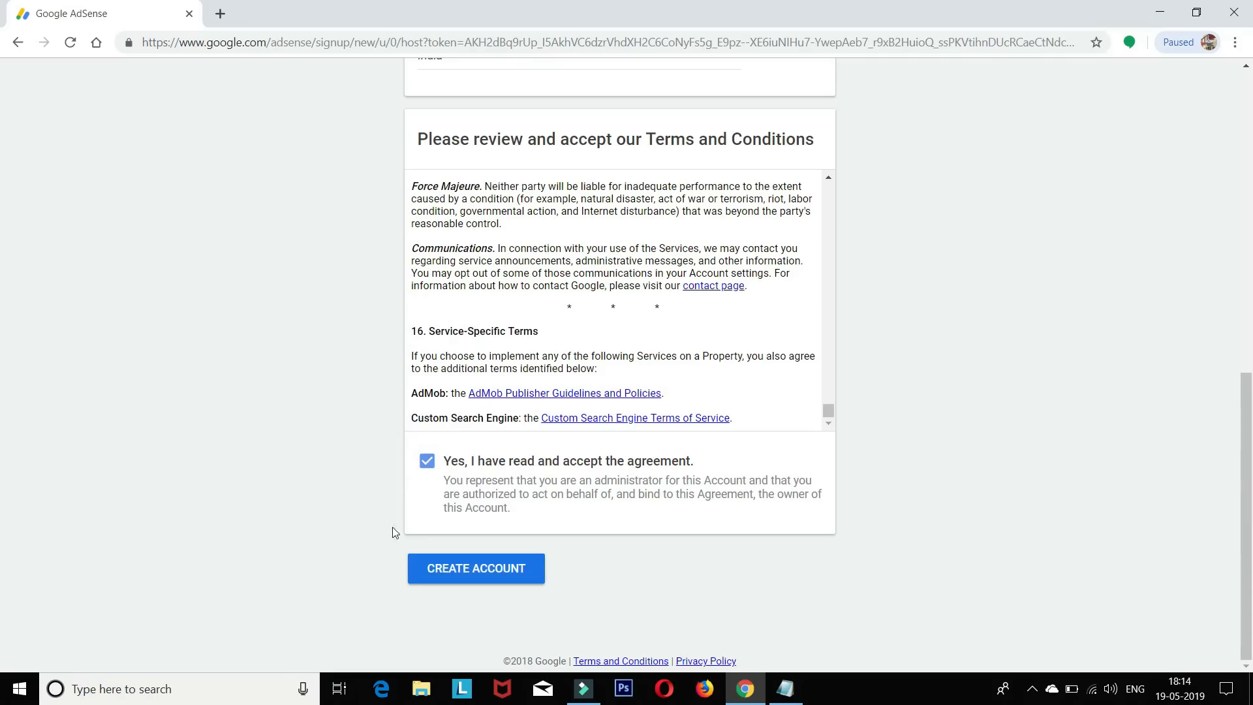
{"action": "left_click", "coordinate": [473, 580]}
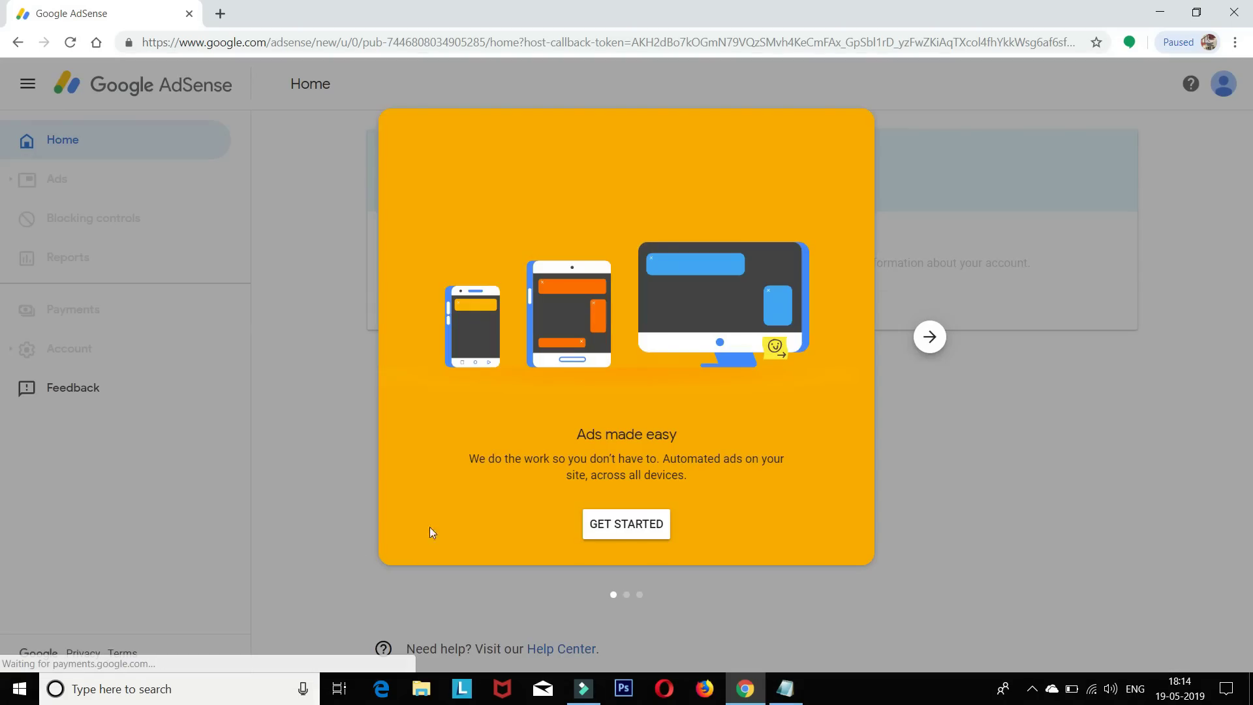
Step: Advance through the welcome carousel slides and choose Get Started
{"action": "left_click", "coordinate": [930, 337]}
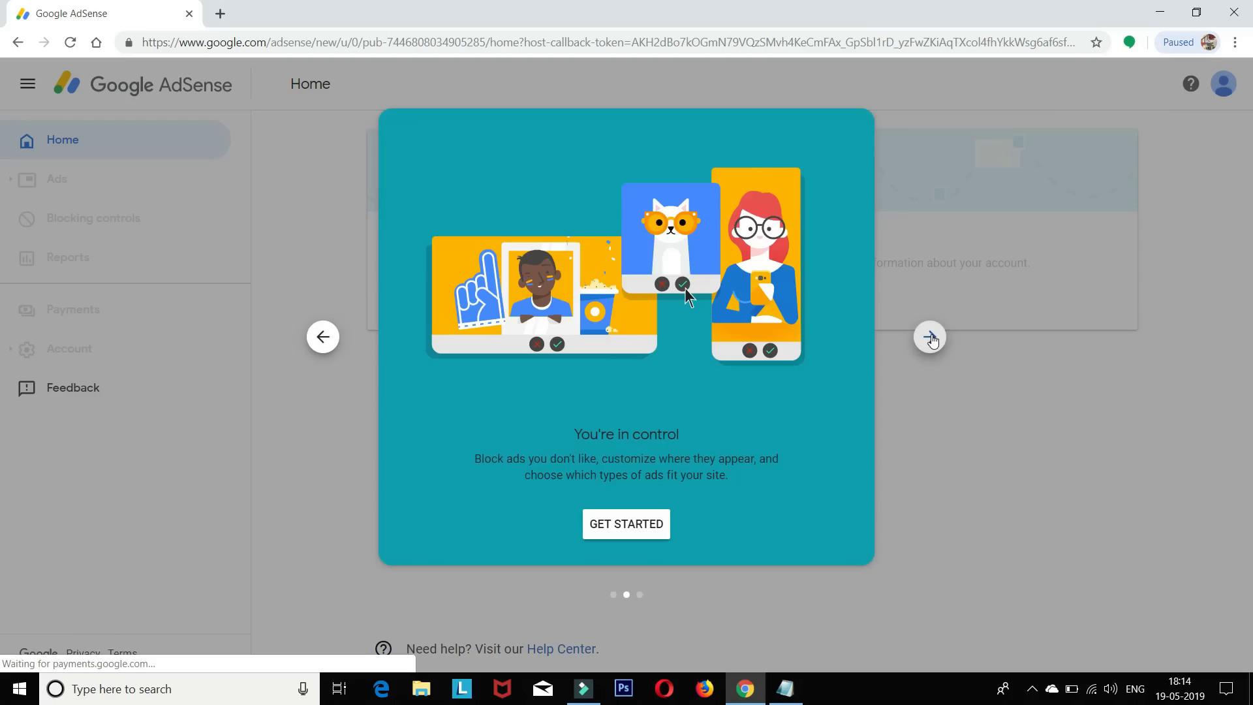
{"action": "left_click", "coordinate": [931, 337]}
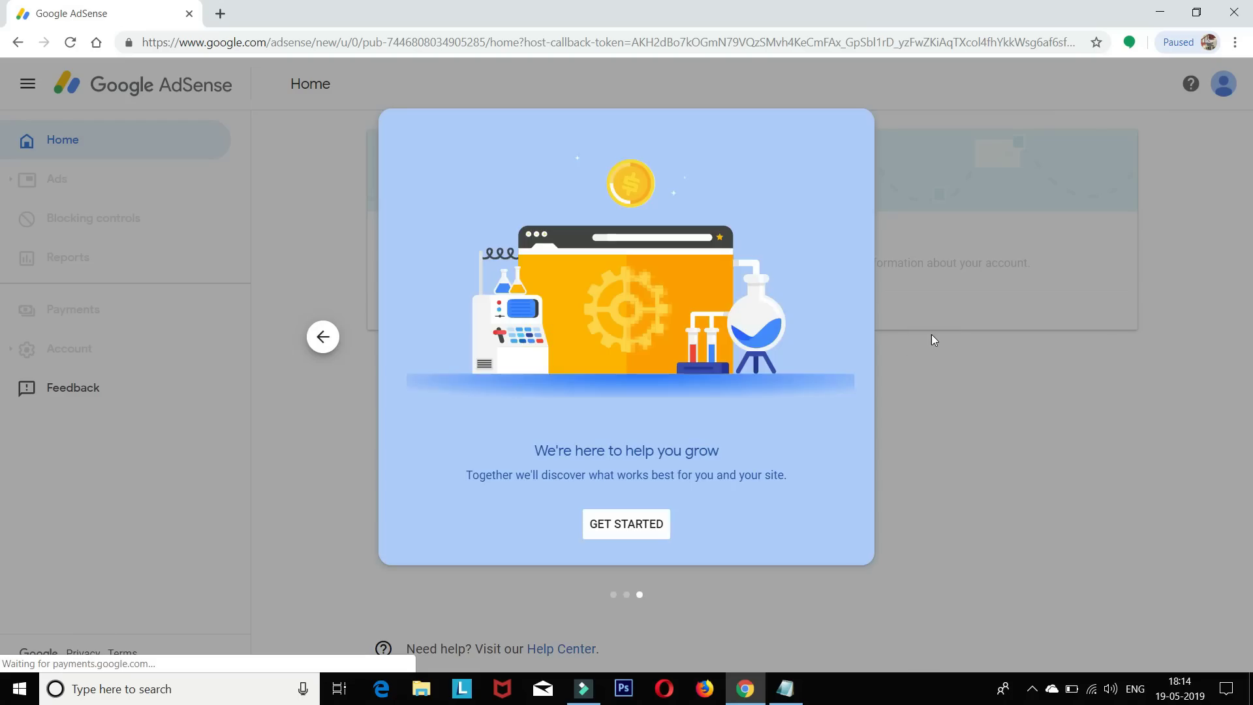
{"action": "left_click", "coordinate": [632, 525]}
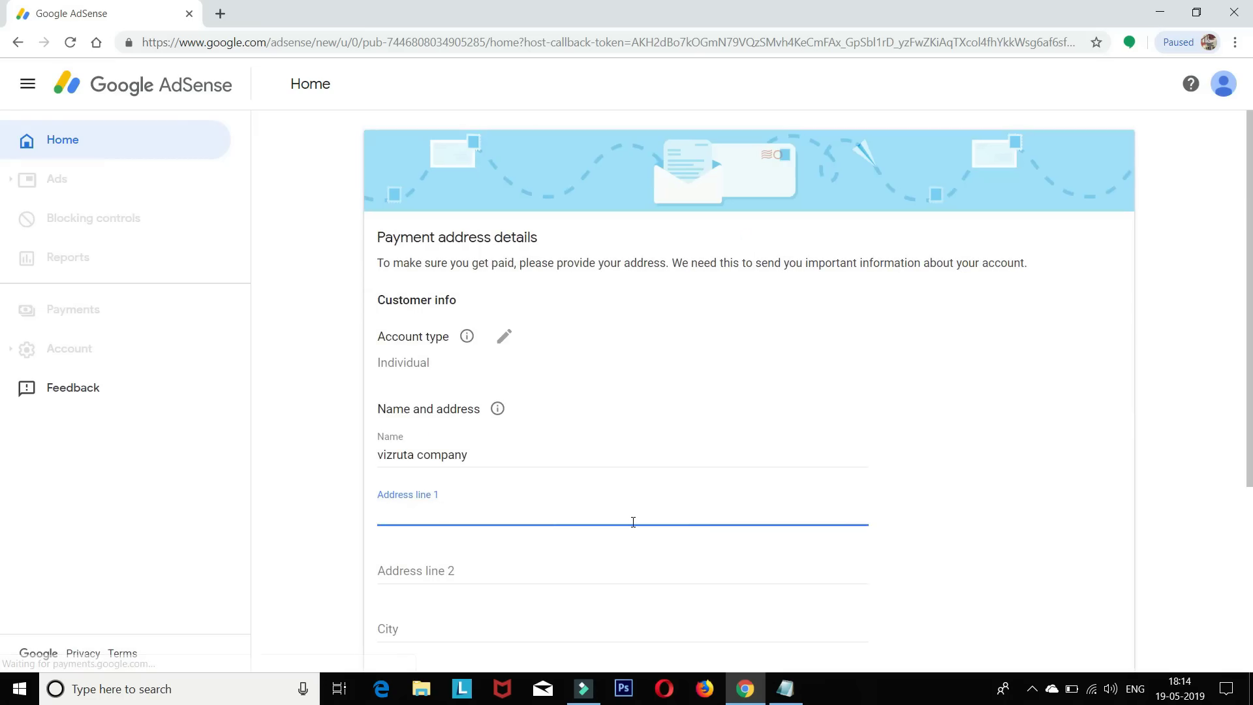
Step: Fill in the payment address line, city and postal code
{"action": "scroll", "coordinate": [358, 481], "scroll_direction": "down", "scroll_amount": 3}
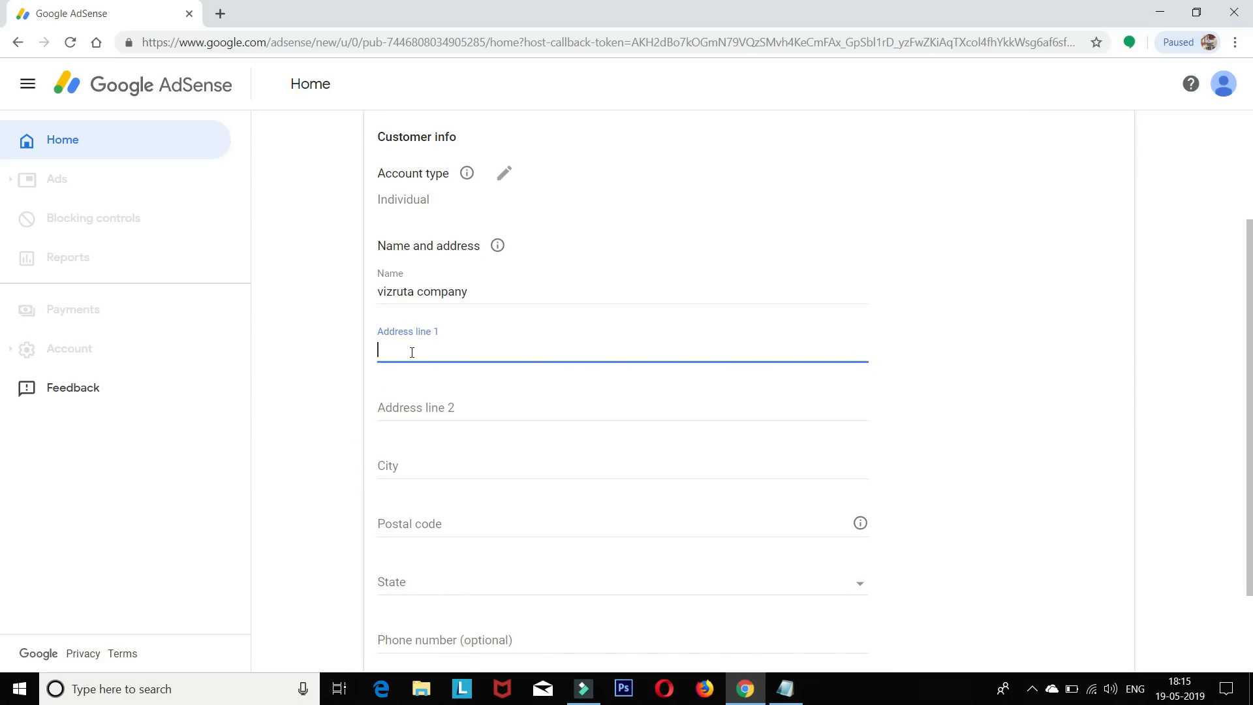
{"action": "type", "text": "as"}
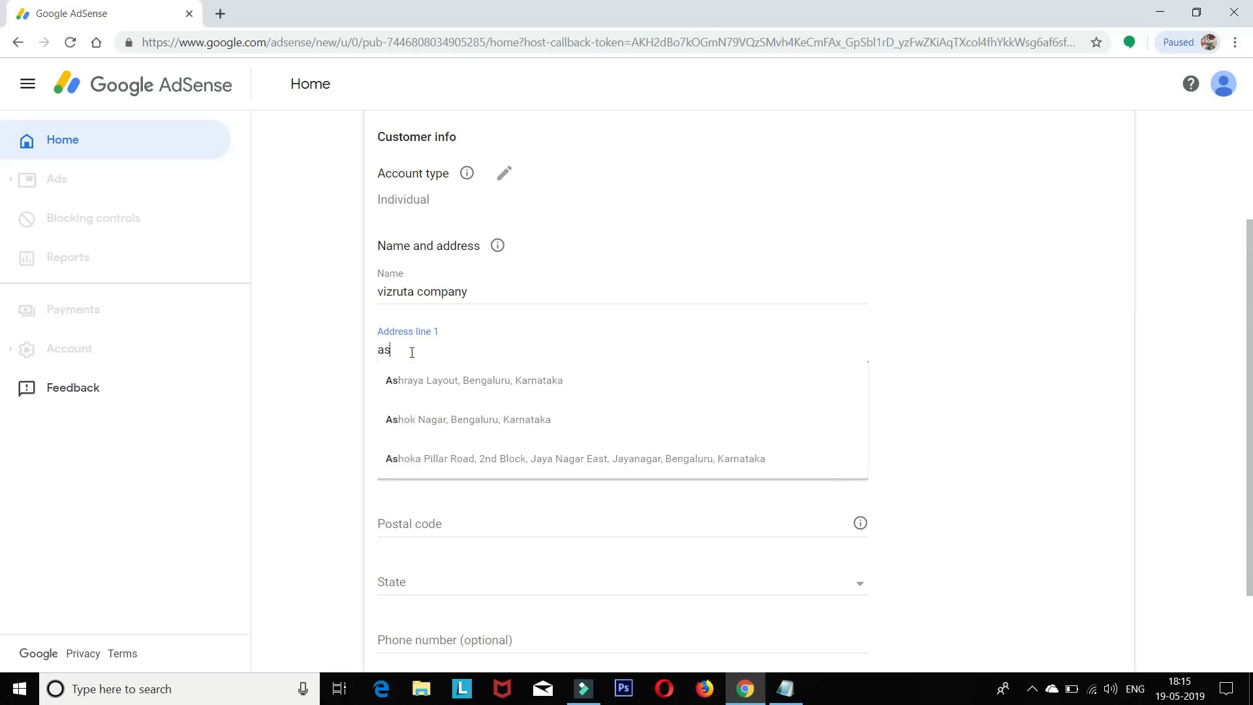
{"action": "key", "text": "BackSpace"}
{"action": "key", "text": "BackSpace"}
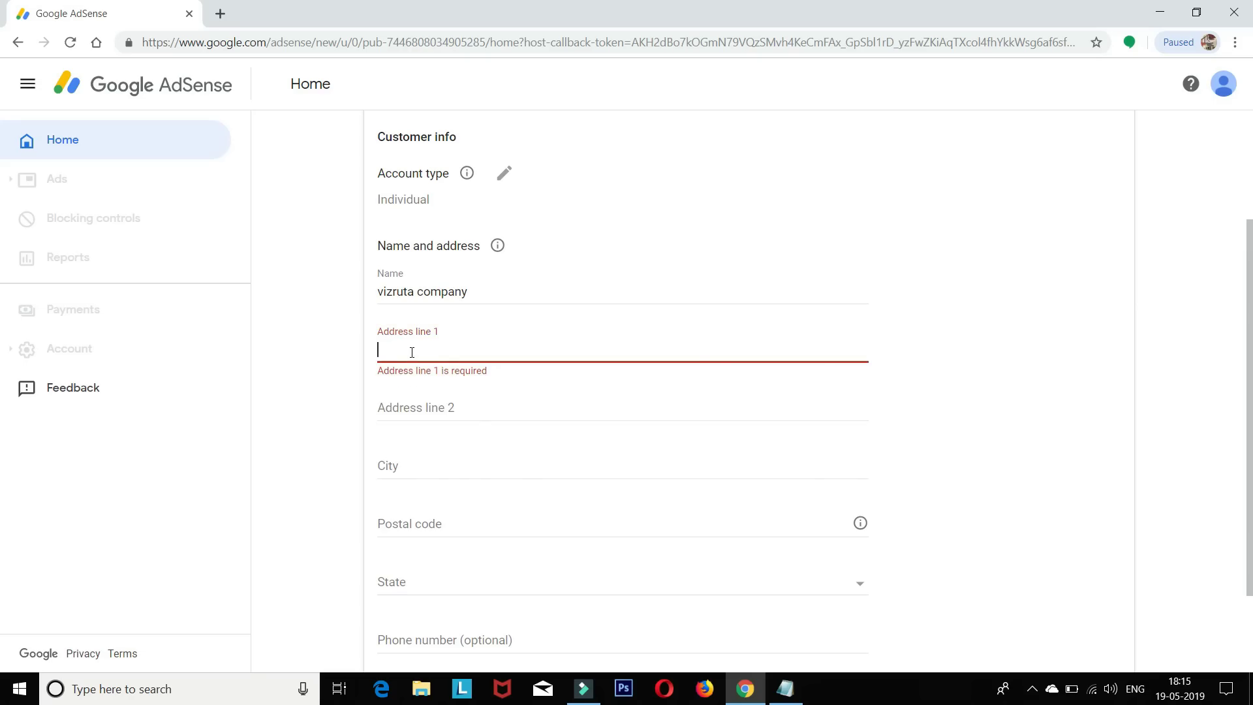
{"action": "type", "text": "asasass"}
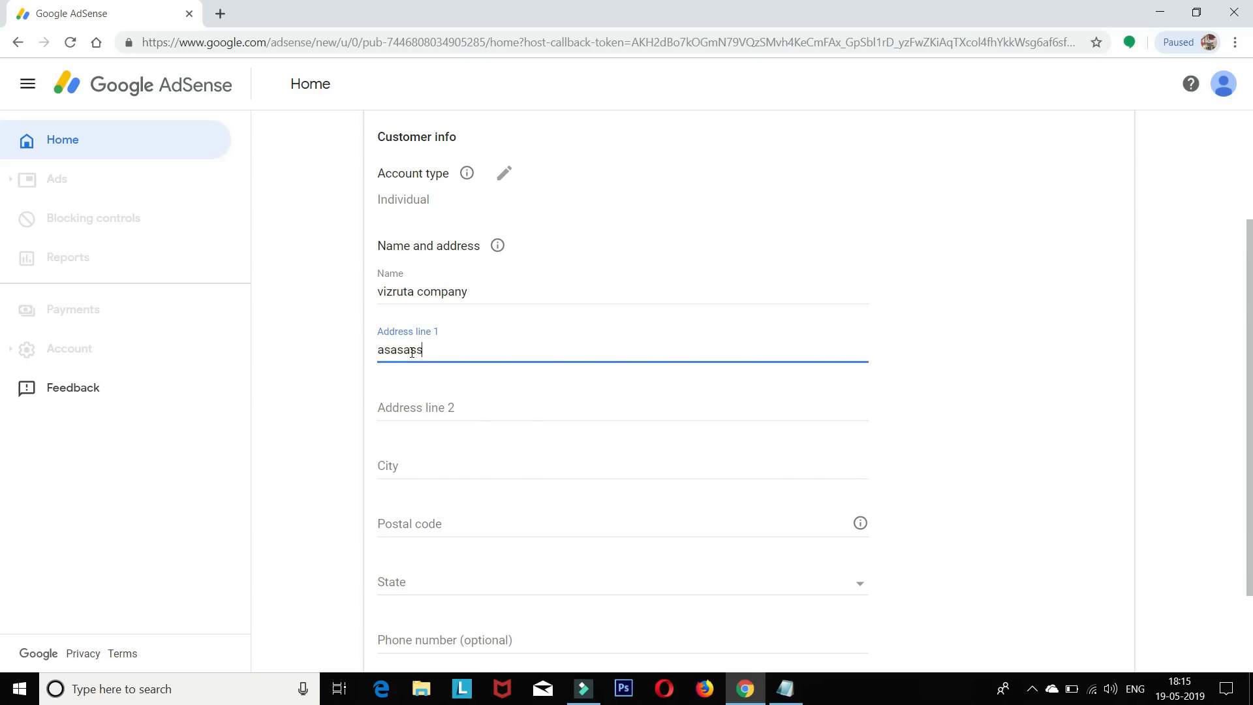
{"action": "left_click", "coordinate": [414, 470]}
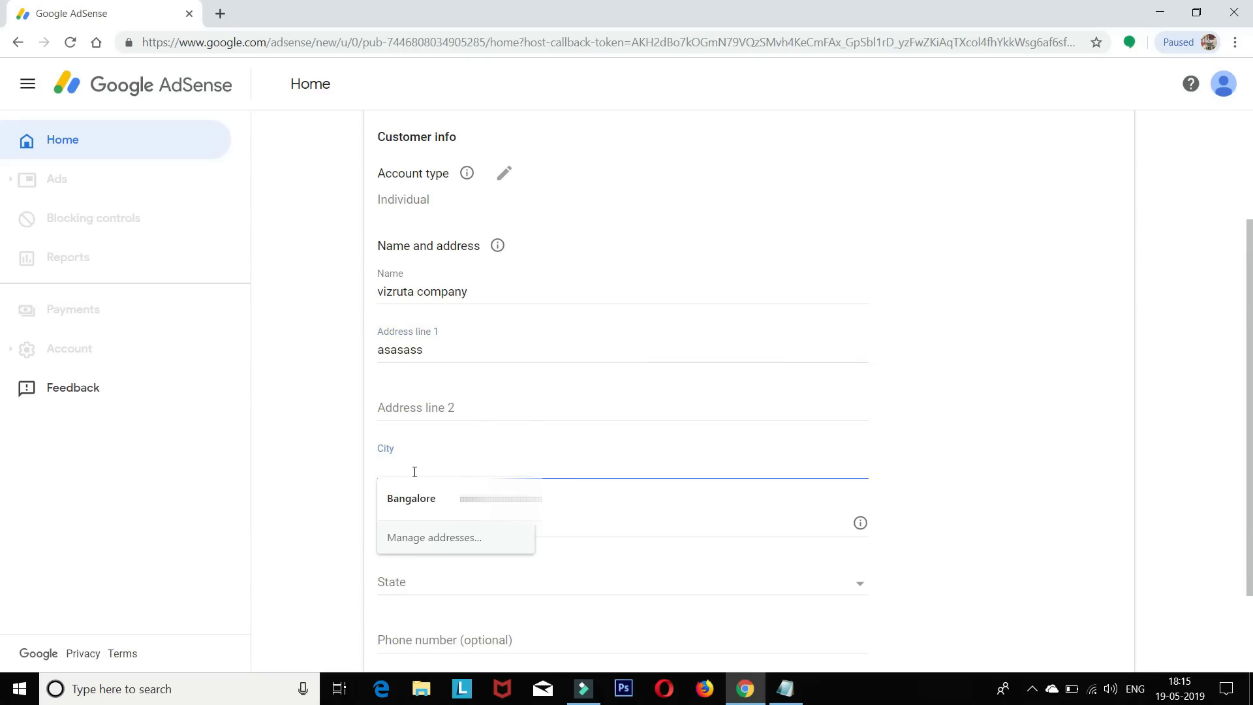
{"action": "type", "text": "bengaluru"}
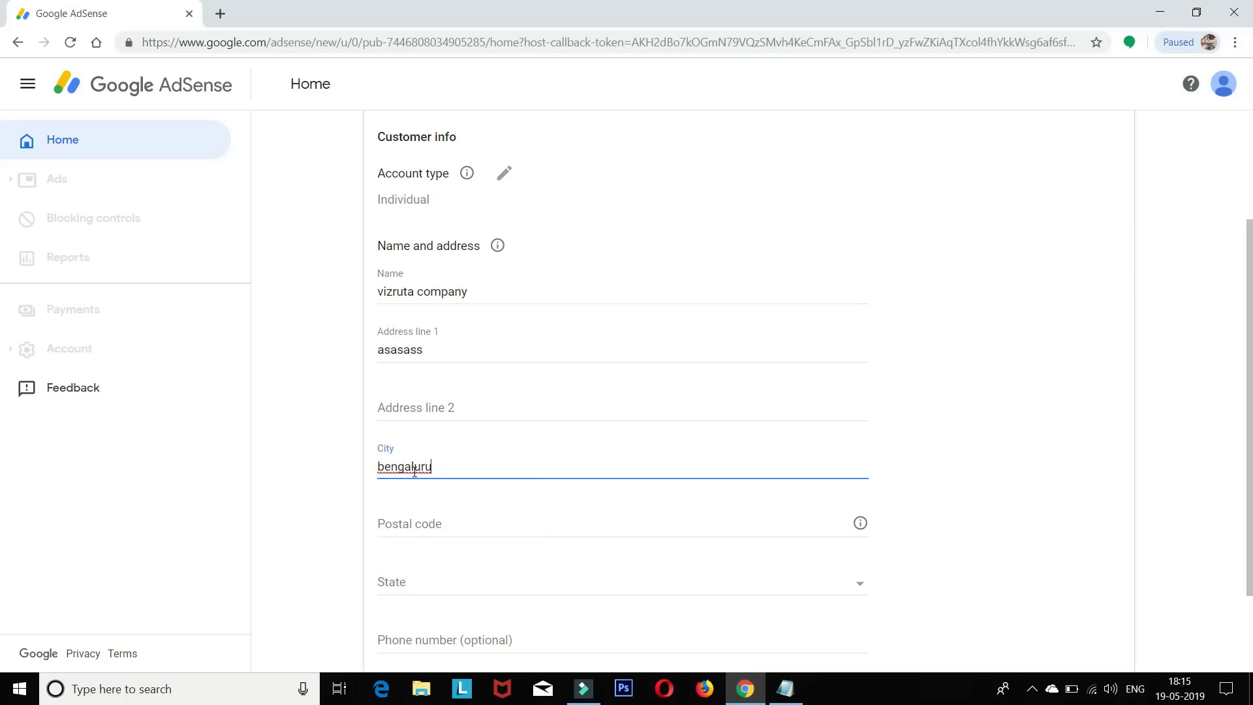
{"action": "key", "text": "Tab"}
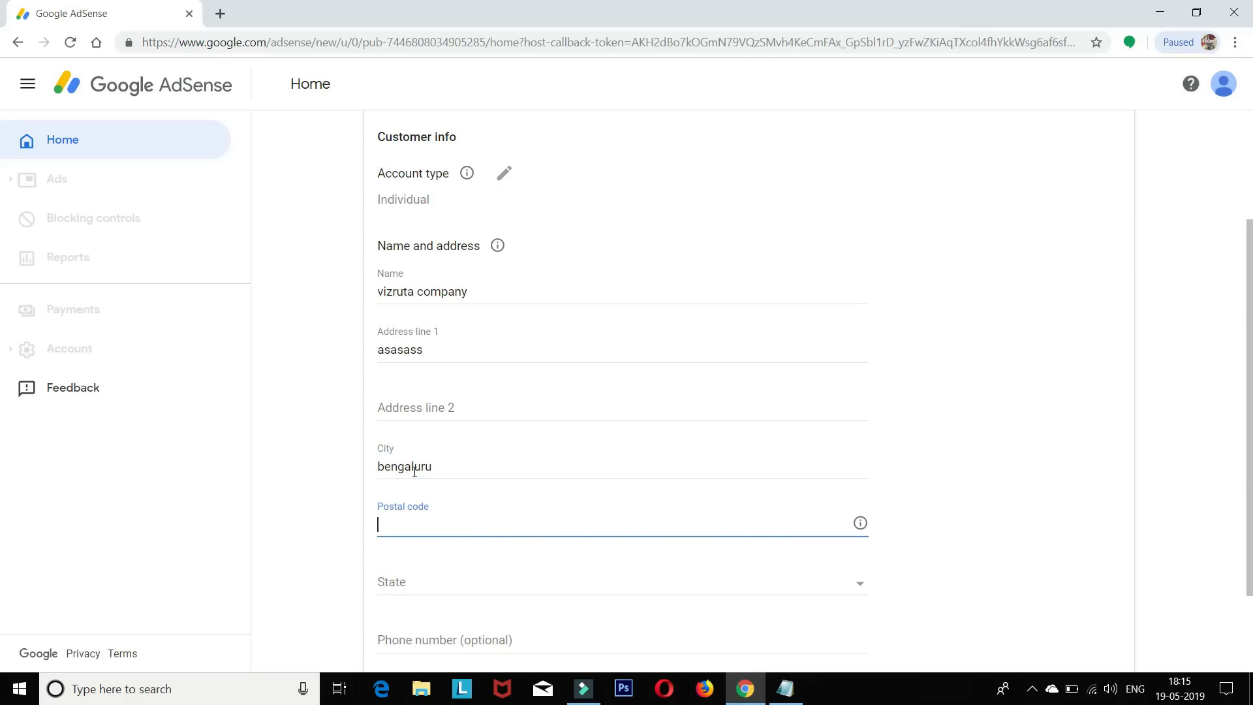
{"action": "type", "text": "56"}
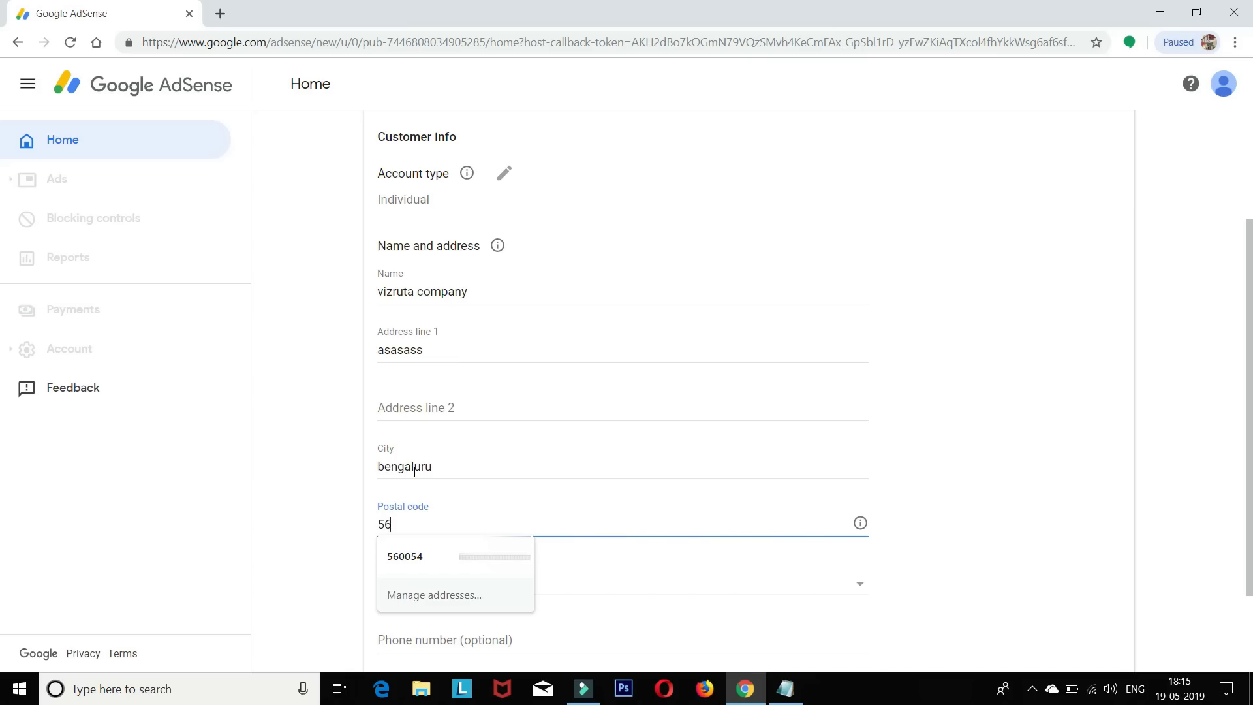
{"action": "type", "text": "0045"}
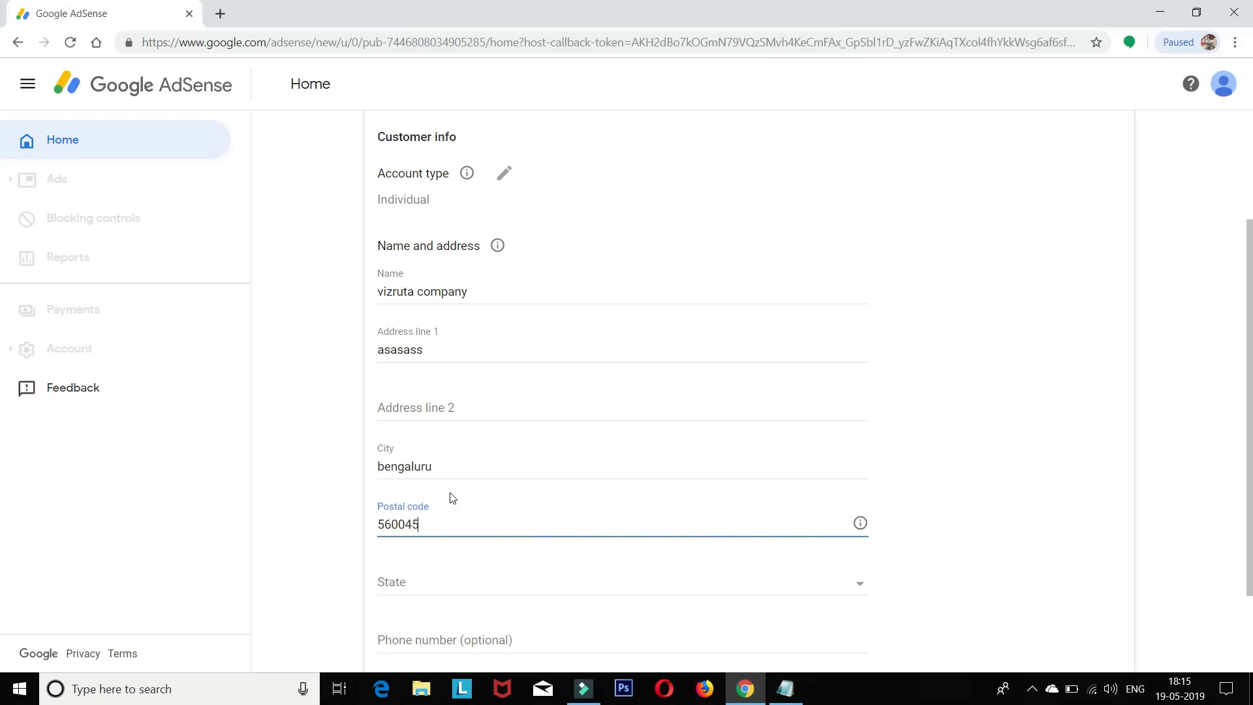
Step: Select Karnataka as the state and submit the payment address
{"action": "scroll", "coordinate": [448, 500], "scroll_direction": "down", "scroll_amount": 1}
{"action": "left_click", "coordinate": [447, 504]}
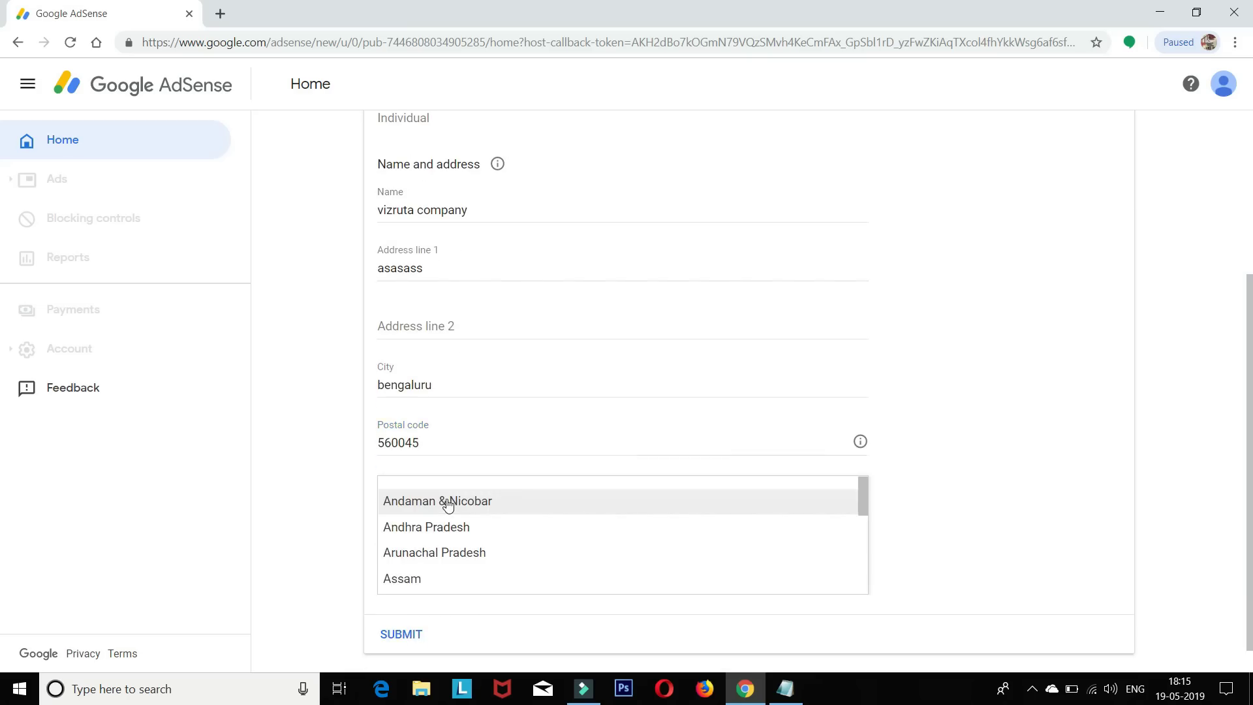
{"action": "scroll", "coordinate": [455, 558], "scroll_direction": "down", "scroll_amount": 2}
{"action": "scroll", "coordinate": [457, 560], "scroll_direction": "down", "scroll_amount": 2}
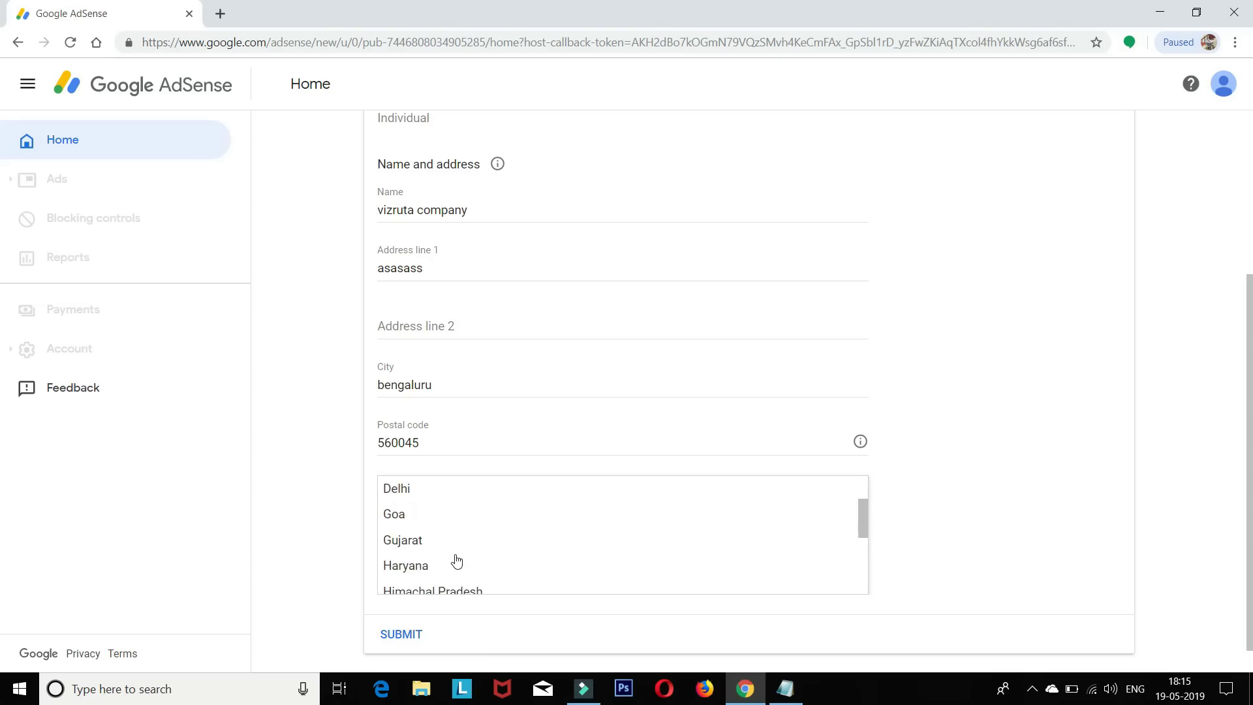
{"action": "left_click", "coordinate": [457, 585]}
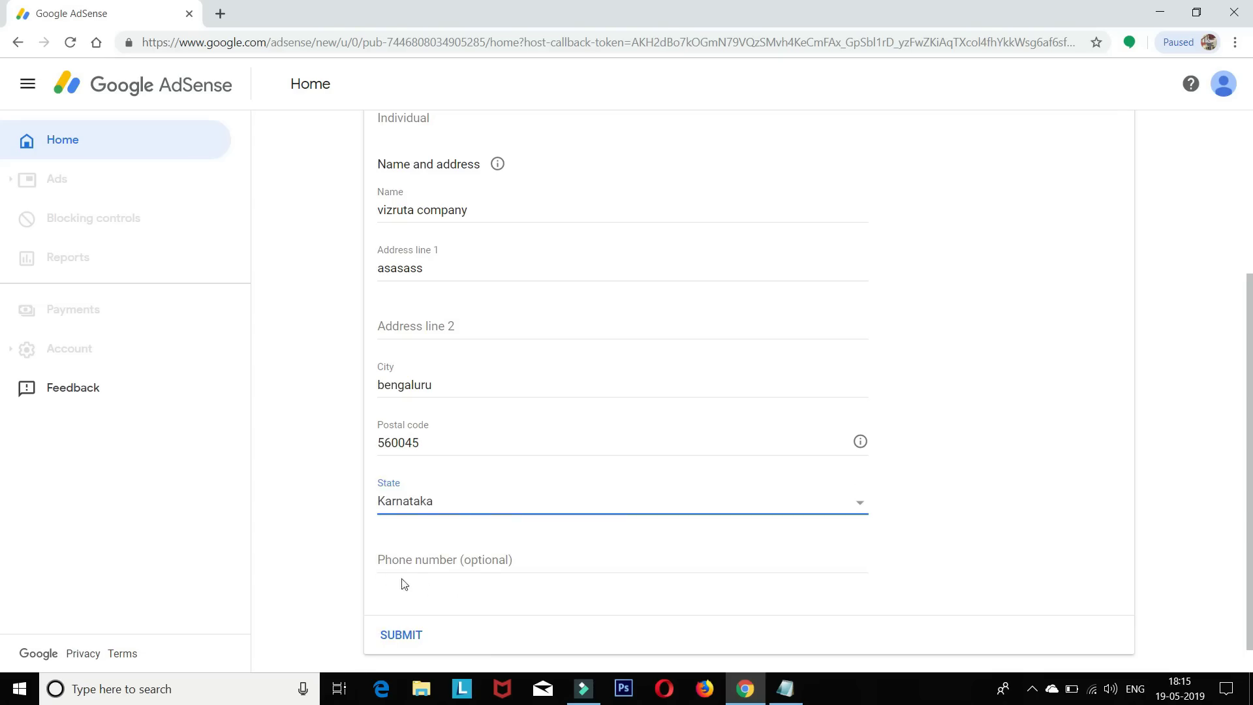
{"action": "scroll", "coordinate": [342, 558], "scroll_direction": "down", "scroll_amount": 1}
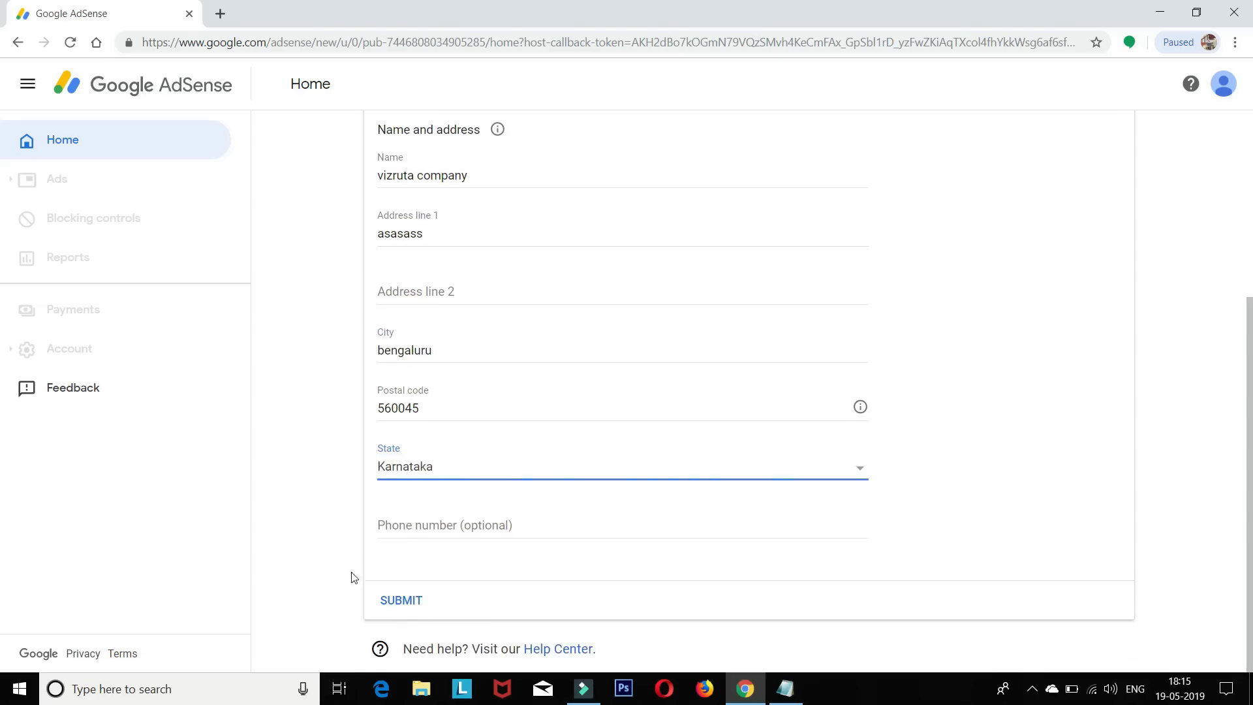
{"action": "left_click", "coordinate": [392, 601]}
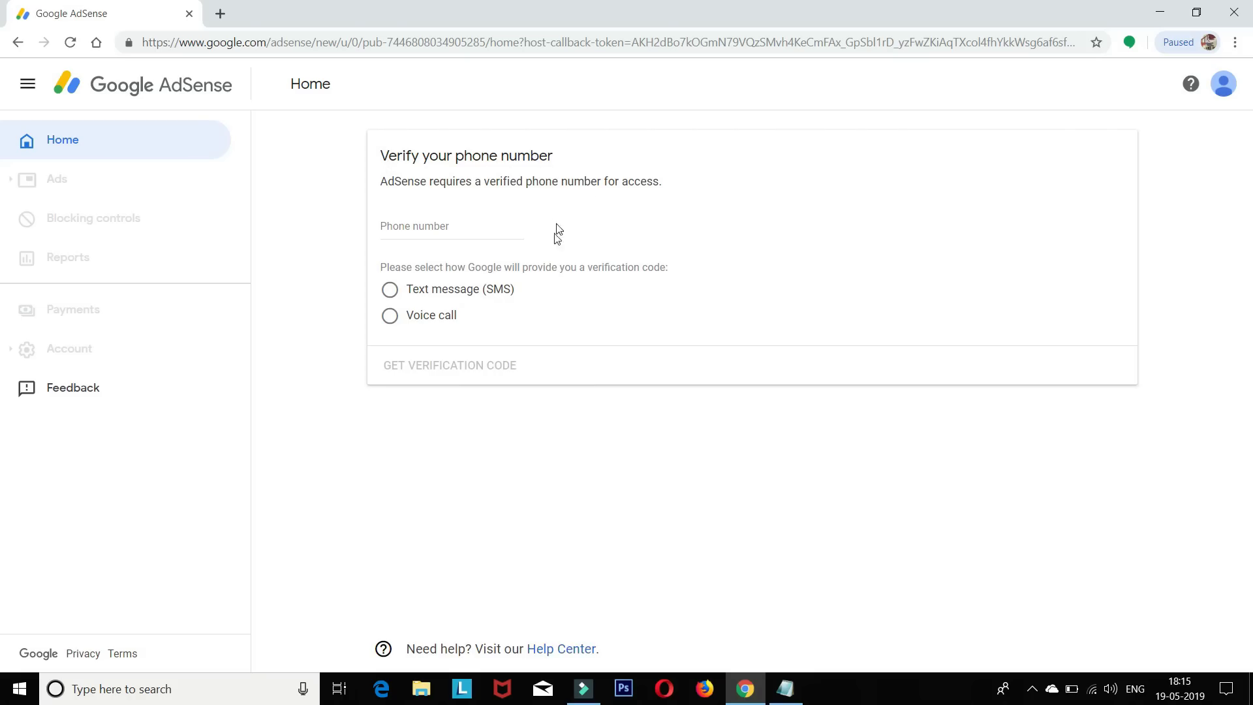
Step: Choose Text message (SMS), enter the phone number, and request a verification code
{"action": "left_click", "coordinate": [389, 295]}
{"action": "left_click", "coordinate": [420, 230]}
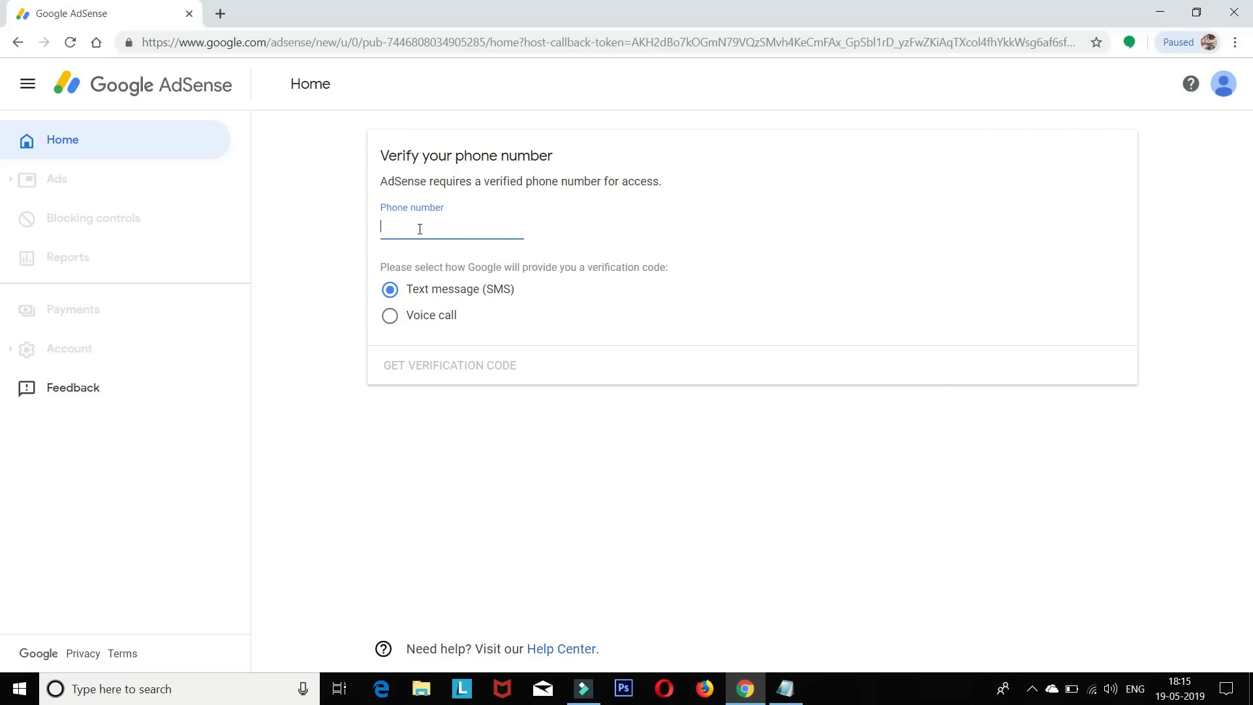
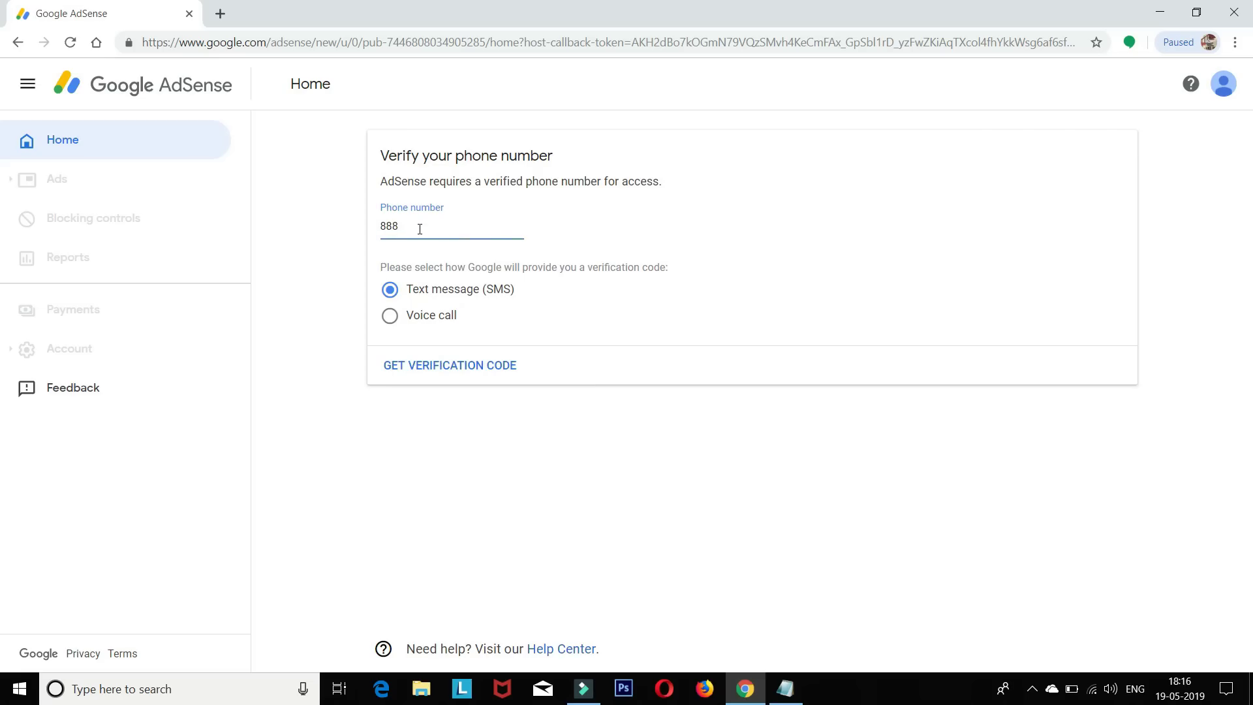
{"action": "left_click", "coordinate": [470, 376]}
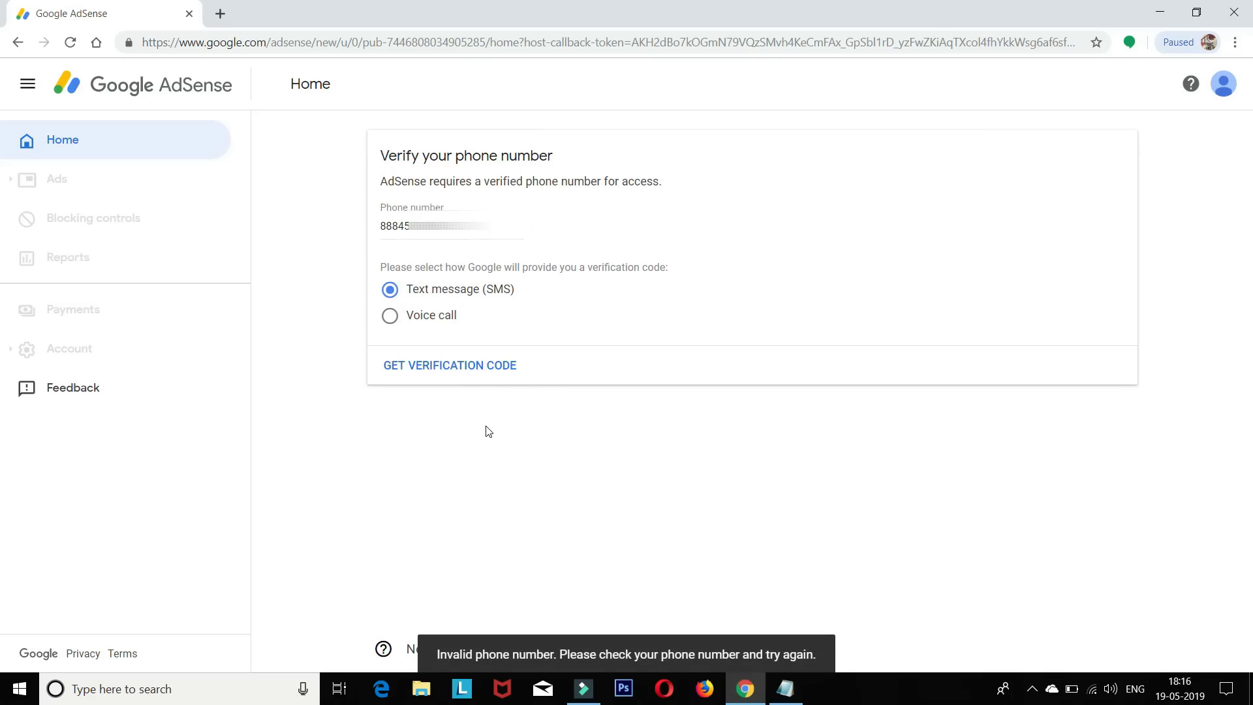
Step: Add the +91 country code before the phone number and request the code again
{"action": "left_click", "coordinate": [464, 239]}
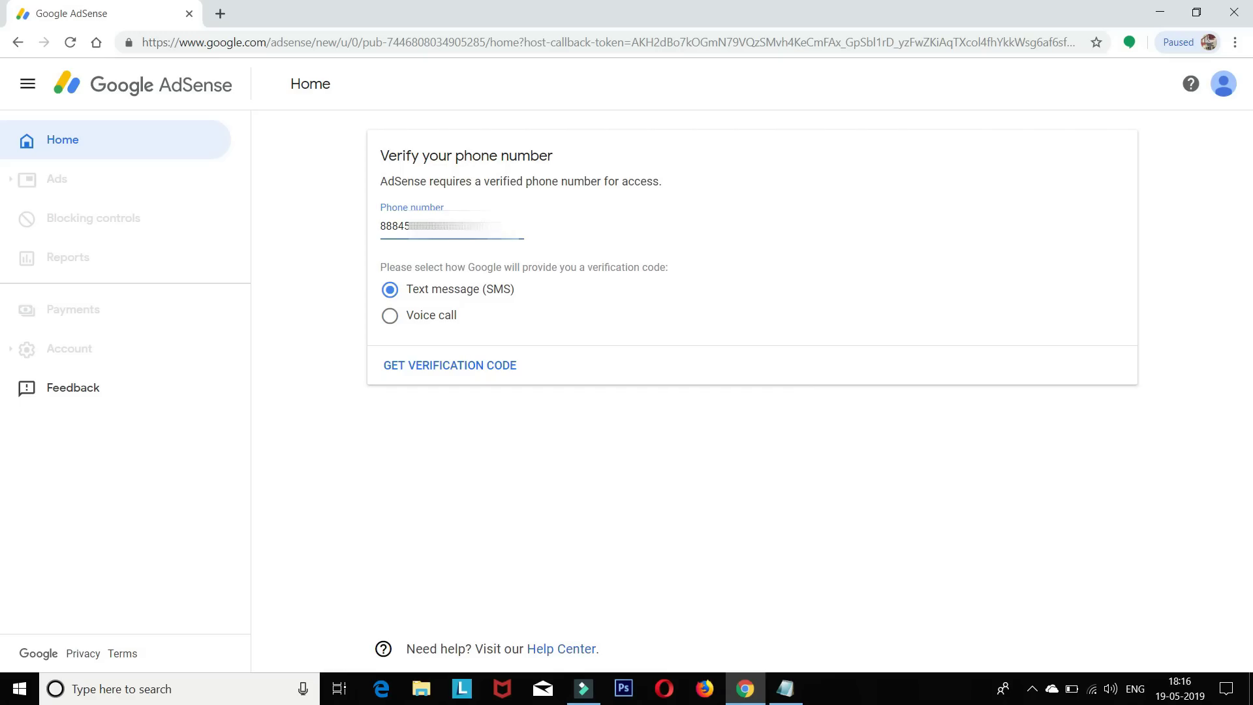
{"action": "double_click", "coordinate": [382, 239]}
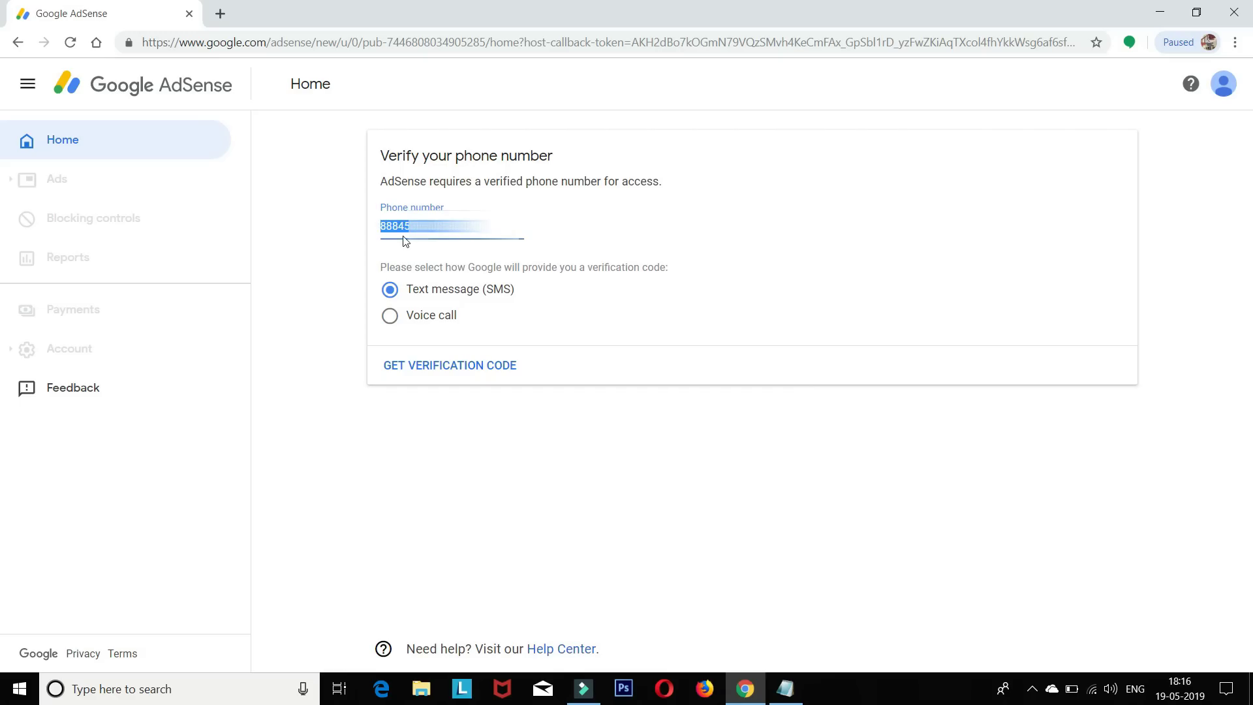
{"action": "left_click", "coordinate": [398, 226]}
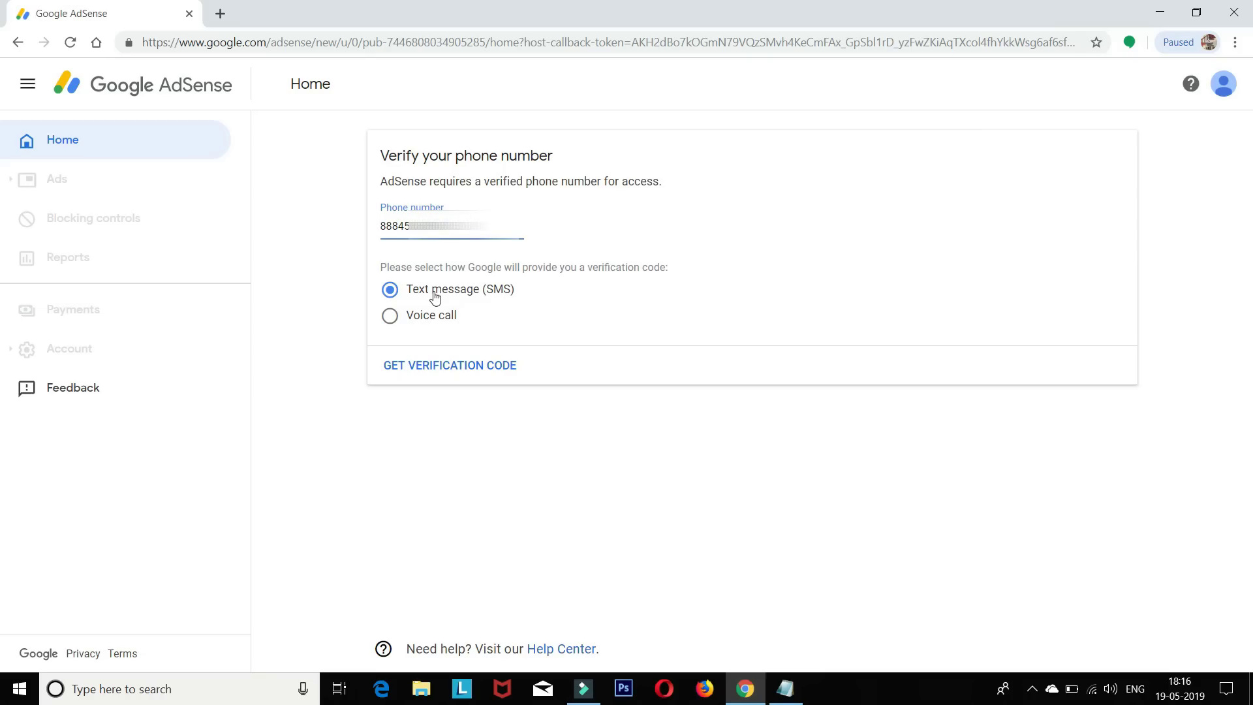
{"action": "left_click", "coordinate": [382, 227]}
{"action": "type", "text": "+9188"}
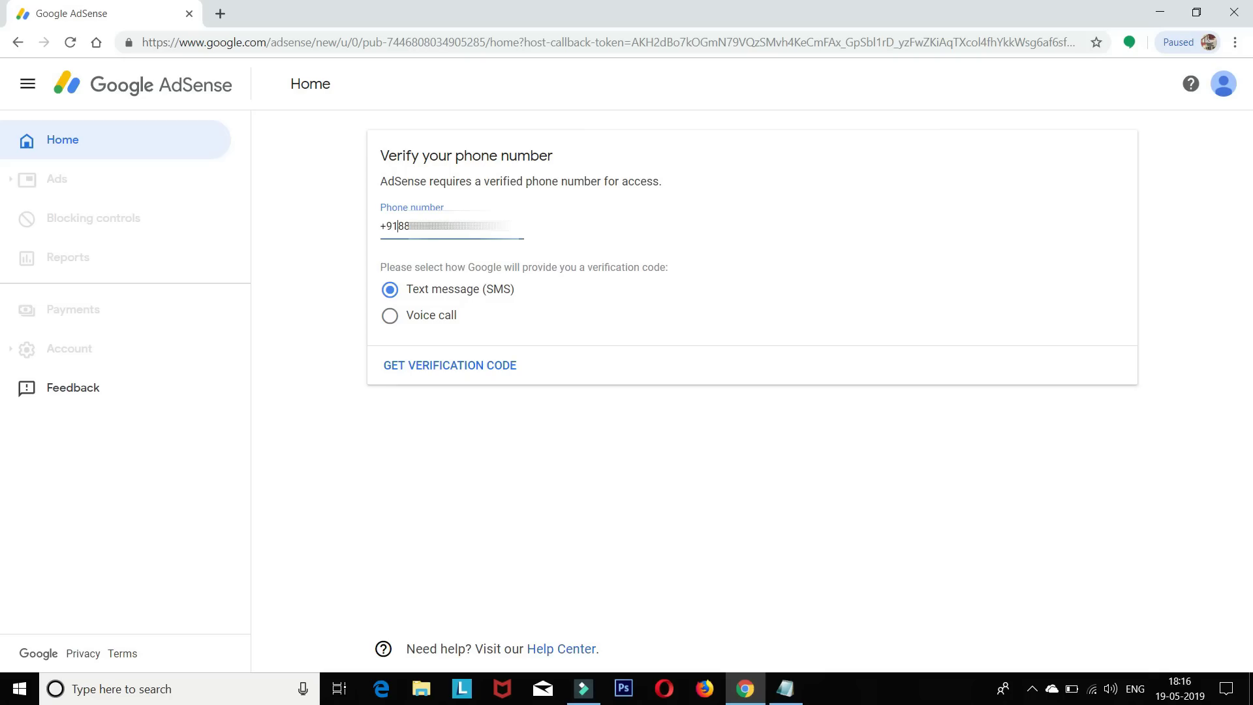
{"action": "left_click", "coordinate": [414, 366]}
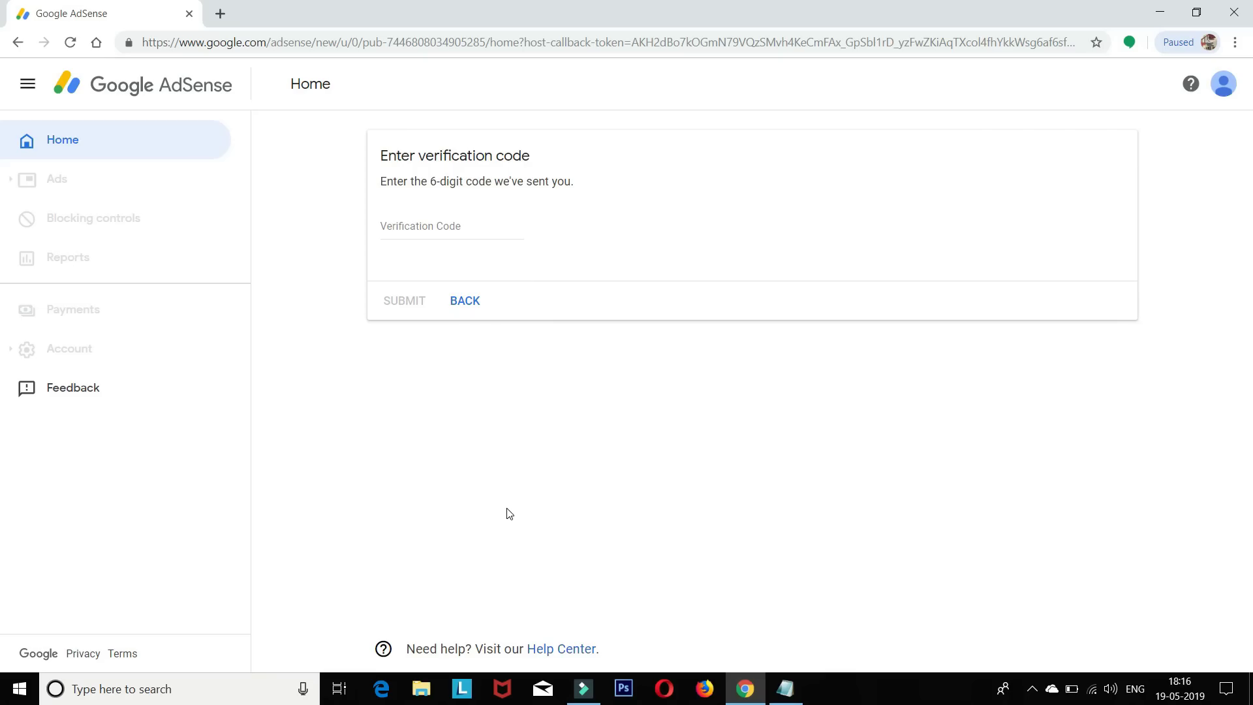
Step: Enter the six-digit SMS verification code and submit it
{"action": "left_click", "coordinate": [446, 230]}
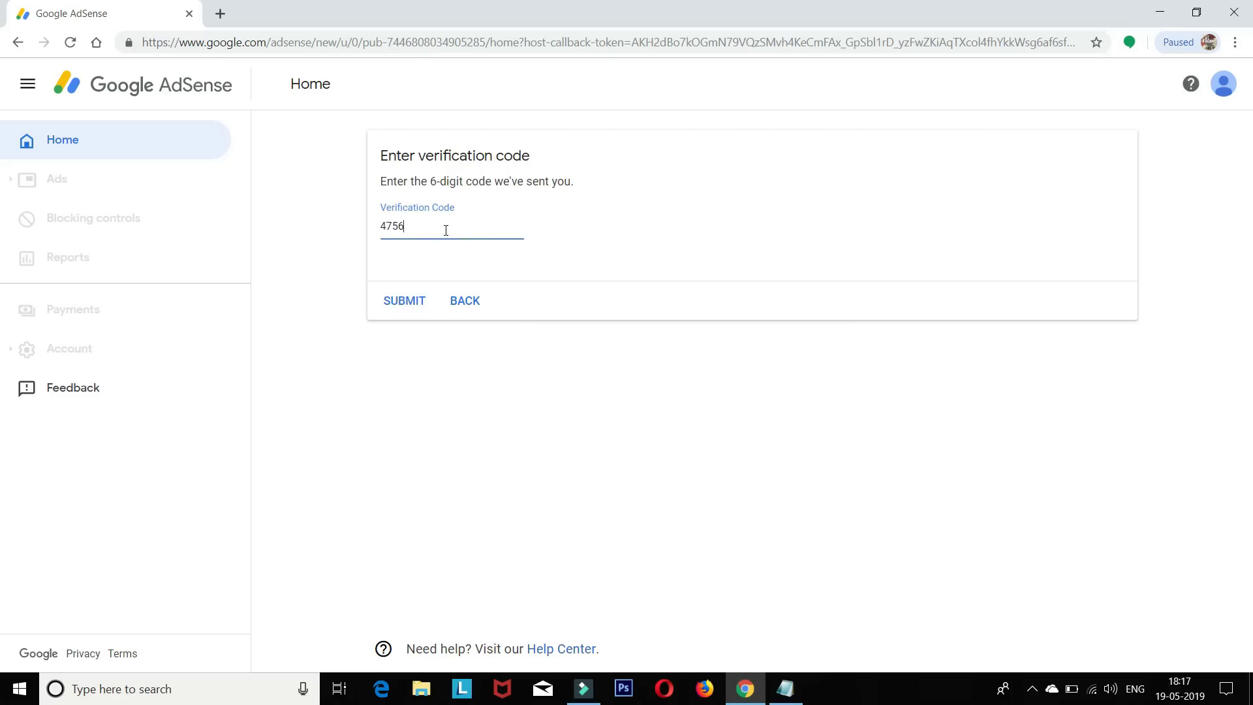
{"action": "left_click", "coordinate": [419, 307]}
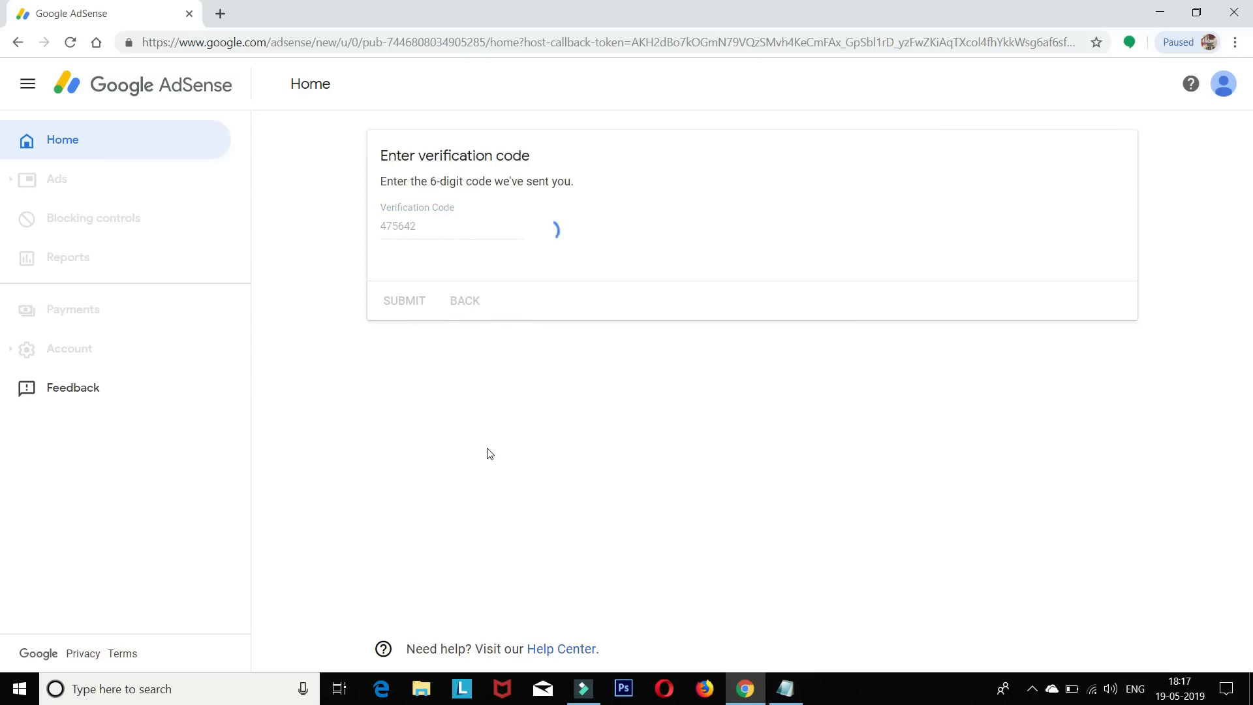
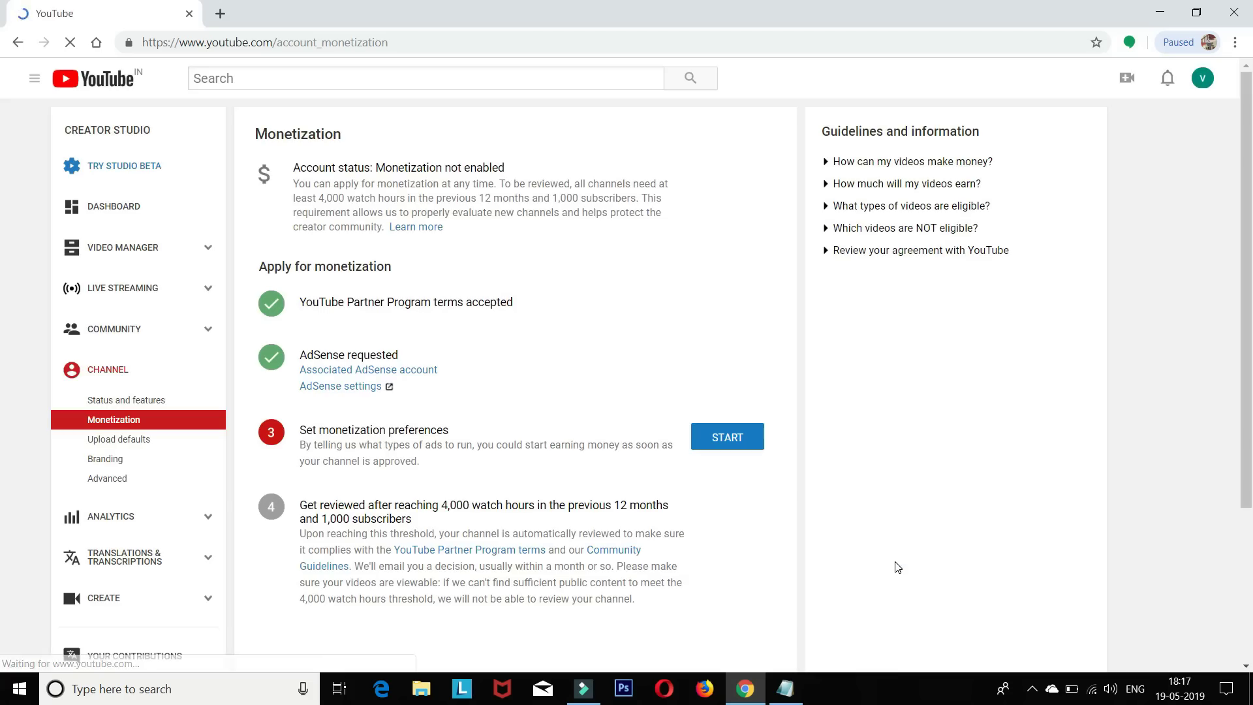
Step: Start Set monetization preferences and save it with overlay, sponsored-card and skippable video ads enabled
{"action": "scroll", "coordinate": [564, 533], "scroll_direction": "down", "scroll_amount": 3}
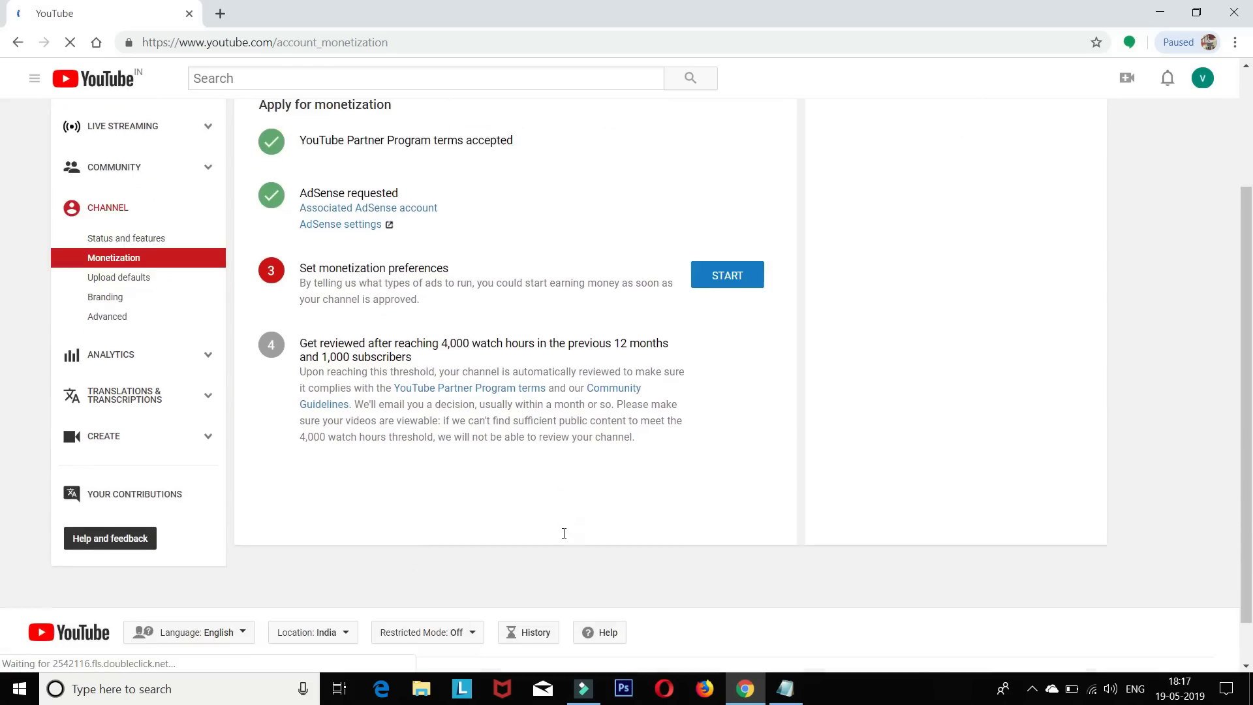
{"action": "left_click_drag", "start_coordinate": [467, 270], "coordinate": [300, 268]}
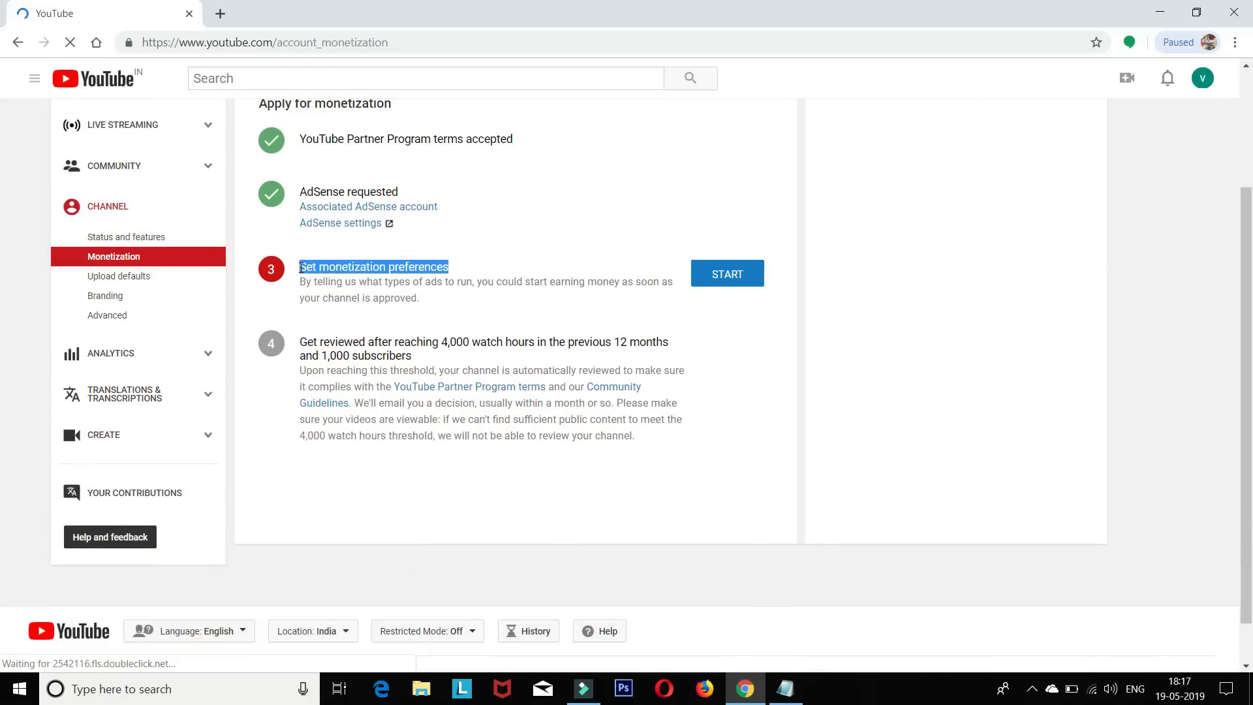
{"action": "left_click", "coordinate": [721, 278]}
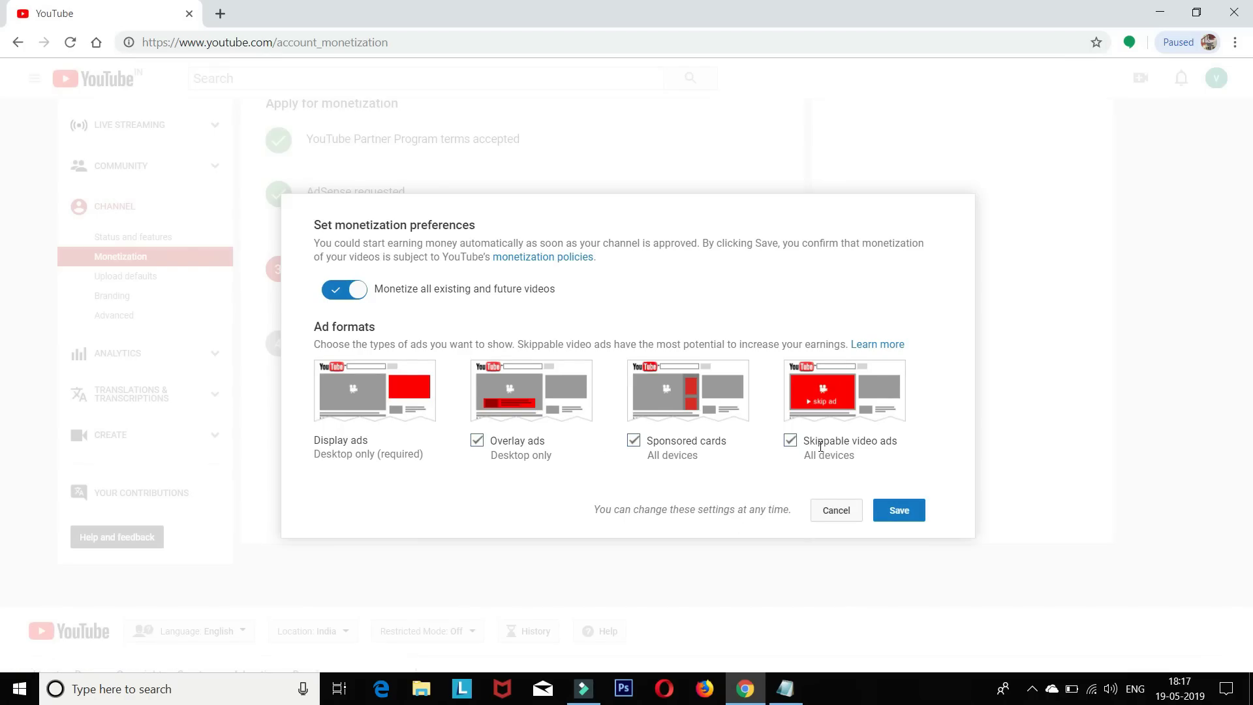
{"action": "left_click", "coordinate": [905, 517]}
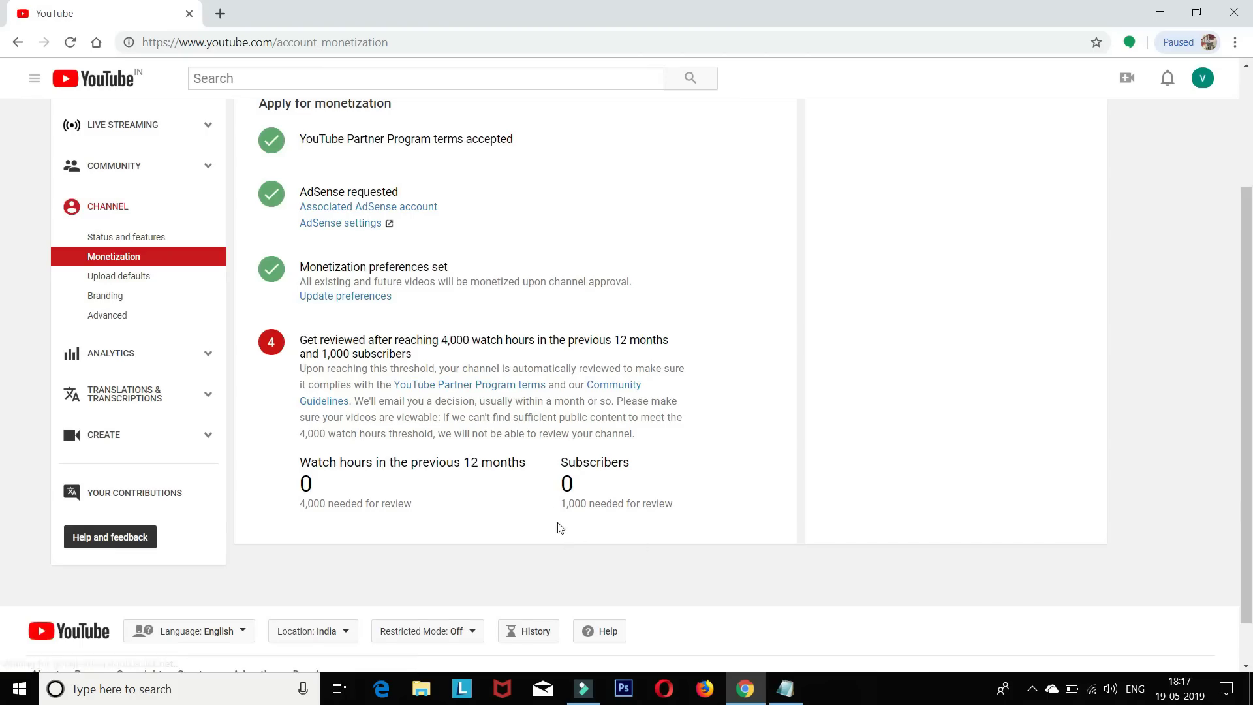
{"action": "scroll", "coordinate": [529, 544], "scroll_direction": "down", "scroll_amount": 1}
{"action": "left_click_drag", "start_coordinate": [444, 288], "coordinate": [535, 289]}
{"action": "left_click_drag", "start_coordinate": [614, 289], "coordinate": [669, 290]}
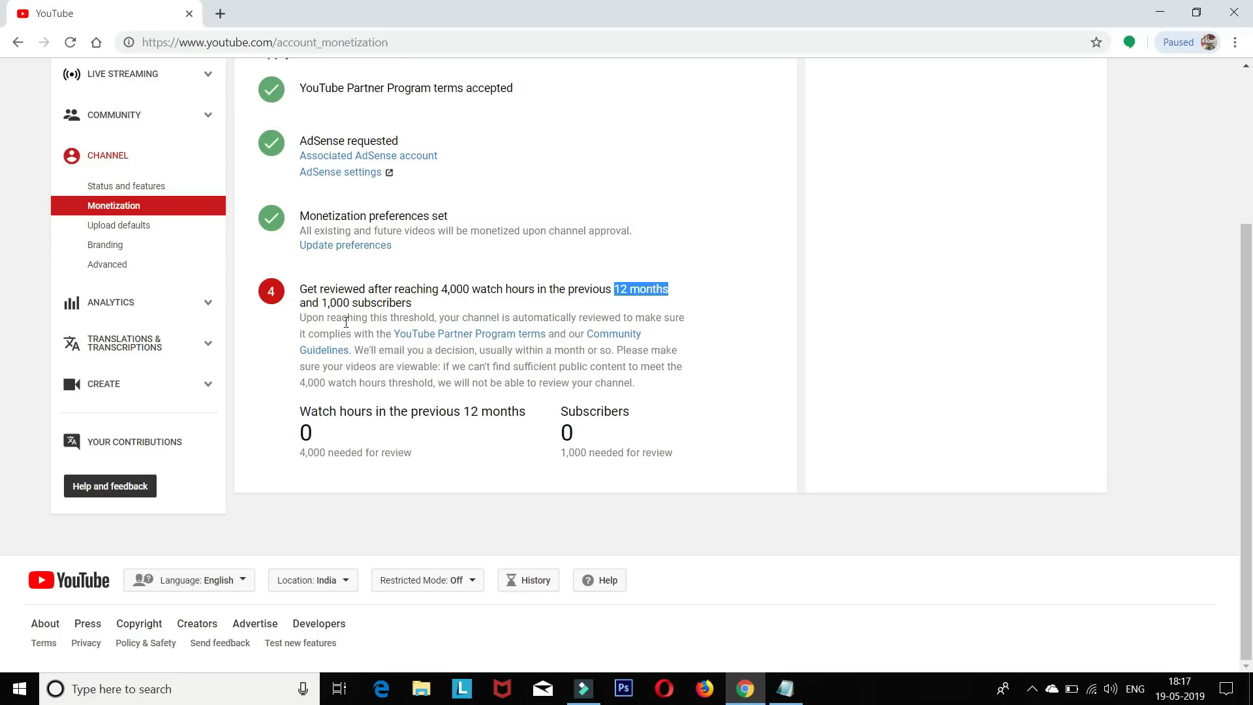
{"action": "left_click_drag", "start_coordinate": [322, 303], "coordinate": [403, 303]}
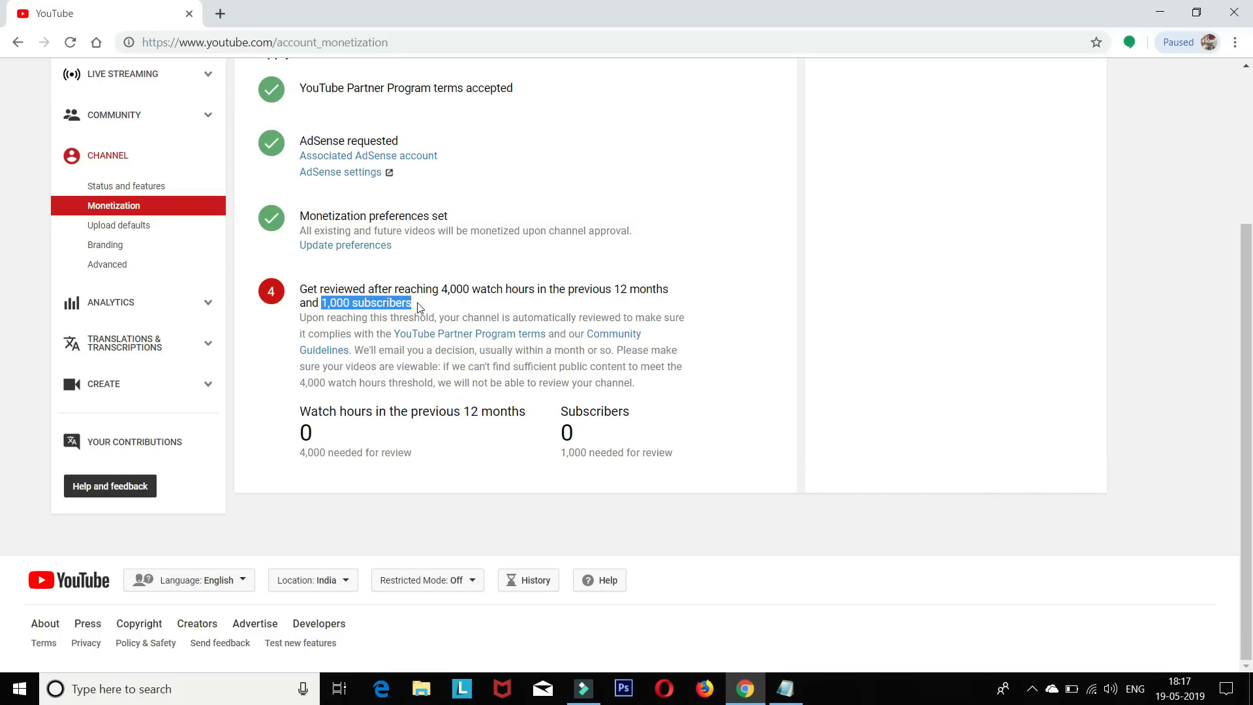
{"action": "left_click", "coordinate": [420, 408]}
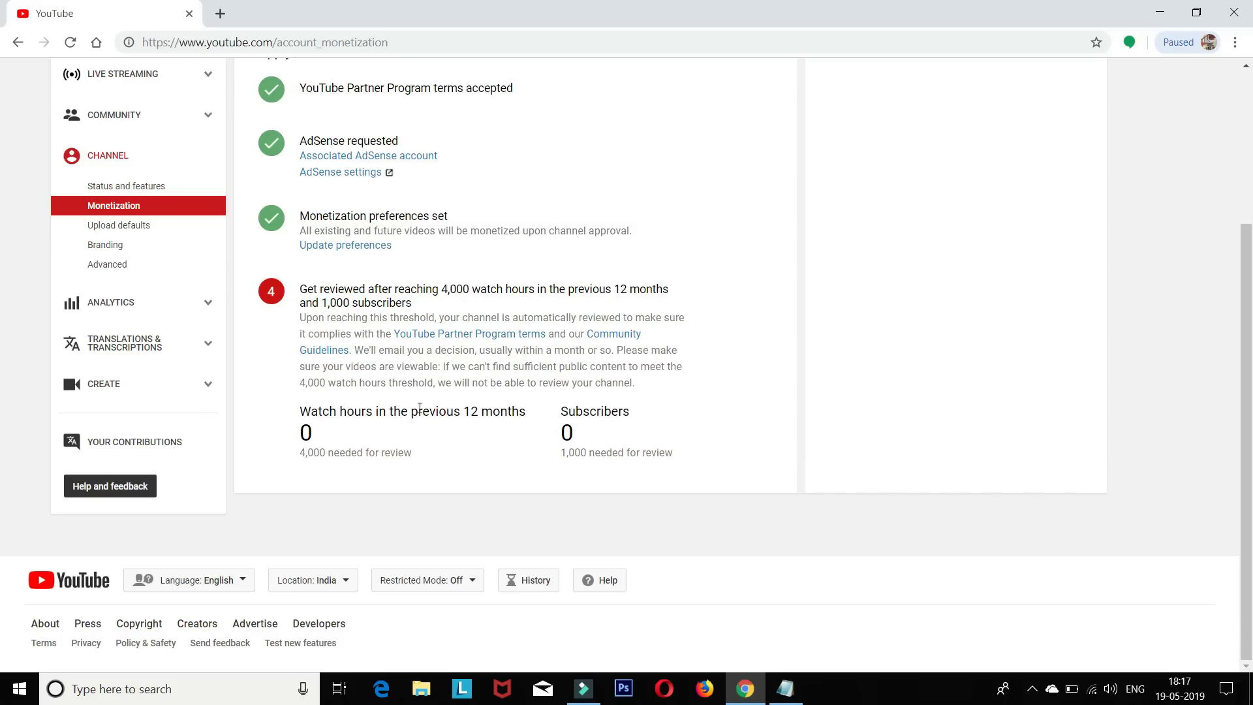
{"action": "double_click", "coordinate": [326, 434]}
{"action": "left_click_drag", "start_coordinate": [385, 434], "coordinate": [581, 438]}
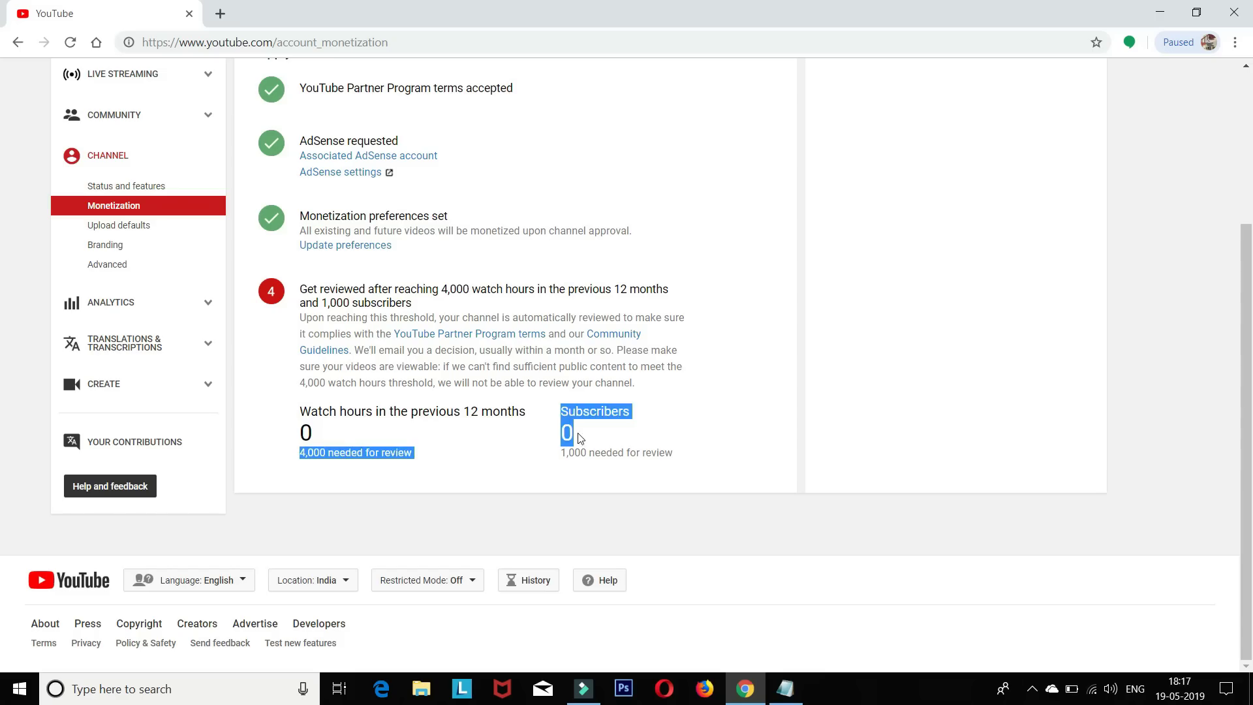
{"action": "left_click", "coordinate": [595, 437]}
{"action": "scroll", "coordinate": [517, 441], "scroll_direction": "up", "scroll_amount": 3}
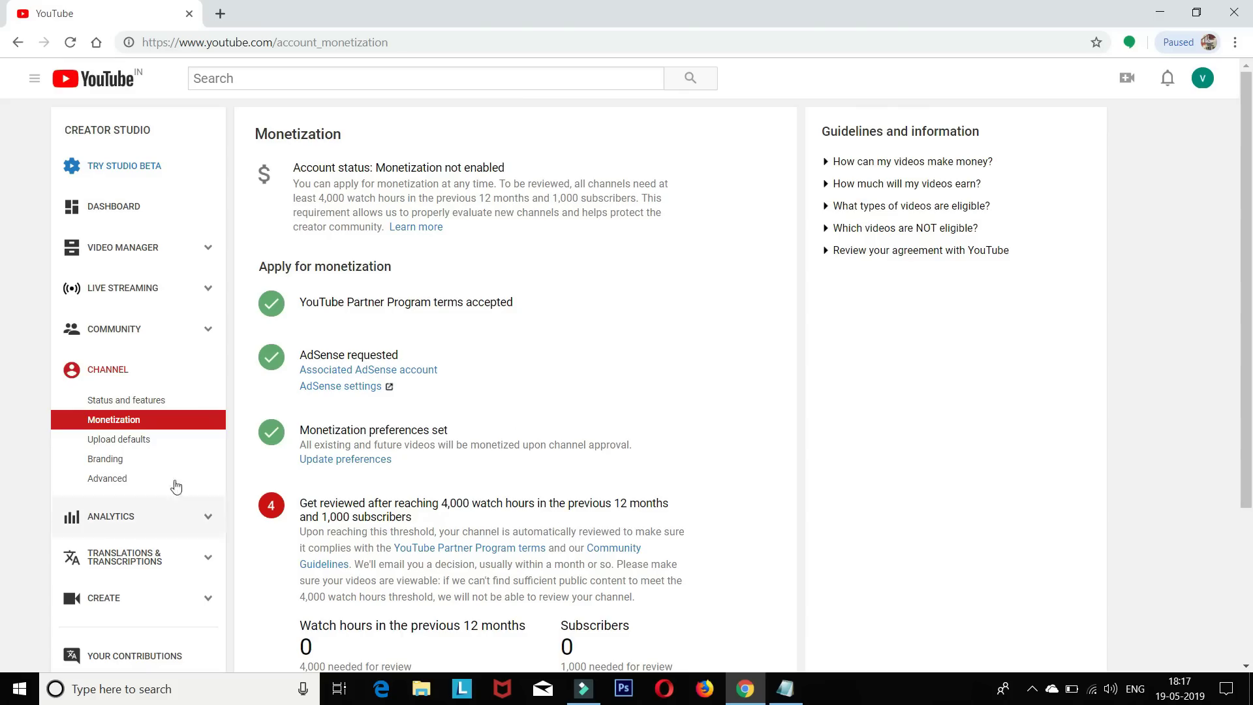
Step: View the empty Video Manager list, then open Upload video from the camera menu in a new tab
{"action": "left_click", "coordinate": [131, 247]}
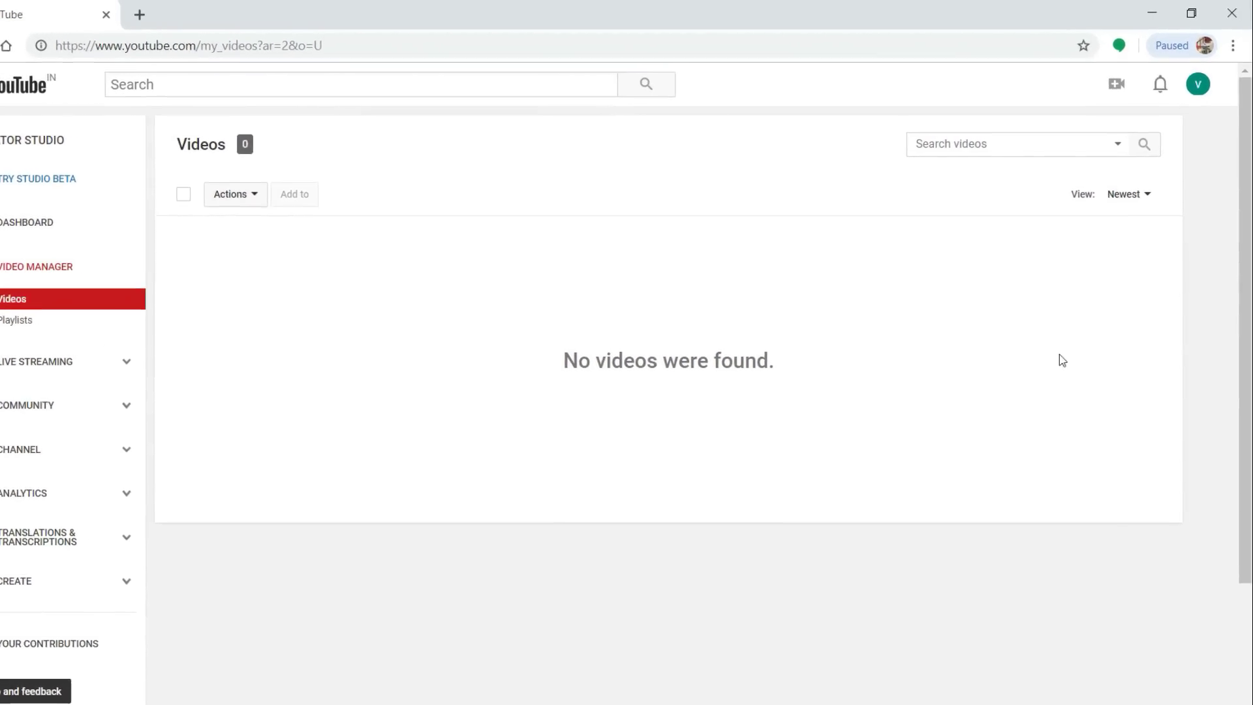
{"action": "left_click", "coordinate": [1104, 95]}
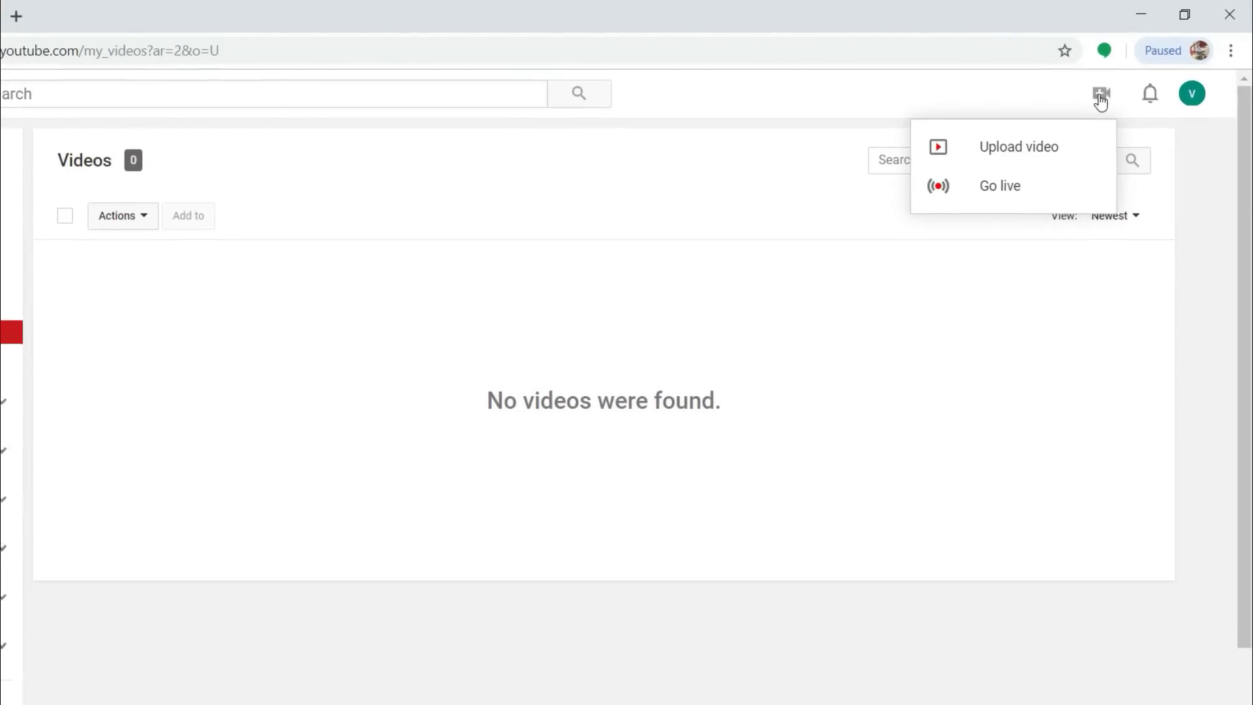
{"action": "right_click", "coordinate": [996, 165]}
{"action": "left_click", "coordinate": [1035, 173]}
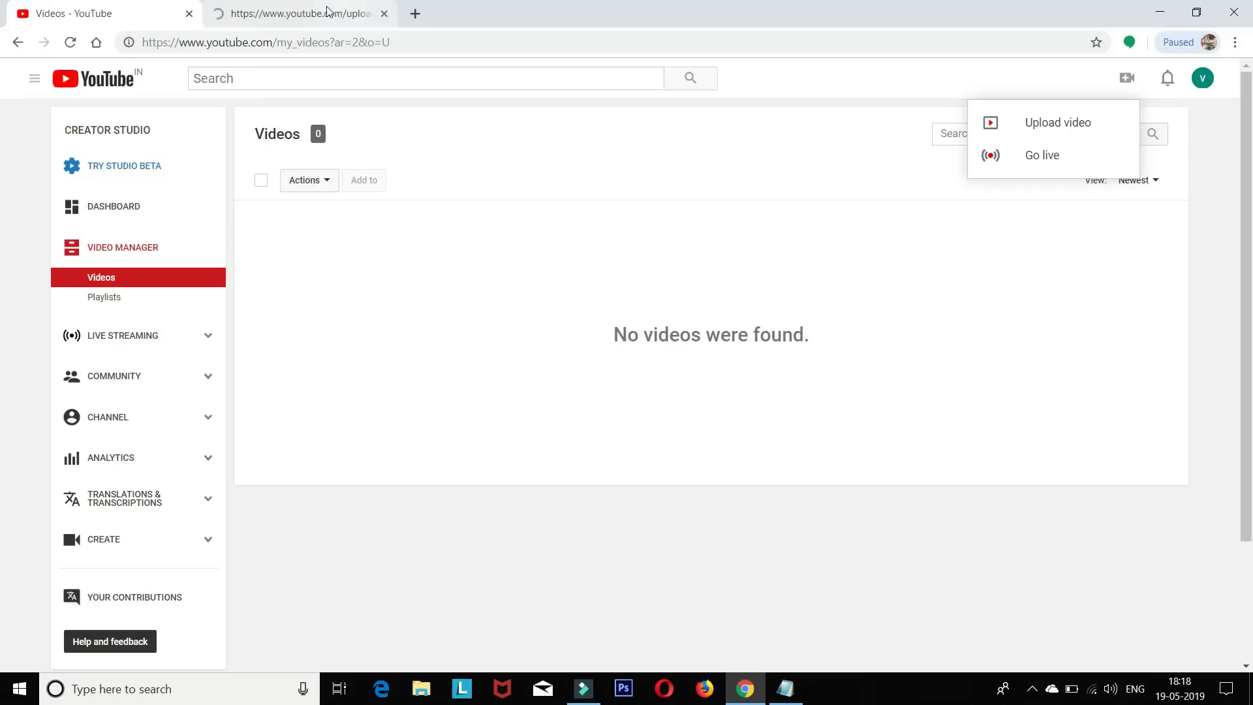
Step: On the Upload tab, cancel the file chooser without picking a video, then go full screen with F11
{"action": "left_click", "coordinate": [301, 13]}
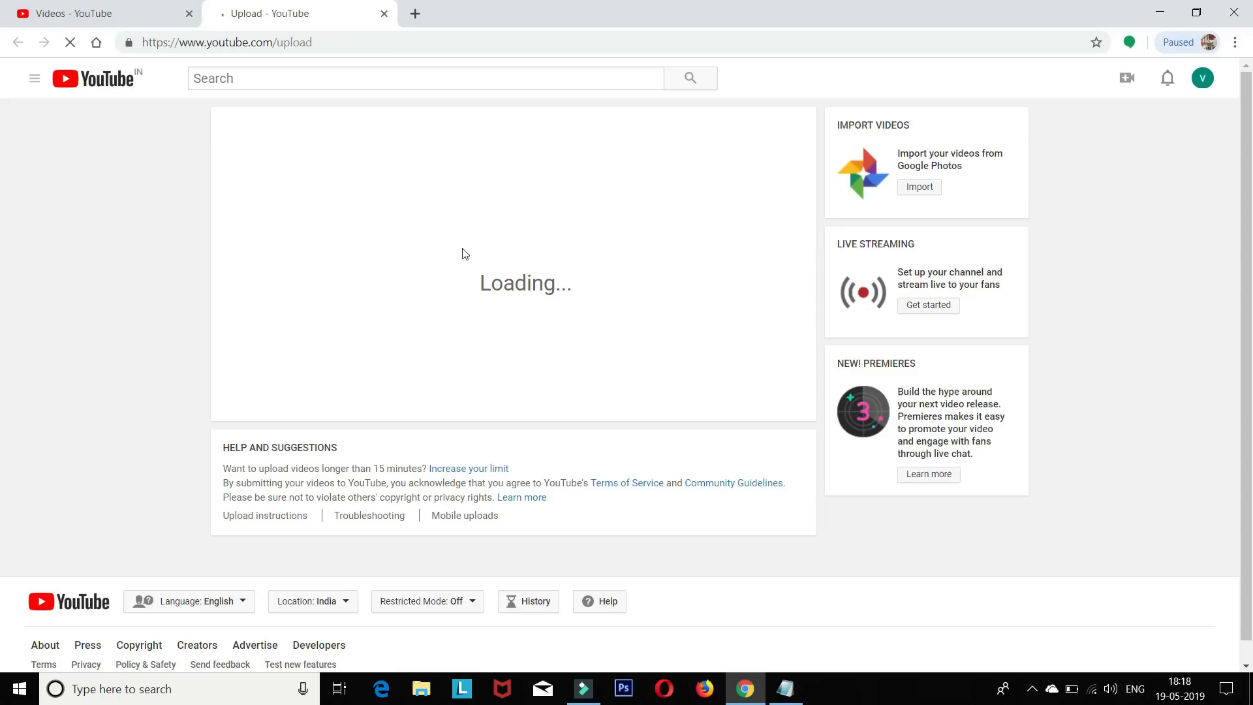
{"action": "left_click", "coordinate": [512, 230]}
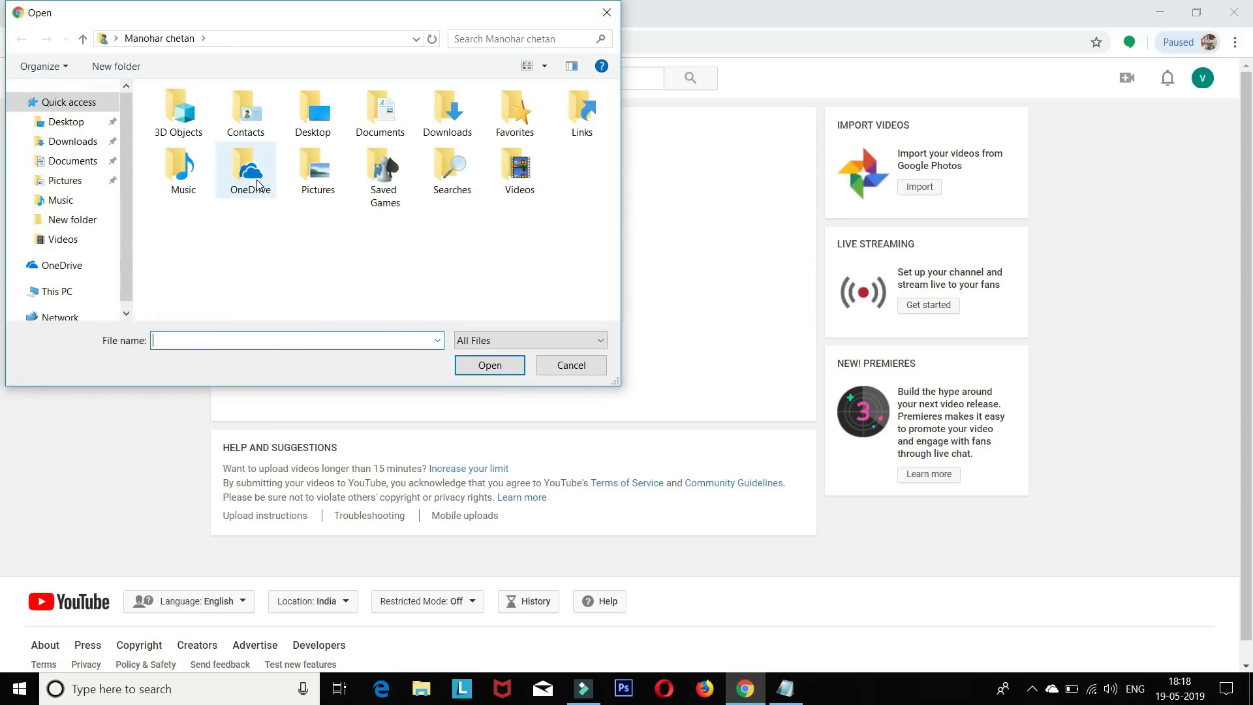
{"action": "left_click", "coordinate": [382, 180]}
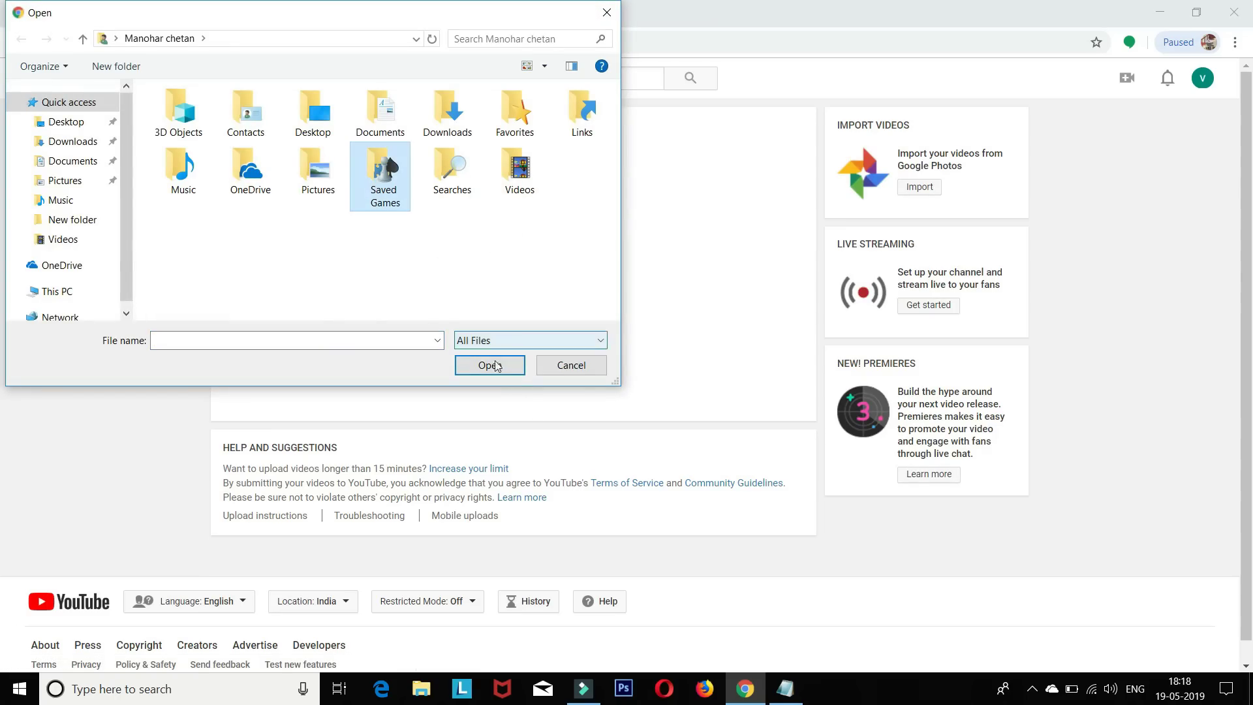
{"action": "left_click", "coordinate": [567, 366]}
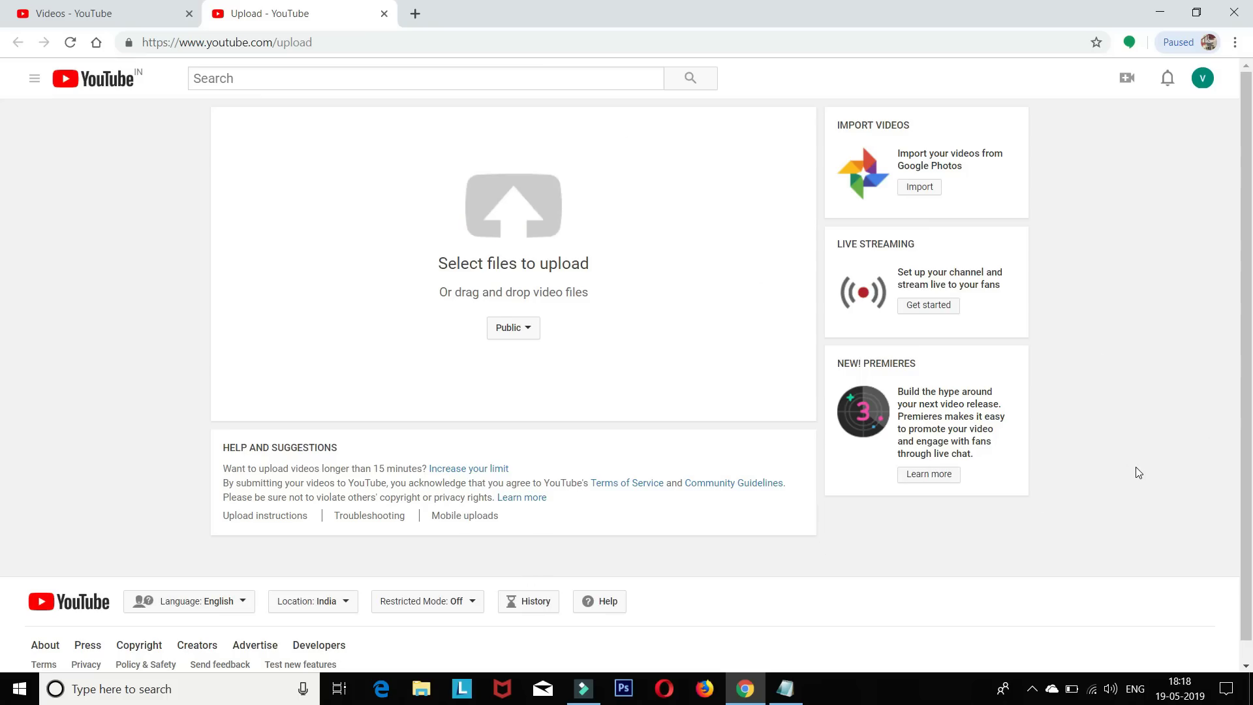
{"action": "key", "text": "F11"}
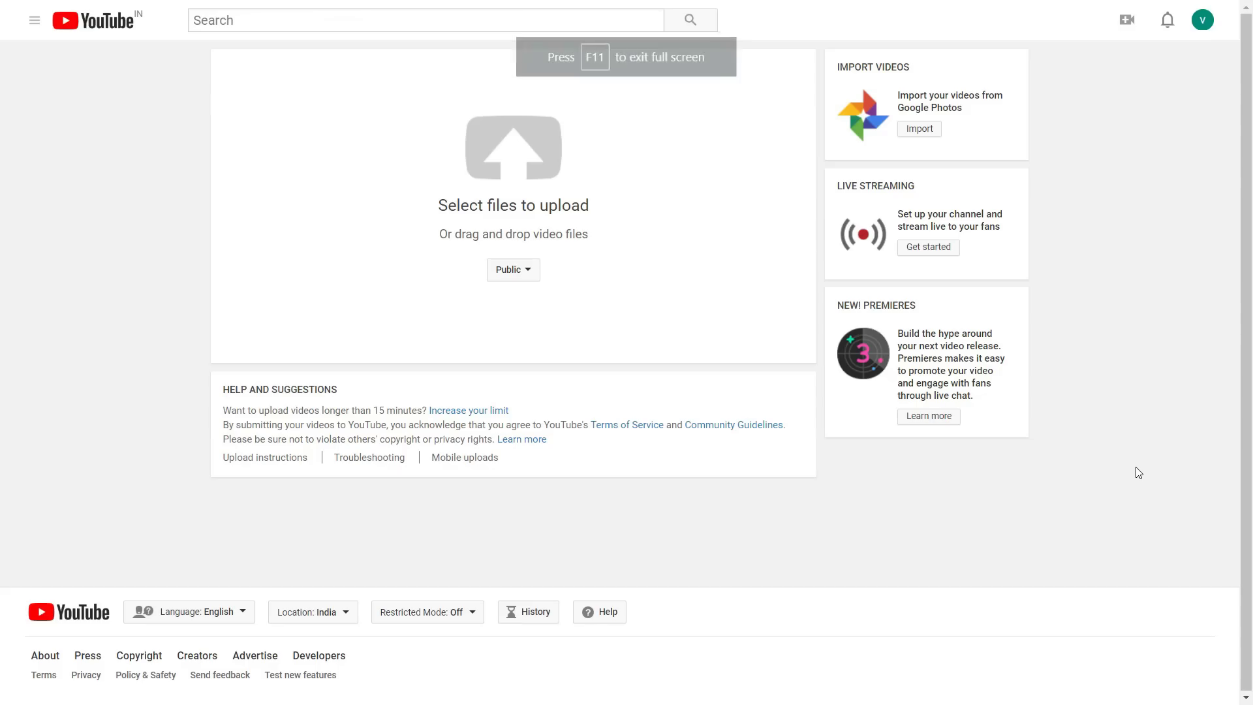